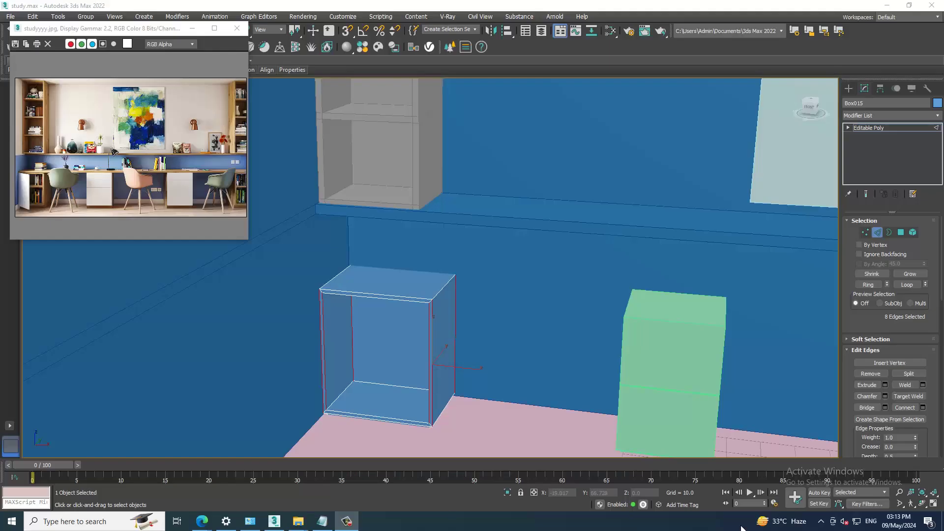
- Bring up the study-room tutorial notes in Notepad, select all their text, then minimize them
{"action": "left_click", "coordinate": [325, 523]}
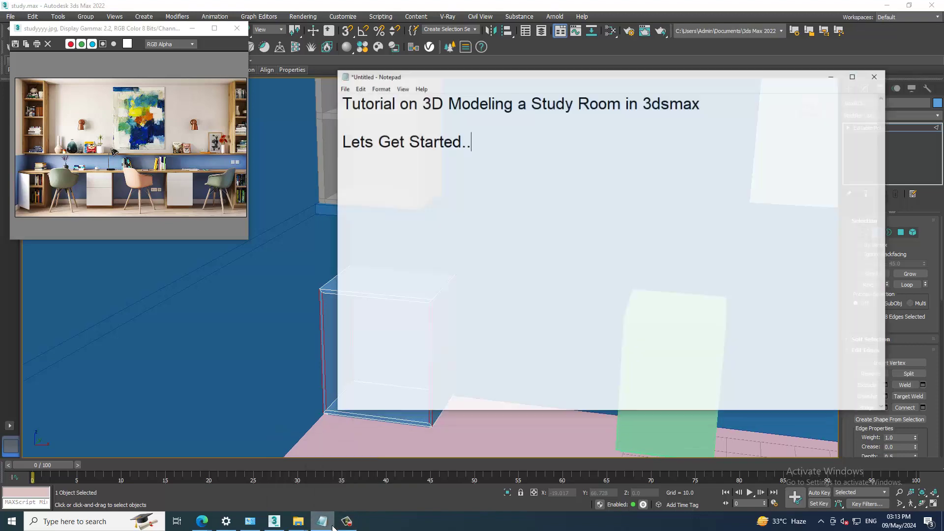
{"action": "key", "text": "ctrl+a"}
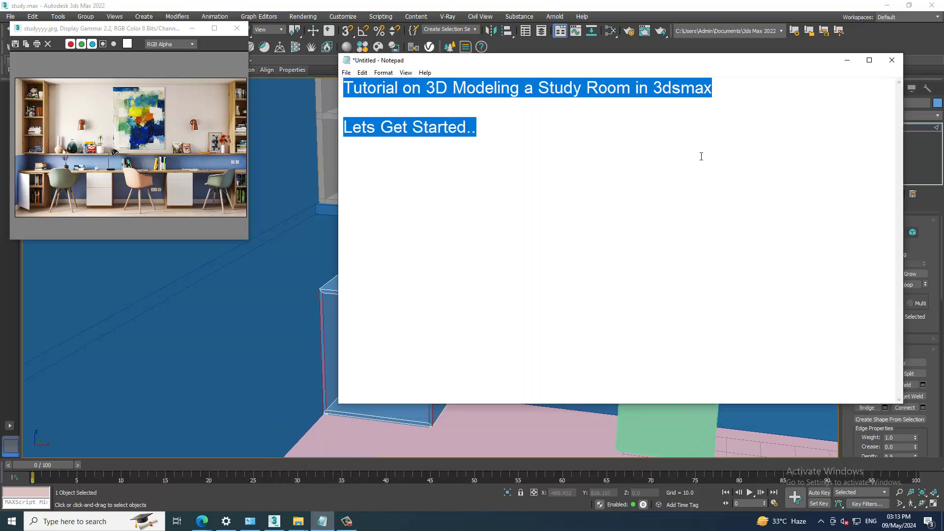
{"action": "left_click", "coordinate": [847, 63]}
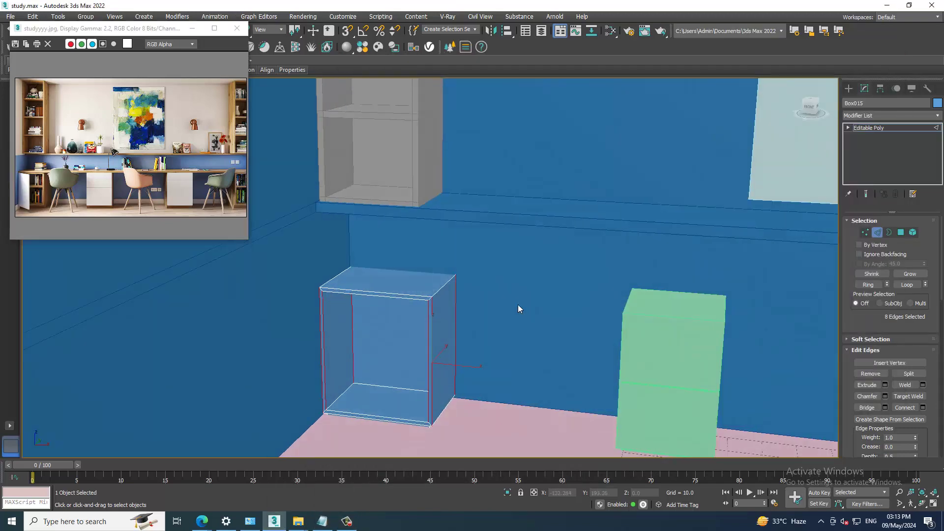
- Isolate the cabinet and connect its selected edges with 2 segments pinched closely together
{"action": "key", "text": "alt+q"}
{"action": "middle_click_drag", "start_coordinate": [506, 305], "coordinate": [496, 306], "text": "alt"}
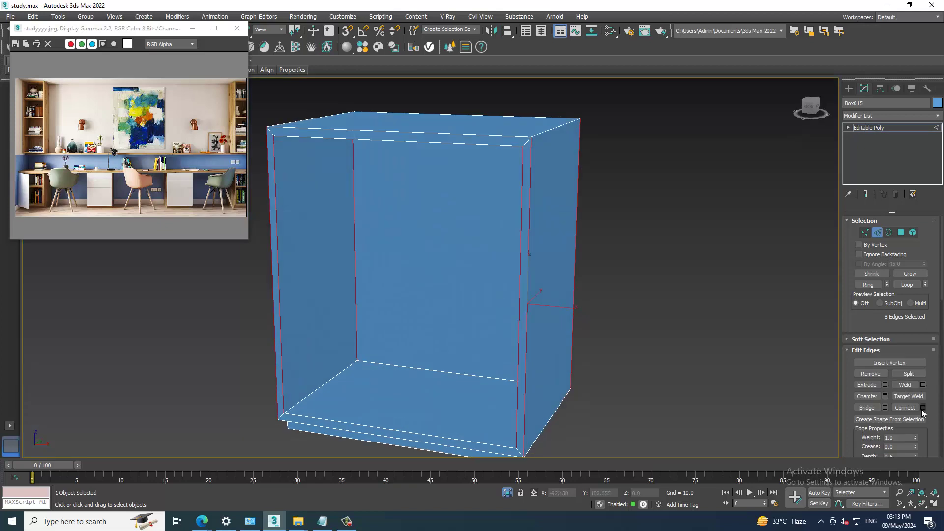
{"action": "left_click", "coordinate": [913, 409]}
{"action": "left_click", "coordinate": [438, 271]}
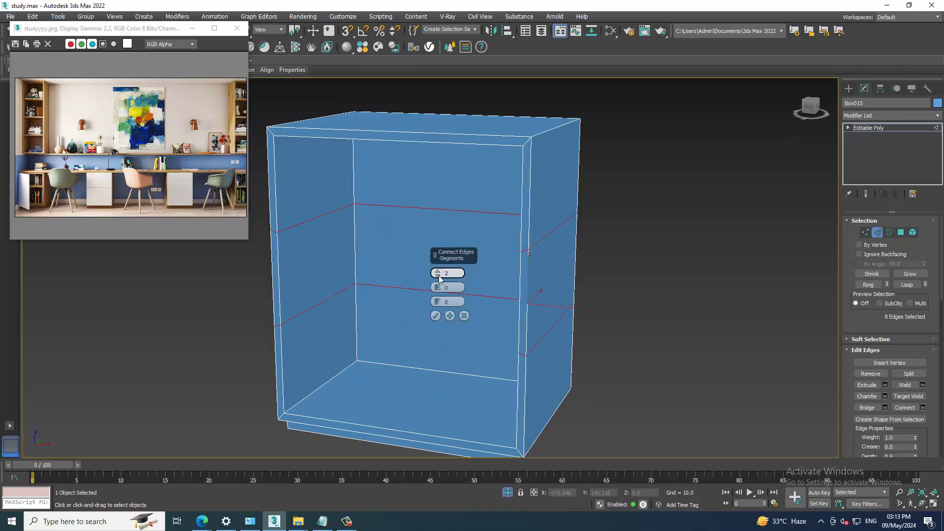
{"action": "left_click_drag", "start_coordinate": [439, 287], "coordinate": [475, 457]}
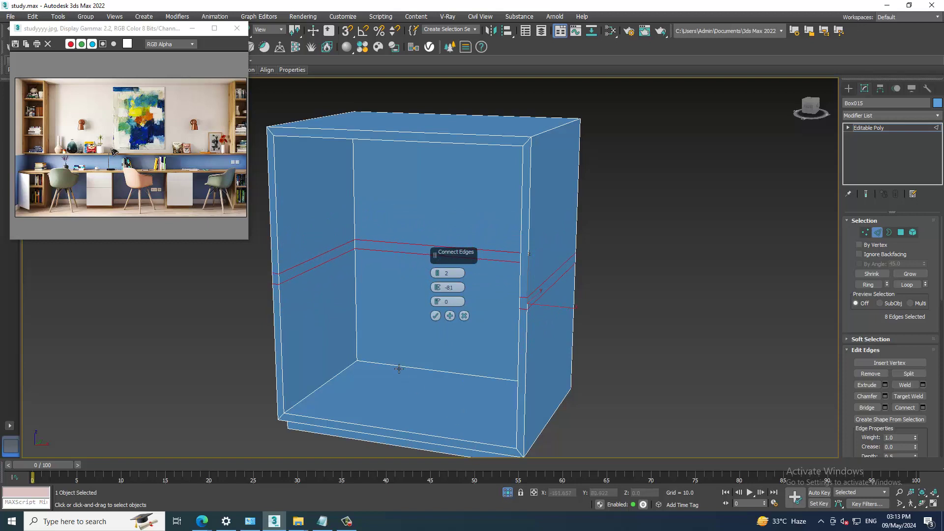
{"action": "left_click", "coordinate": [435, 316]}
- Select the shelf band polygon loop around the cabinet, then return to object level
{"action": "key", "text": "4"}
{"action": "left_click", "coordinate": [390, 308]}
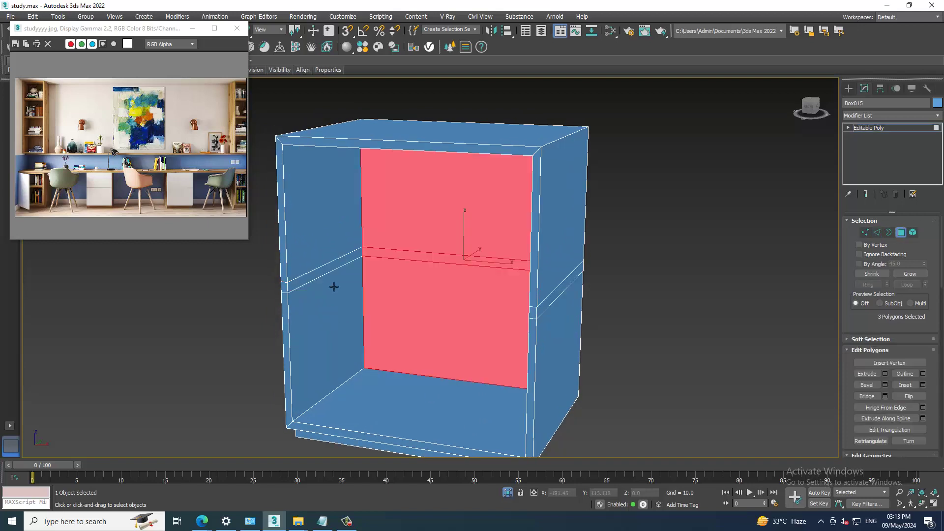
{"action": "left_click", "coordinate": [328, 274]}
{"action": "middle_click_drag", "start_coordinate": [329, 273], "coordinate": [581, 305], "text": "alt"}
{"action": "left_click", "coordinate": [540, 256]}
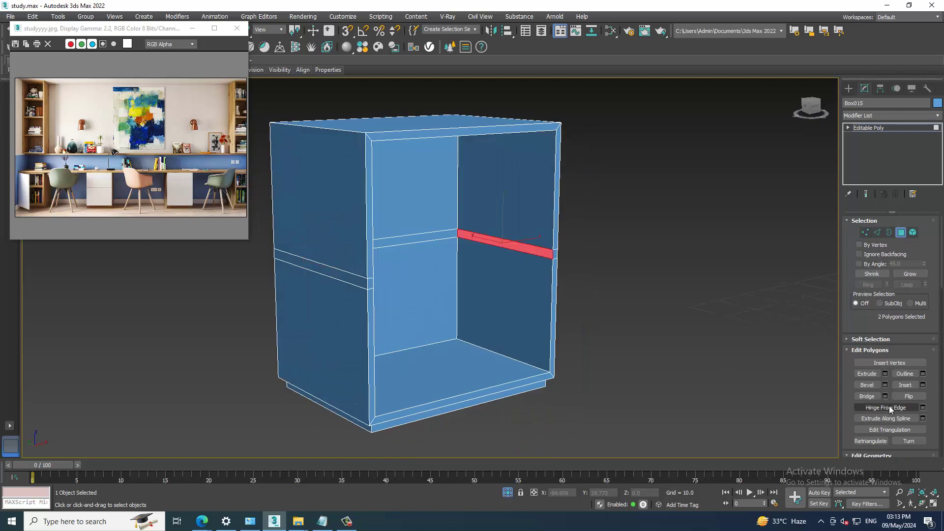
{"action": "left_click", "coordinate": [416, 243], "text": "shift"}
{"action": "middle_click_drag", "start_coordinate": [647, 345], "coordinate": [593, 318], "text": "alt"}
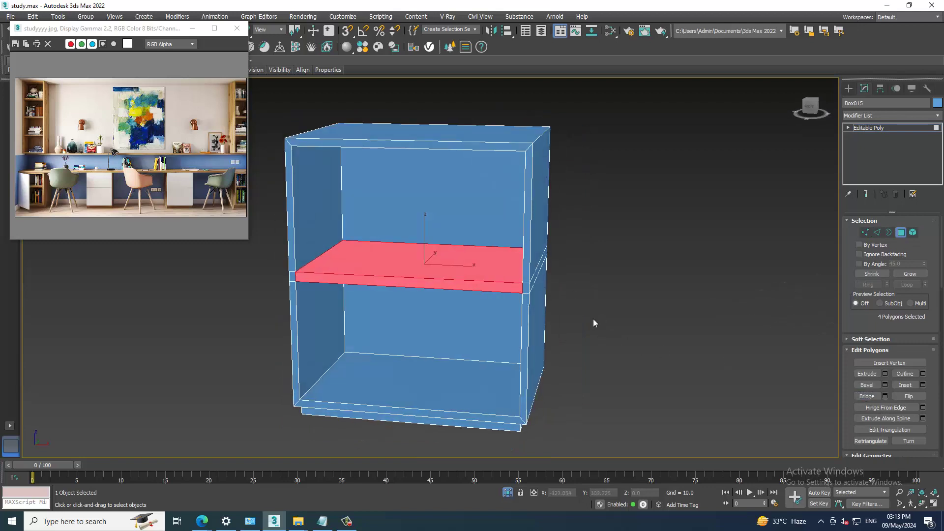
{"action": "scroll", "coordinate": [635, 300], "scroll_direction": "up", "scroll_amount": 5}
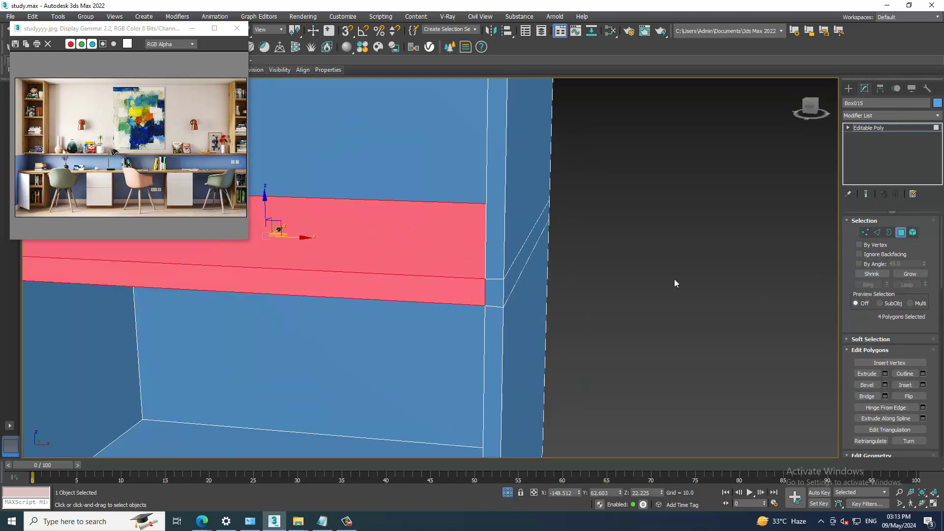
{"action": "left_click", "coordinate": [897, 126]}
{"action": "scroll", "coordinate": [541, 256], "scroll_direction": "down", "scroll_amount": 5}
- End Isolate so the full room is visible again
{"action": "middle_click_drag", "start_coordinate": [696, 157], "coordinate": [540, 294]}
{"action": "scroll", "coordinate": [540, 294], "scroll_direction": "down", "scroll_amount": 5}
{"action": "right_click", "coordinate": [577, 202]}
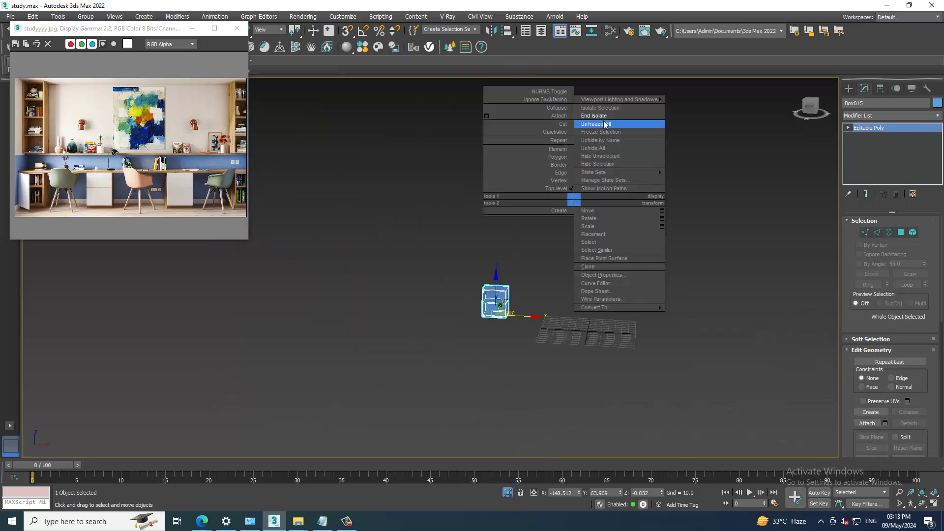
{"action": "left_click", "coordinate": [594, 116]}
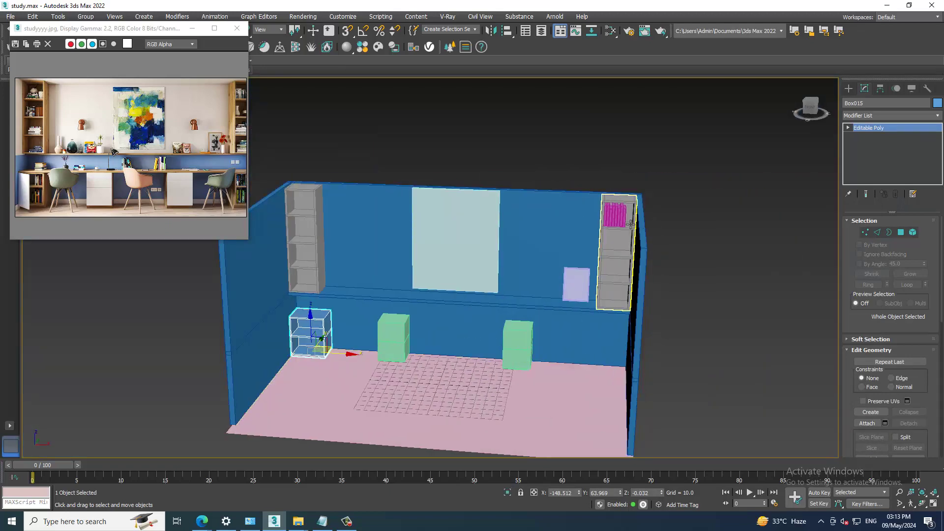
- Clone the pink books from the tall shelf as a single copy toward the cabinet
{"action": "left_click", "coordinate": [627, 219]}
{"action": "mouse_move", "coordinate": [627, 219]}
{"action": "middle_mouse_down", "text": "alt"}
{"action": "mouse_move", "coordinate": [646, 266]}
{"action": "mouse_move", "coordinate": [663, 215]}
{"action": "middle_mouse_up", "text": "alt"}
{"action": "left_click_drag", "start_coordinate": [639, 210], "coordinate": [546, 225], "text": "shift"}
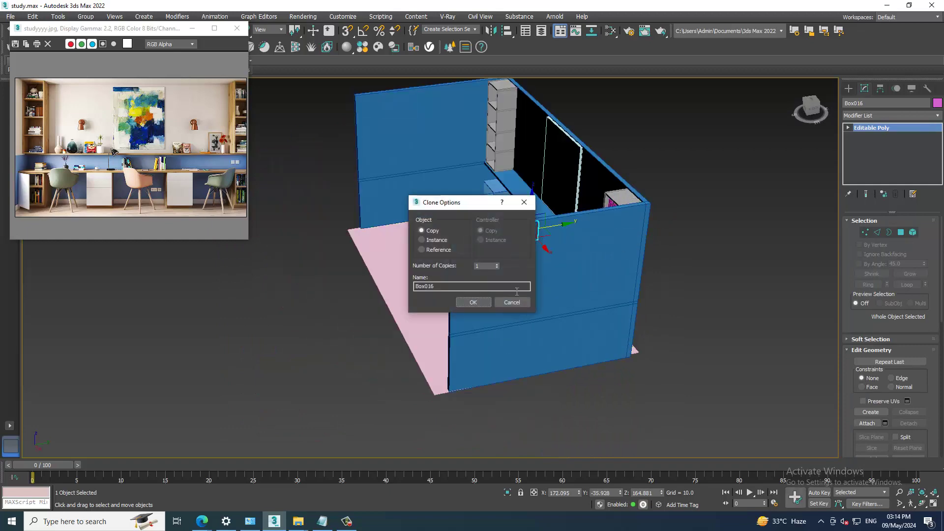
{"action": "left_click", "coordinate": [472, 303]}
{"action": "middle_click_drag", "start_coordinate": [482, 304], "coordinate": [606, 305], "text": "alt"}
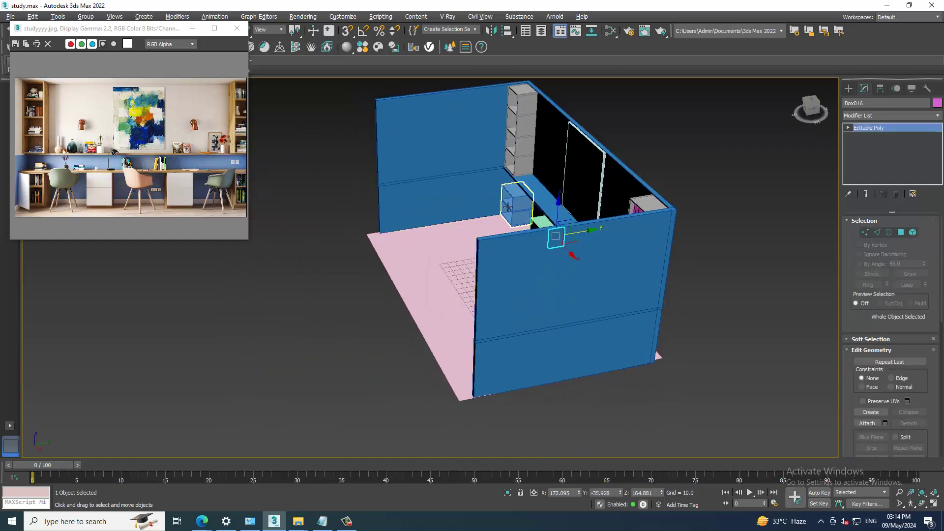
- Align the copied books (Box016) to the small cabinet
{"action": "key", "text": "alt+a"}
{"action": "left_click", "coordinate": [555, 237]}
{"action": "left_click", "coordinate": [476, 342]}
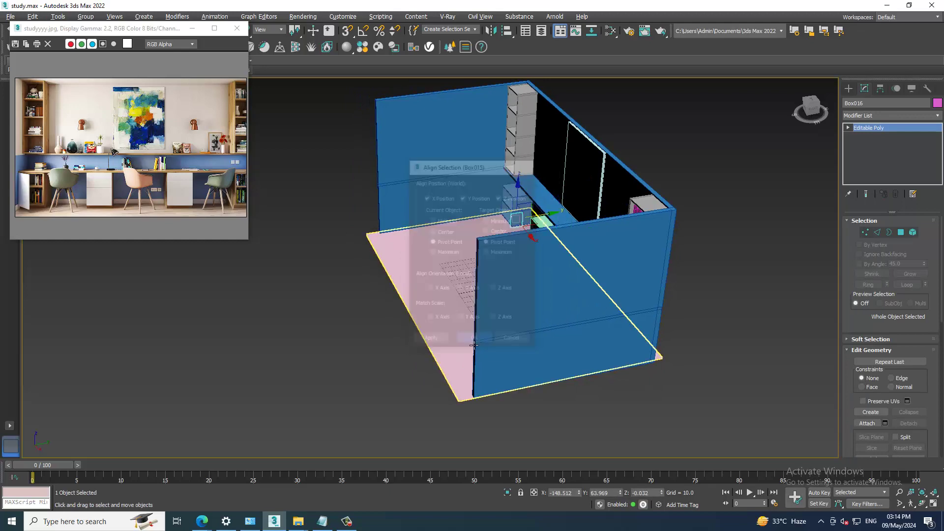
{"action": "scroll", "coordinate": [500, 269], "scroll_direction": "down", "scroll_amount": 5}
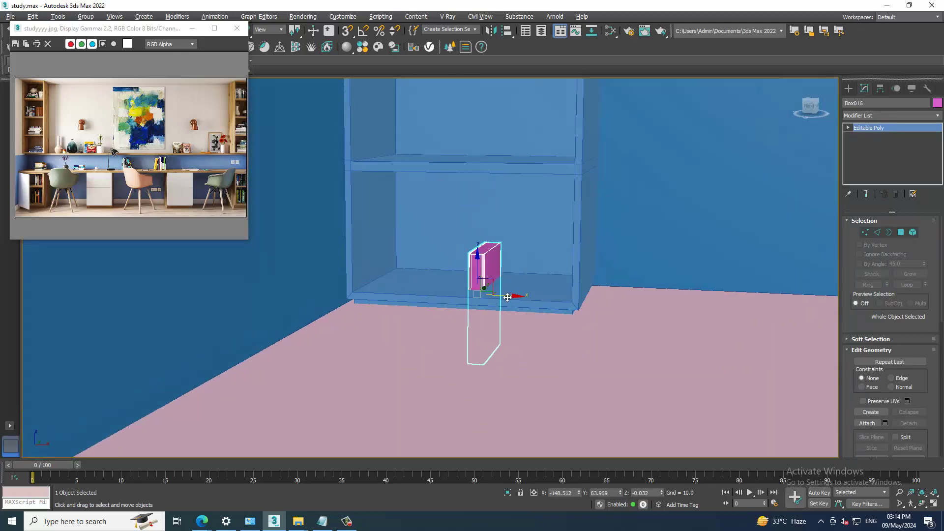
- Stand the pink book at the right end of the cabinet's lower compartment
{"action": "scroll", "coordinate": [520, 341], "scroll_direction": "up", "scroll_amount": 2}
{"action": "left_click_drag", "start_coordinate": [507, 341], "coordinate": [502, 264]}
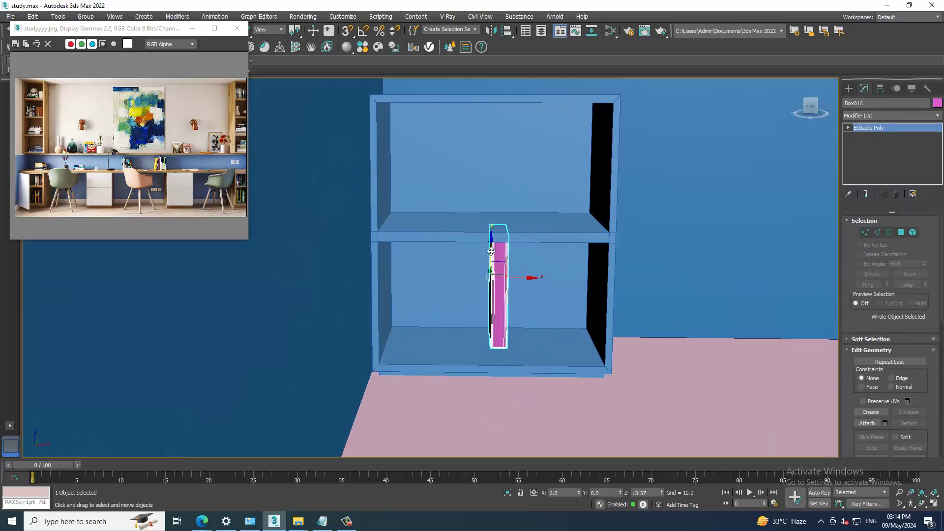
{"action": "middle_click_drag", "start_coordinate": [501, 264], "coordinate": [545, 285], "text": "alt"}
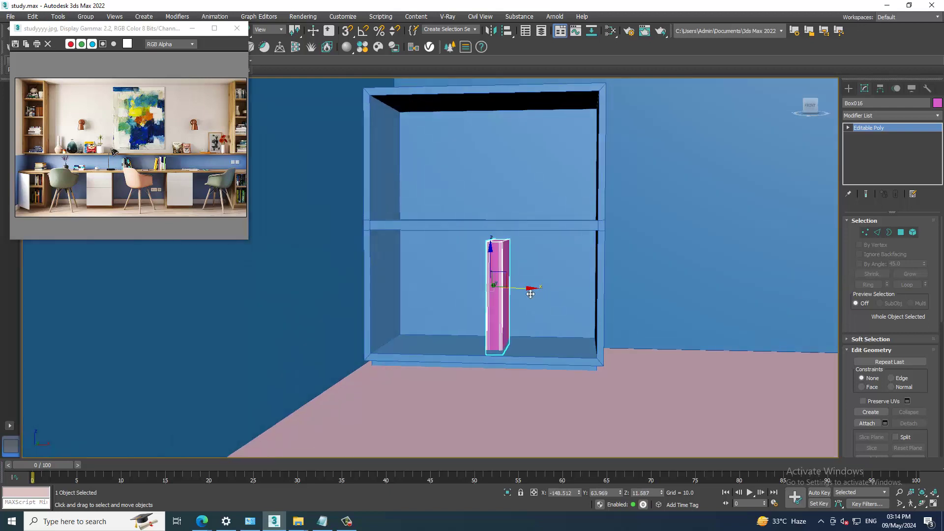
{"action": "left_click_drag", "start_coordinate": [530, 293], "coordinate": [618, 291]}
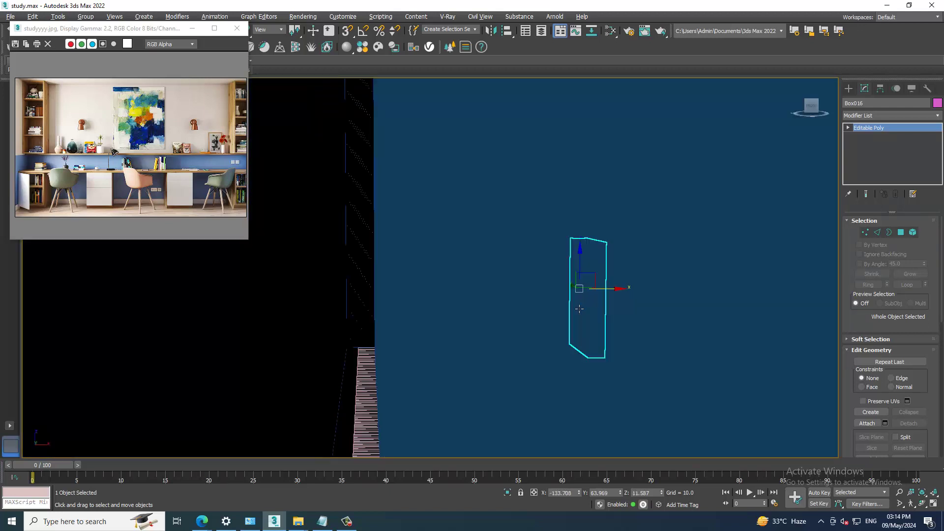
{"action": "scroll", "coordinate": [579, 308], "scroll_direction": "up", "scroll_amount": 2}
{"action": "left_click_drag", "start_coordinate": [587, 258], "coordinate": [586, 257]}
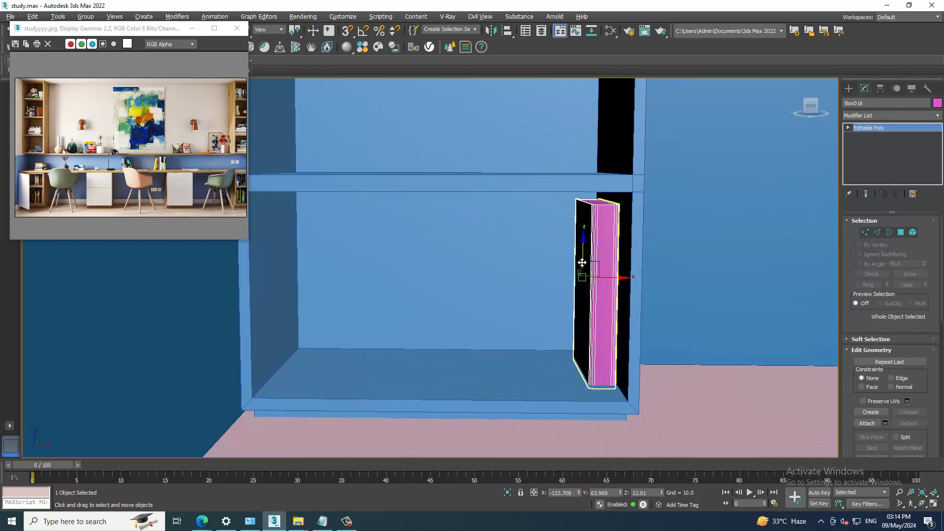
{"action": "middle_click_drag", "start_coordinate": [582, 263], "coordinate": [579, 271], "text": "alt"}
{"action": "left_click_drag", "start_coordinate": [579, 271], "coordinate": [597, 276]}
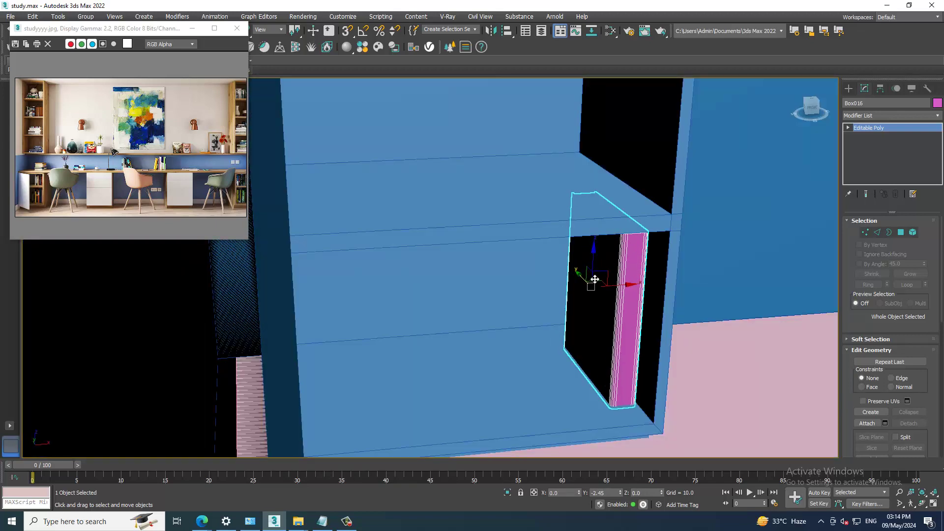
{"action": "middle_click_drag", "start_coordinate": [596, 276], "coordinate": [643, 283], "text": "alt"}
- Thin the book by moving its left-side vertices right in the Front view
{"action": "key", "text": "alt+w"}
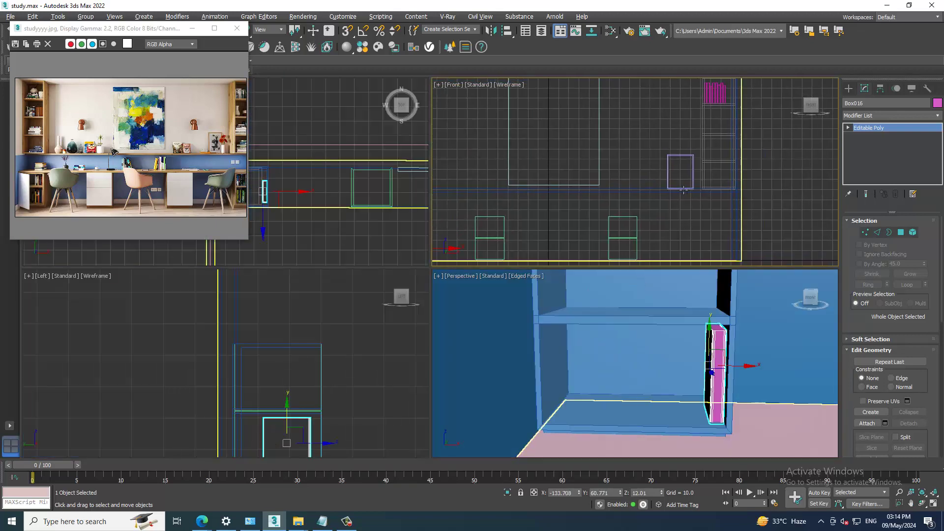
{"action": "key", "text": "alt+w"}
{"action": "middle_click_drag", "start_coordinate": [772, 138], "coordinate": [608, 291]}
{"action": "scroll", "coordinate": [607, 291], "scroll_direction": "down", "scroll_amount": 2}
{"action": "key", "text": "1"}
{"action": "left_click_drag", "start_coordinate": [504, 149], "coordinate": [571, 436]}
{"action": "left_click_drag", "start_coordinate": [596, 296], "coordinate": [606, 296]}
{"action": "left_click", "coordinate": [886, 129]}
- Back in Perspective, Shift-drag the book to set up 6 copies
{"action": "key", "text": "alt+w"}
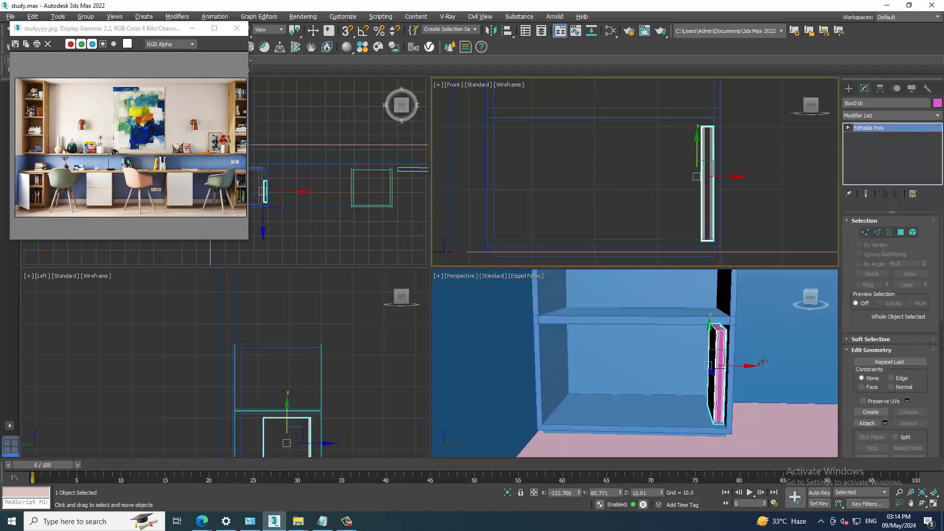
{"action": "key", "text": "alt+w"}
{"action": "left_click_drag", "start_coordinate": [571, 253], "coordinate": [555, 260], "text": "shift"}
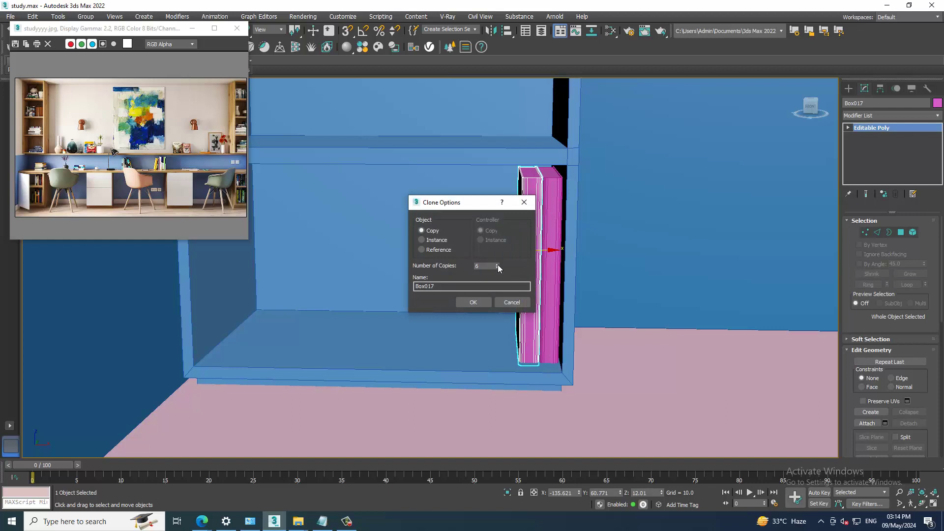
- Create the six book copies and lower one book's top vertices
{"action": "left_click", "coordinate": [473, 302]}
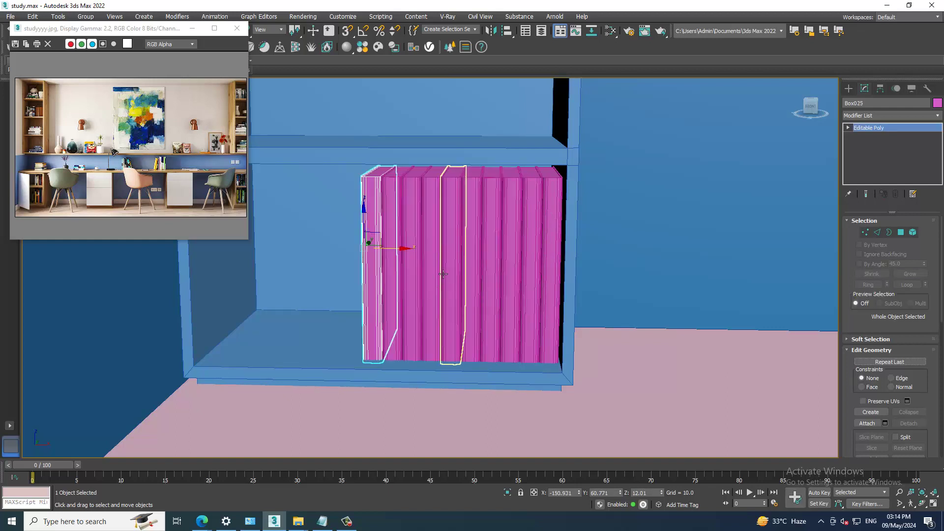
{"action": "mouse_move", "coordinate": [443, 274]}
{"action": "middle_mouse_down"}
{"action": "mouse_move", "coordinate": [497, 266]}
{"action": "mouse_move", "coordinate": [517, 313]}
{"action": "middle_mouse_up"}
{"action": "key", "text": "1"}
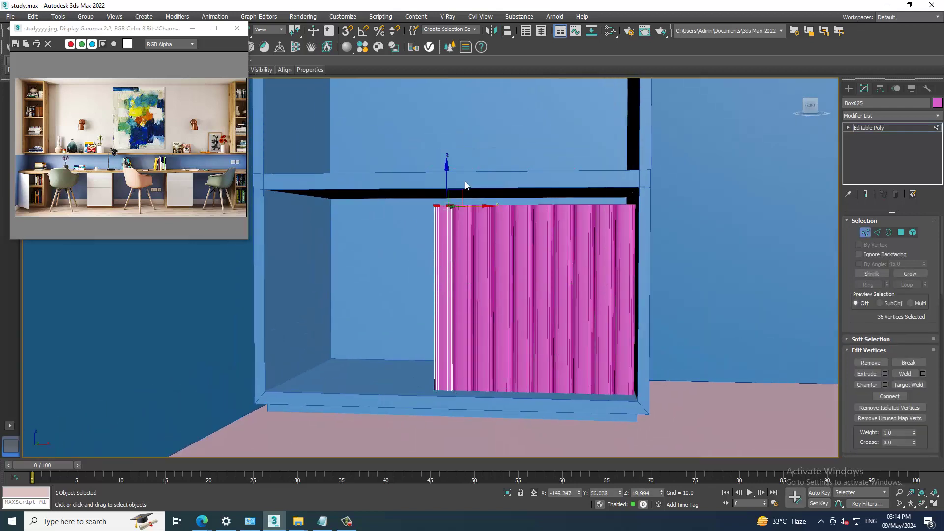
{"action": "left_click_drag", "start_coordinate": [456, 190], "coordinate": [456, 199]}
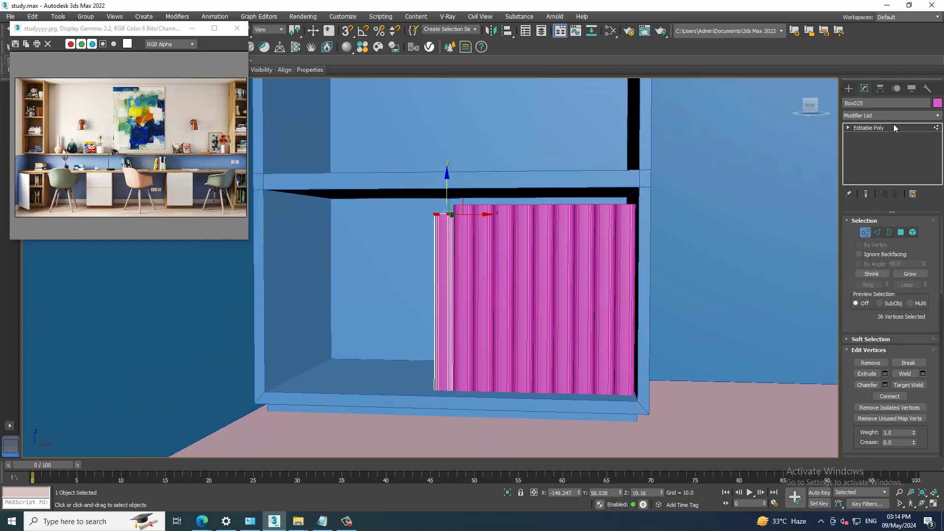
- Lower the top of a middle book and start vertex editing the book beside it
{"action": "left_click", "coordinate": [883, 128]}
{"action": "left_click", "coordinate": [535, 246]}
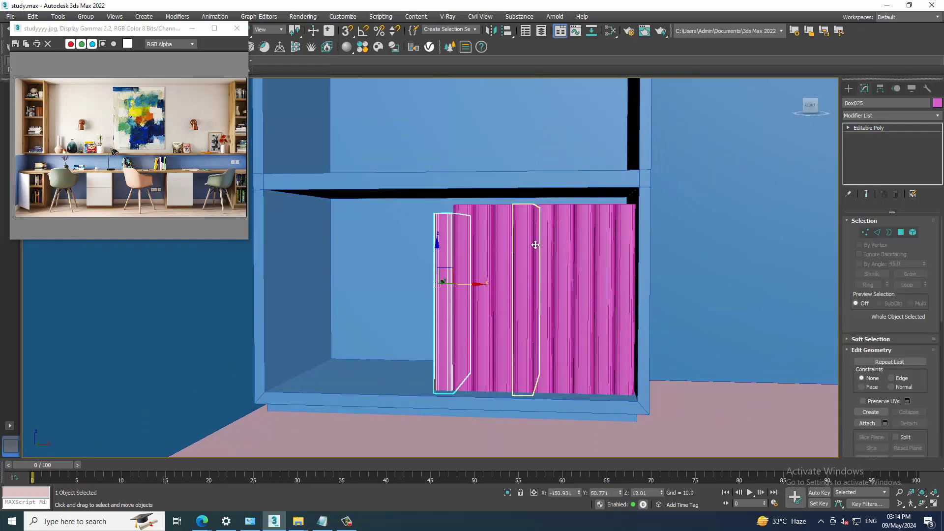
{"action": "key", "text": "1"}
{"action": "left_click_drag", "start_coordinate": [532, 180], "coordinate": [531, 199]}
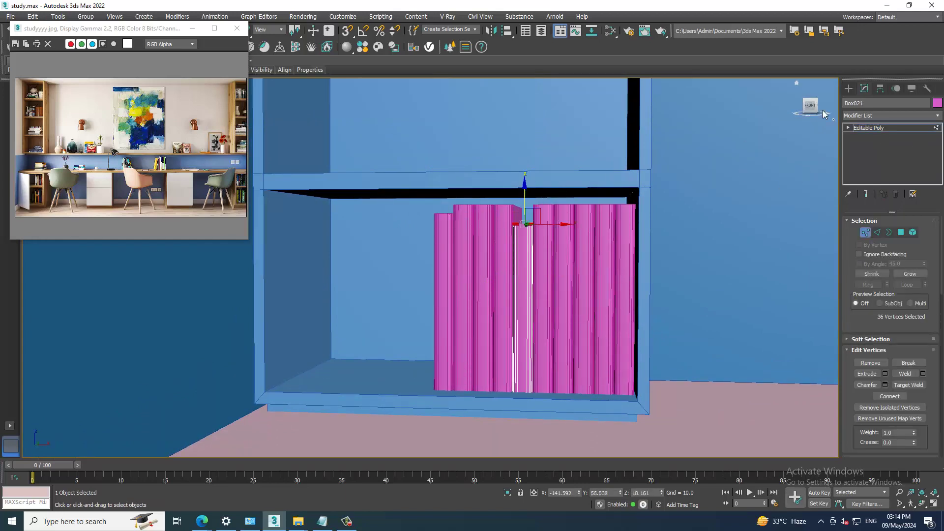
{"action": "left_click", "coordinate": [914, 128]}
{"action": "left_click", "coordinate": [563, 295]}
{"action": "key", "text": "1"}
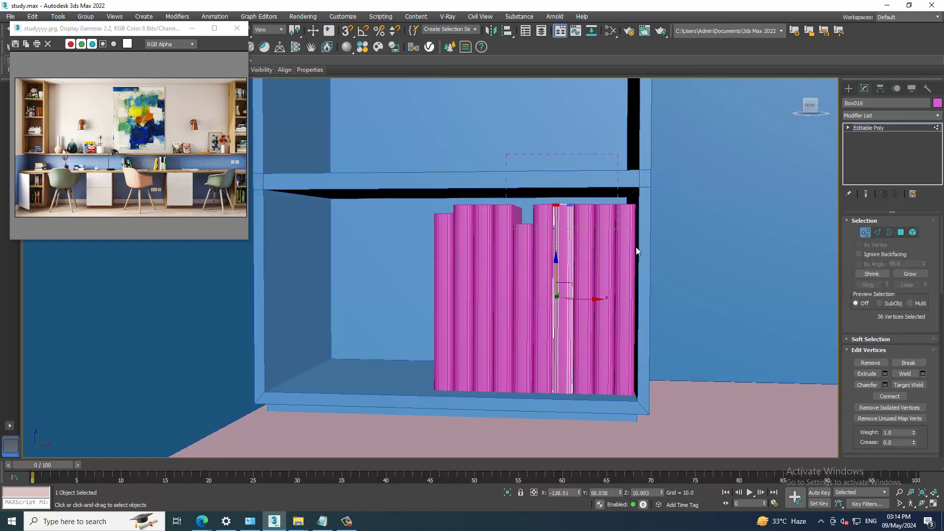
{"action": "middle_click_drag", "start_coordinate": [574, 193], "coordinate": [621, 237], "text": "alt"}
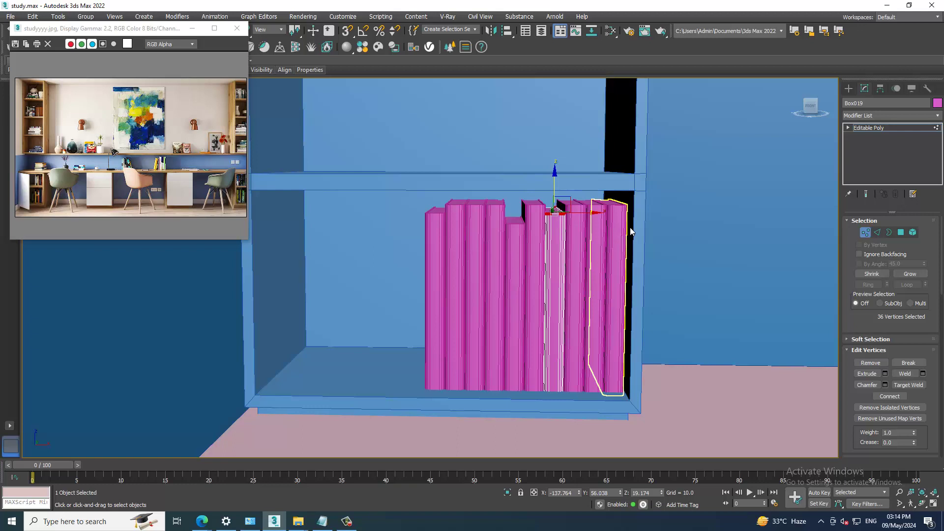
{"action": "middle_click_drag", "start_coordinate": [684, 276], "coordinate": [711, 428]}
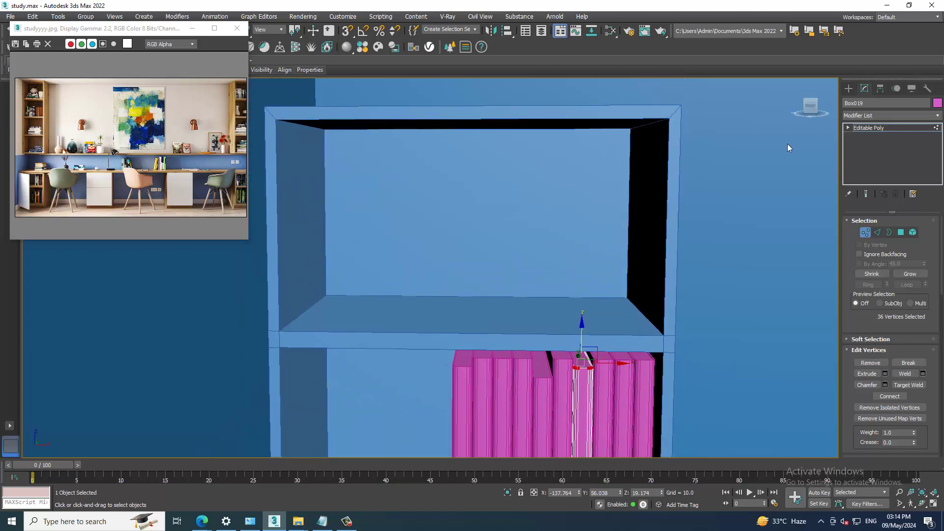
- Exit Vertex mode and select the two leftmost pink books
{"action": "left_click", "coordinate": [875, 129]}
{"action": "middle_click_drag", "start_coordinate": [446, 410], "coordinate": [446, 348]}
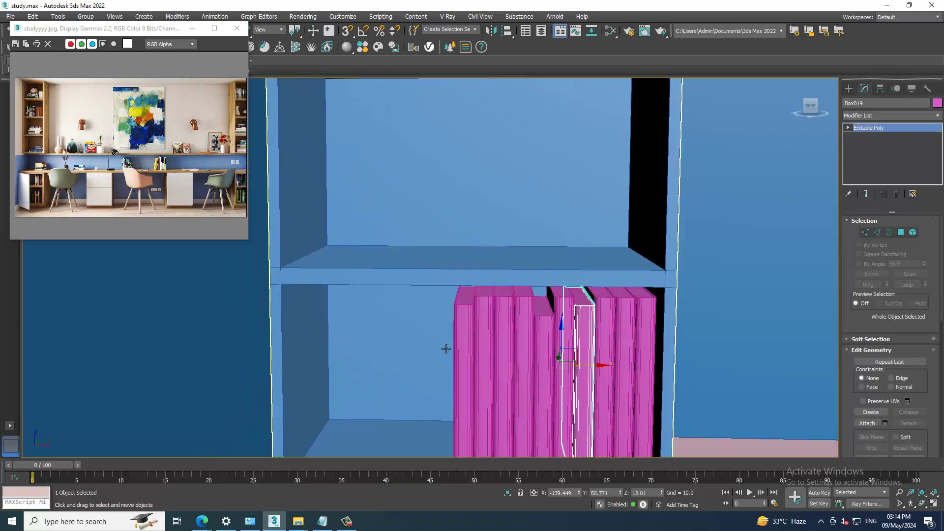
{"action": "left_click", "coordinate": [463, 346]}
{"action": "left_click", "coordinate": [484, 346], "text": "ctrl"}
- Copy six selected books and lift the copies onto the cabinet's upper shelf
{"action": "left_click", "coordinate": [524, 341], "text": "ctrl"}
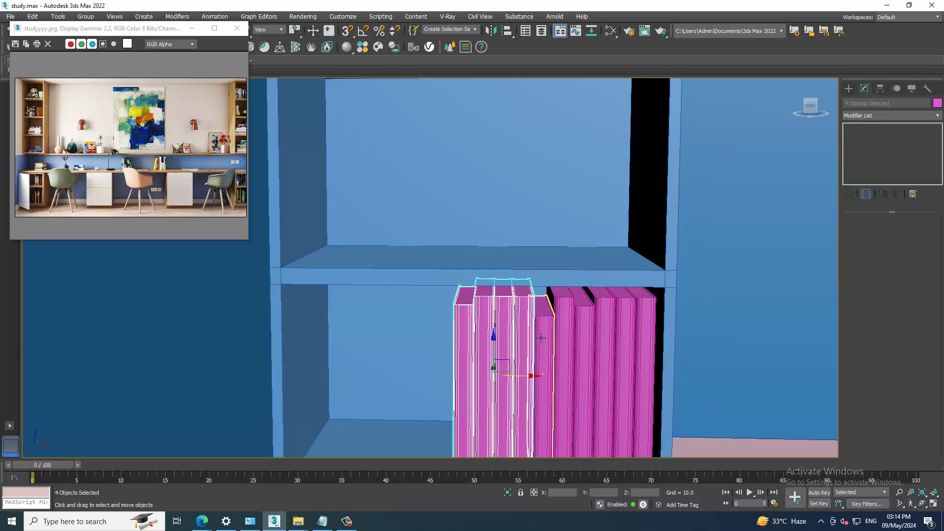
{"action": "left_click", "coordinate": [567, 333], "text": "ctrl"}
{"action": "scroll", "coordinate": [550, 379], "scroll_direction": "down", "scroll_amount": 2}
{"action": "left_click_drag", "start_coordinate": [540, 376], "coordinate": [447, 383]}
{"action": "left_click", "coordinate": [479, 301]}
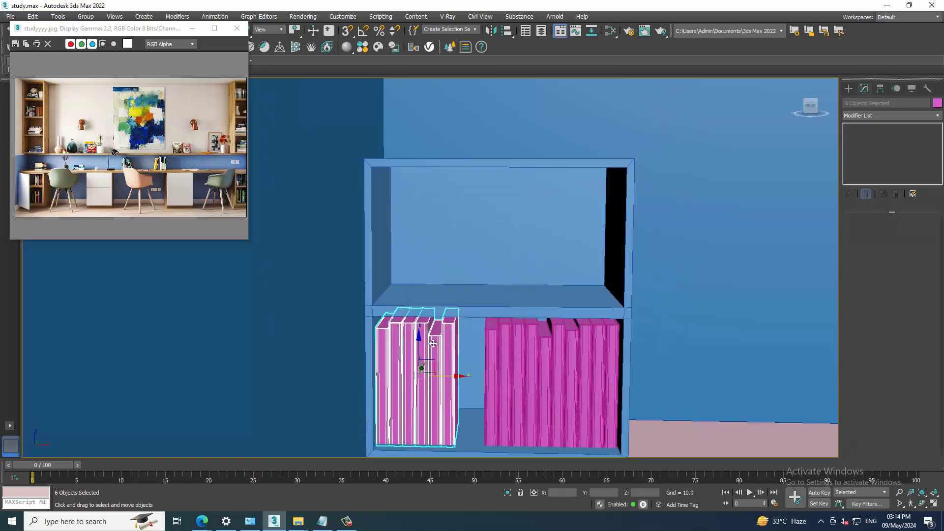
{"action": "left_click_drag", "start_coordinate": [424, 313], "coordinate": [418, 216]}
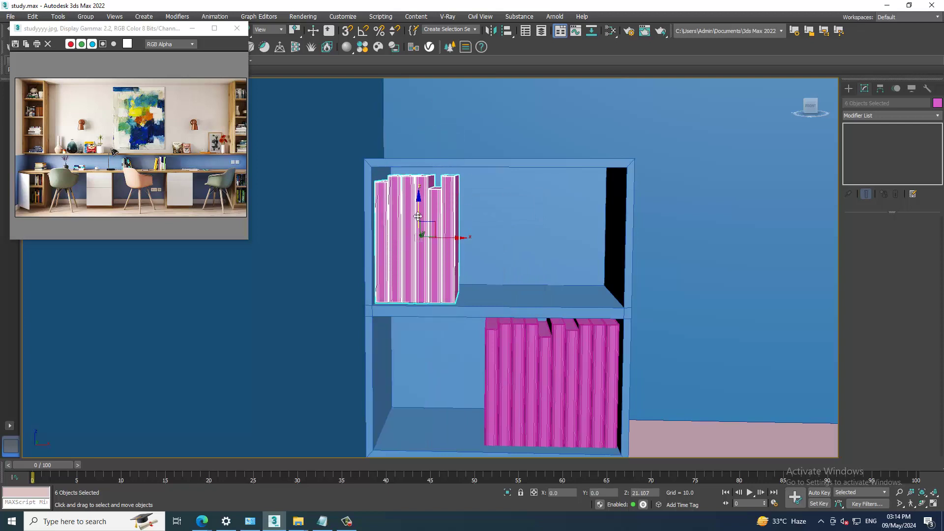
{"action": "middle_click_drag", "start_coordinate": [442, 218], "coordinate": [456, 234], "text": "alt"}
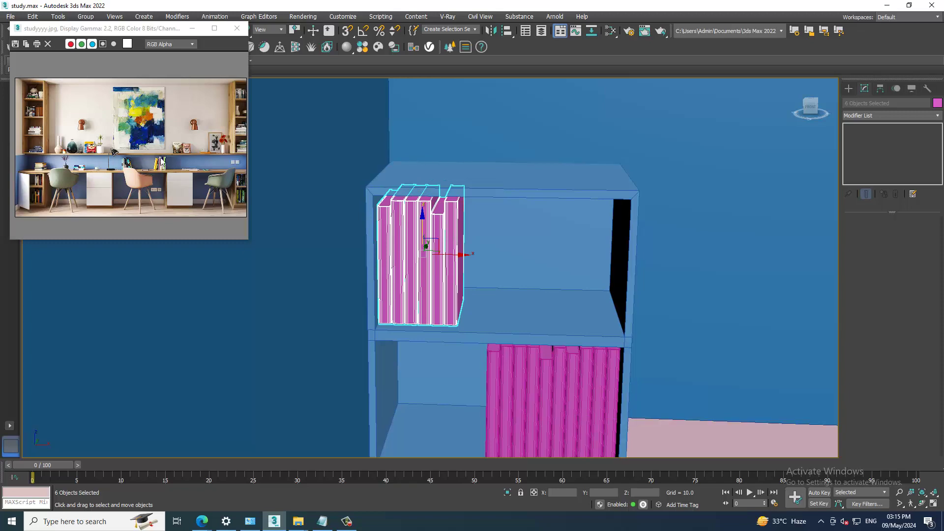
- Bring up the reference image and reframe the view on the grey wall bookshelf
{"action": "left_click", "coordinate": [105, 151]}
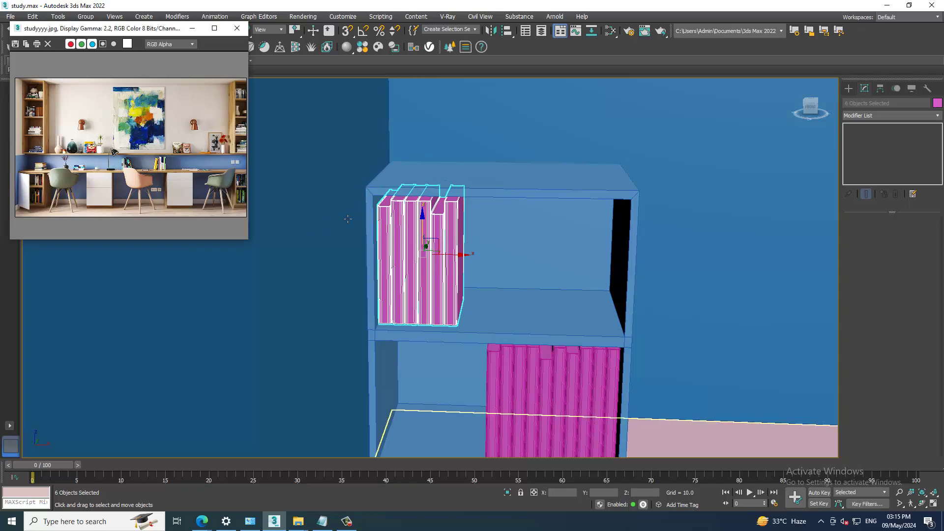
{"action": "scroll", "coordinate": [675, 289], "scroll_direction": "down", "scroll_amount": 3}
{"action": "mouse_move", "coordinate": [516, 315]}
{"action": "middle_mouse_down"}
{"action": "mouse_move", "coordinate": [632, 312]}
{"action": "mouse_move", "coordinate": [543, 300]}
{"action": "mouse_move", "coordinate": [546, 324]}
{"action": "middle_mouse_up"}
{"action": "scroll", "coordinate": [633, 312], "scroll_direction": "up", "scroll_amount": 2}
{"action": "scroll", "coordinate": [46, 148], "scroll_direction": "up", "scroll_amount": 1}
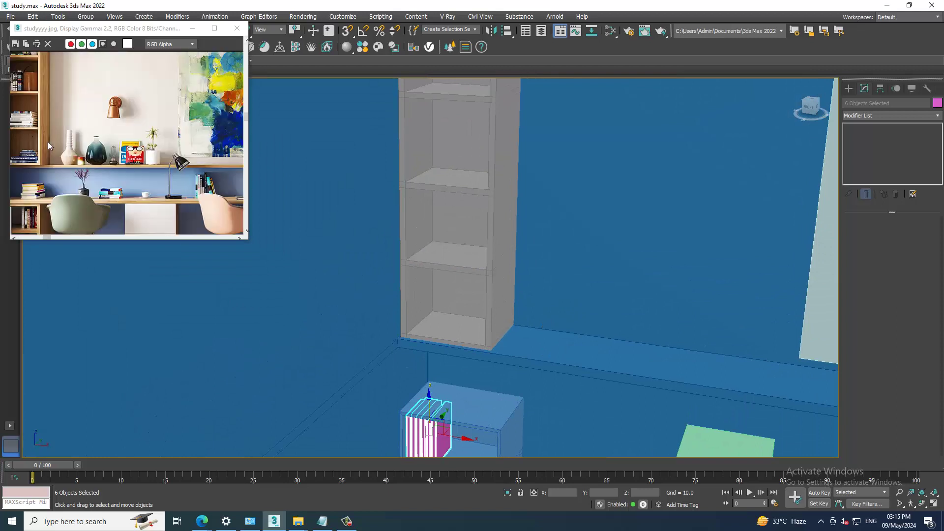
{"action": "scroll", "coordinate": [36, 146], "scroll_direction": "up", "scroll_amount": 1}
{"action": "scroll", "coordinate": [69, 170], "scroll_direction": "up", "scroll_amount": 1}
{"action": "middle_click_drag", "start_coordinate": [70, 170], "coordinate": [103, 154]}
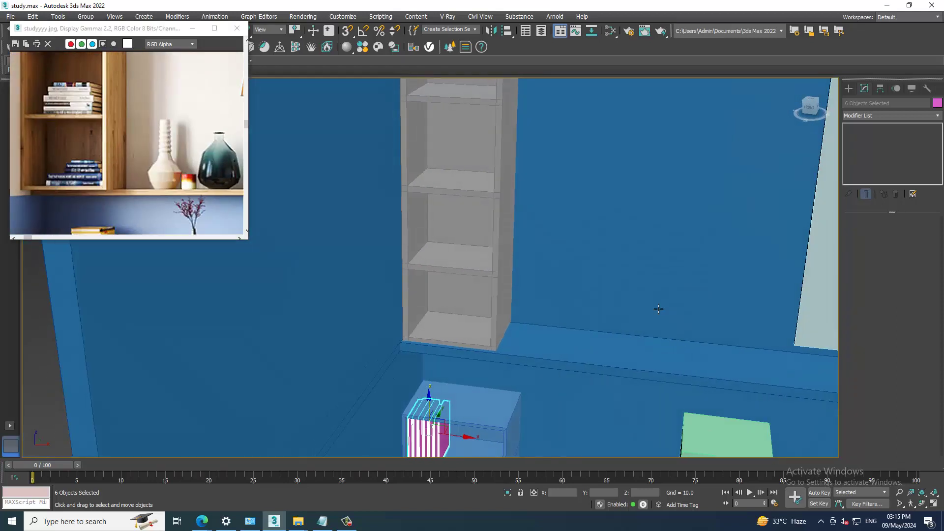
{"action": "middle_click_drag", "start_coordinate": [602, 332], "coordinate": [644, 298]}
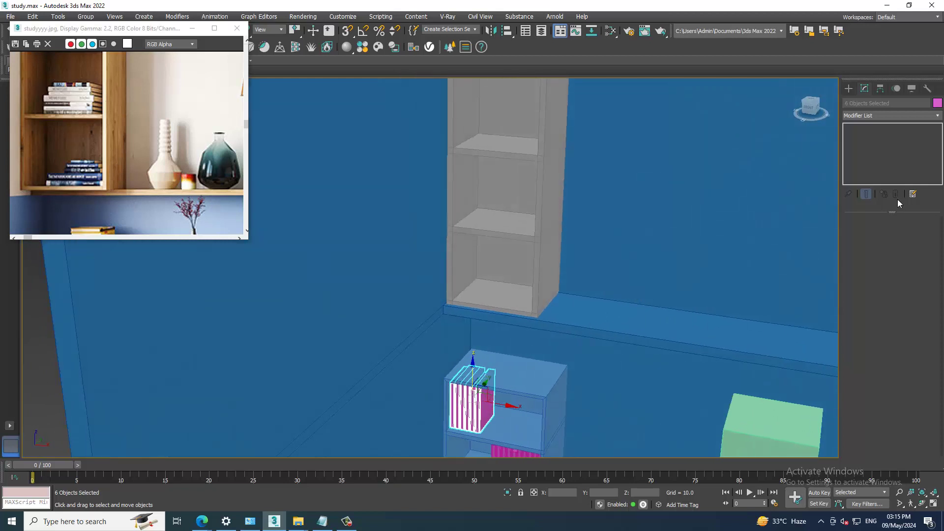
- Draw a thin AutoGrid box (Box032, about 19 × 18.9 × 0.78) on the bookshelf's bottom shelf
{"action": "left_click", "coordinate": [850, 89]}
{"action": "left_click", "coordinate": [878, 155]}
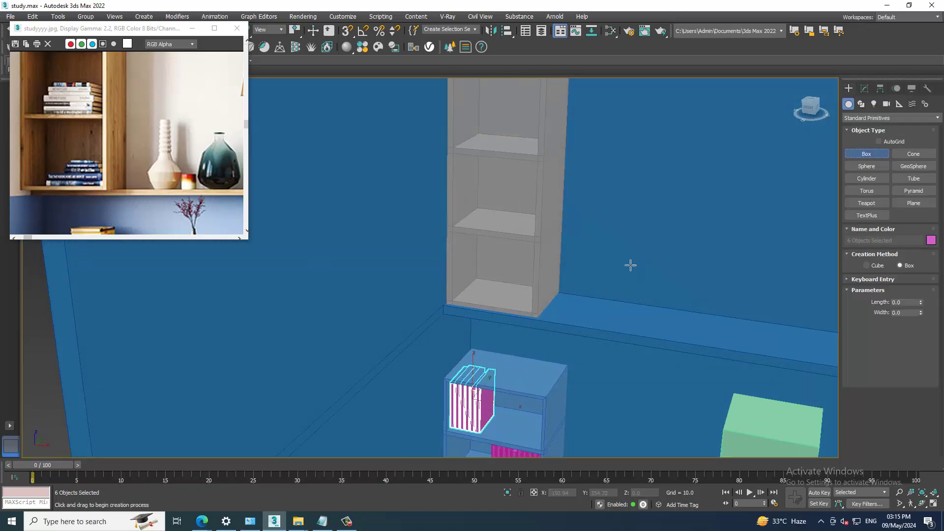
{"action": "scroll", "coordinate": [563, 290], "scroll_direction": "up", "scroll_amount": 3}
{"action": "scroll", "coordinate": [526, 285], "scroll_direction": "up", "scroll_amount": 3}
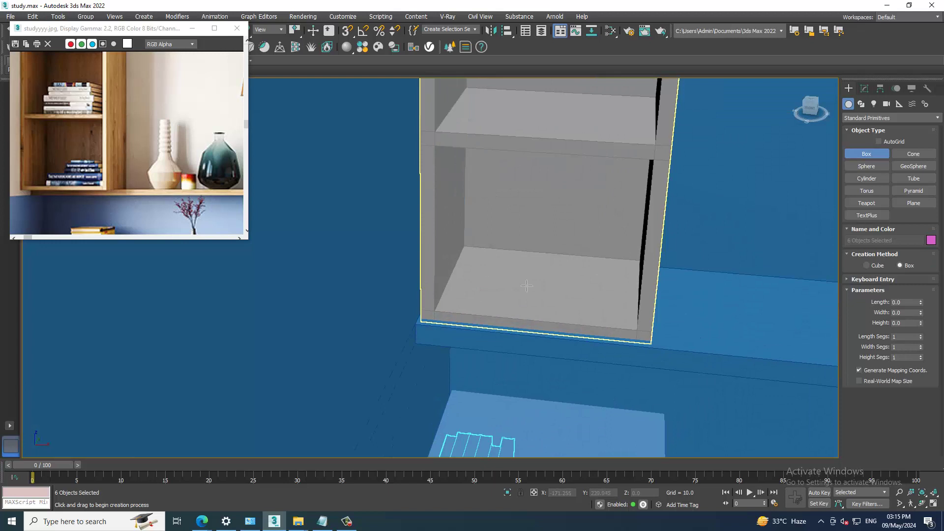
{"action": "scroll", "coordinate": [536, 297], "scroll_direction": "up", "scroll_amount": 2}
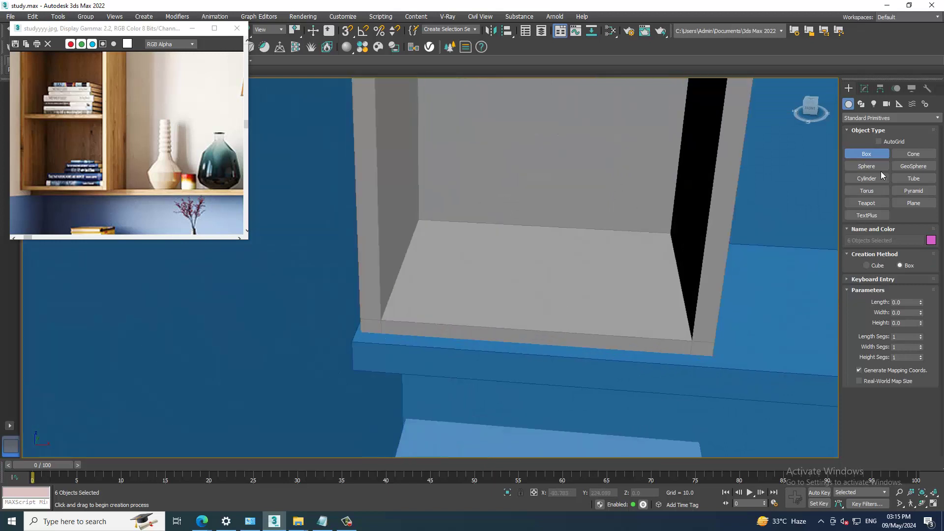
{"action": "left_click", "coordinate": [880, 141]}
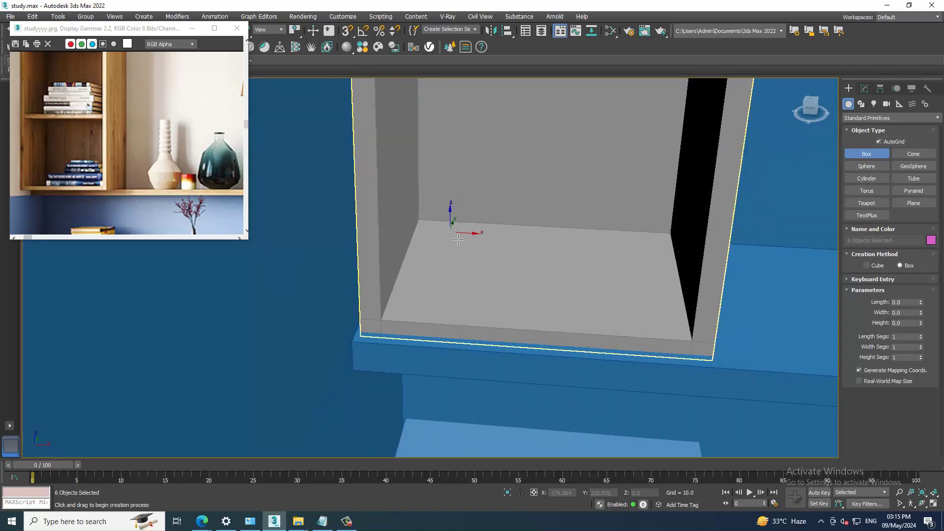
{"action": "left_click_drag", "start_coordinate": [458, 240], "coordinate": [635, 314]}
{"action": "left_click", "coordinate": [642, 319]}
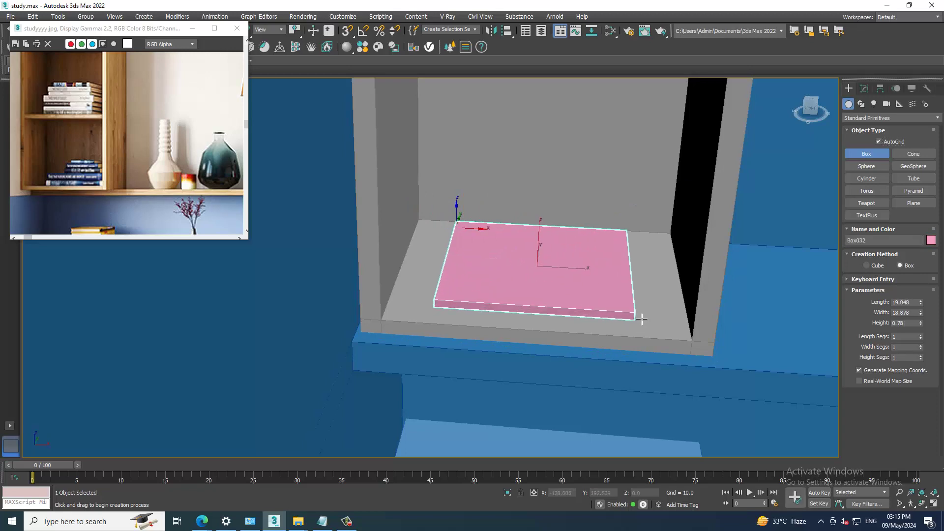
{"action": "right_click", "coordinate": [641, 319]}
- Zoom to Box032 and convert it to Editable Poly
{"action": "key", "text": "z"}
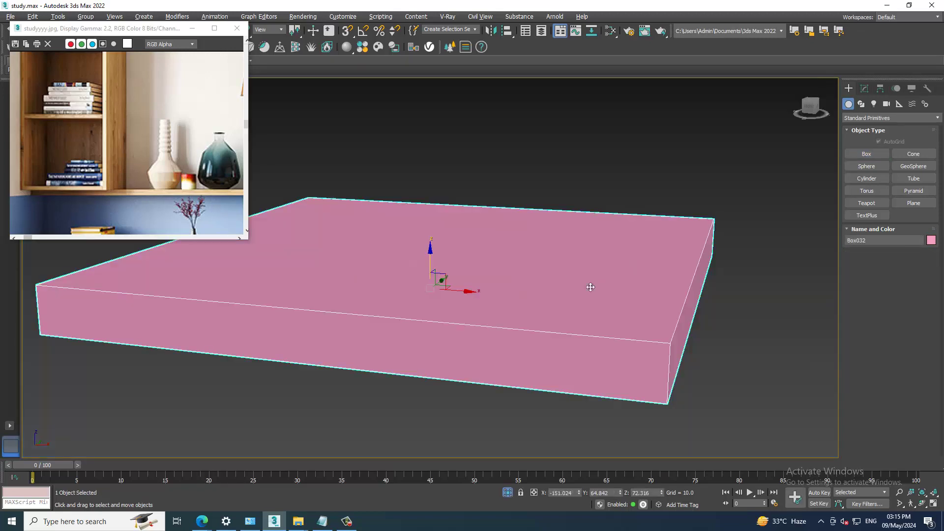
{"action": "scroll", "coordinate": [591, 287], "scroll_direction": "down", "scroll_amount": 3}
{"action": "middle_click_drag", "start_coordinate": [574, 277], "coordinate": [515, 249], "text": "alt"}
{"action": "right_click", "coordinate": [515, 249]}
{"action": "mouse_move", "coordinate": [546, 355]}
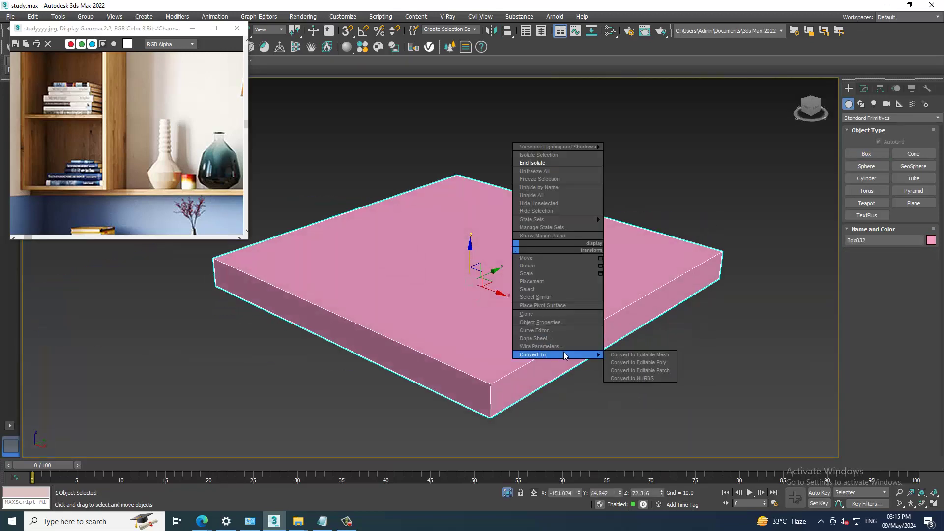
{"action": "left_click", "coordinate": [645, 364]}
{"action": "middle_click_drag", "start_coordinate": [651, 261], "coordinate": [552, 276], "text": "alt"}
{"action": "key", "text": "r"}
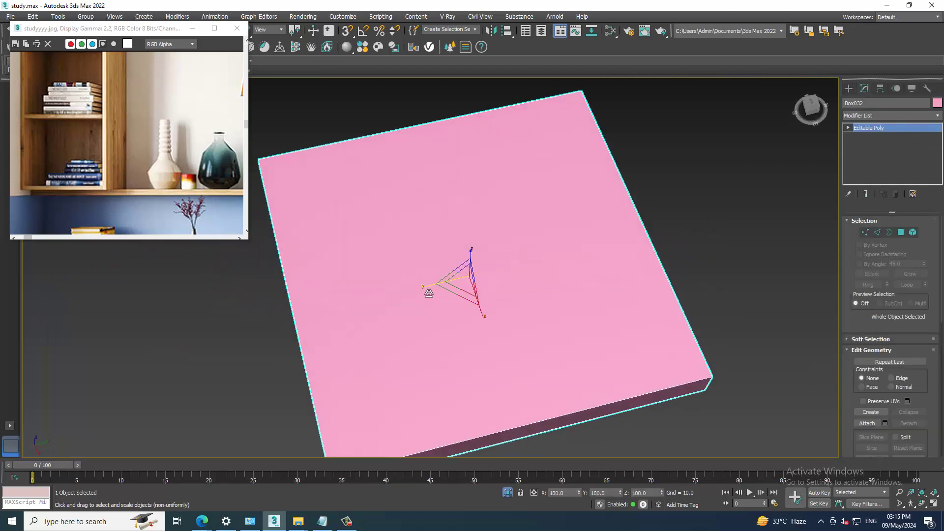
{"action": "mouse_move", "coordinate": [428, 293]}
{"action": "middle_mouse_down", "text": "alt"}
{"action": "mouse_move", "coordinate": [586, 276]}
{"action": "mouse_move", "coordinate": [574, 273]}
{"action": "mouse_move", "coordinate": [557, 244]}
{"action": "mouse_move", "coordinate": [585, 283]}
{"action": "mouse_move", "coordinate": [595, 345]}
{"action": "mouse_move", "coordinate": [493, 308]}
{"action": "middle_mouse_up", "text": "alt"}
- Chamfer the notebook's spine edges to round the binding
{"action": "key", "text": "2"}
{"action": "left_click", "coordinate": [485, 336]}
{"action": "left_click", "coordinate": [885, 396]}
{"action": "left_click_drag", "start_coordinate": [440, 289], "coordinate": [443, 291]}
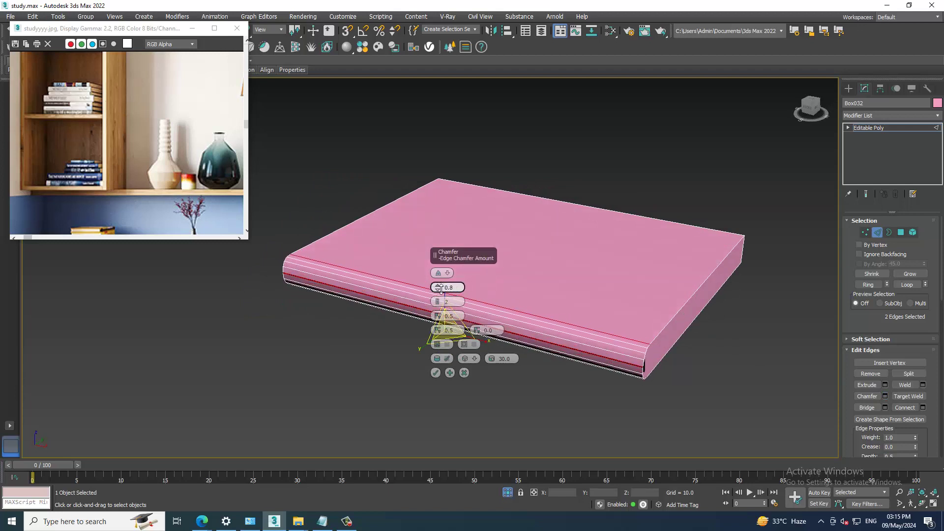
{"action": "left_click", "coordinate": [436, 374]}
{"action": "middle_click_drag", "start_coordinate": [446, 368], "coordinate": [459, 338], "text": "alt"}
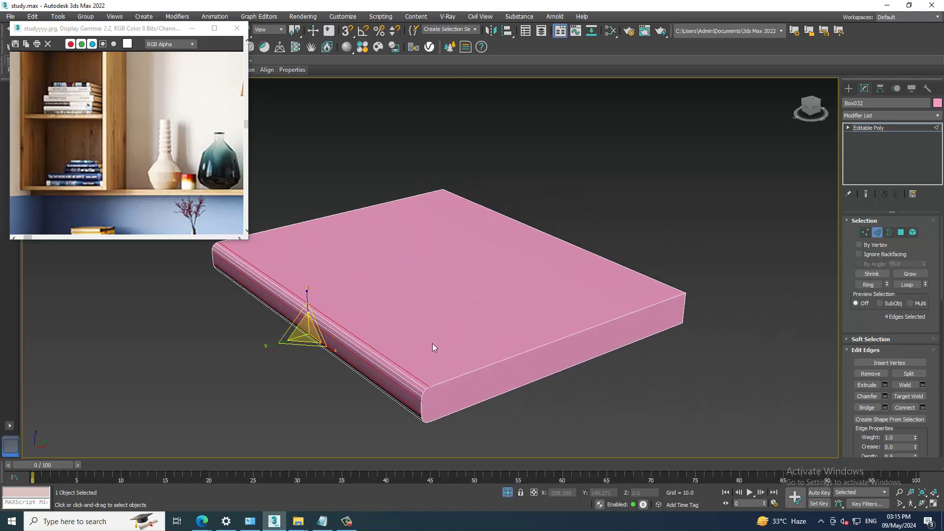
- Select the three page-side polygons of the notebook
{"action": "key", "text": "4"}
{"action": "mouse_move", "coordinate": [560, 361]}
{"action": "middle_mouse_down", "text": "alt"}
{"action": "mouse_move", "coordinate": [649, 370]}
{"action": "mouse_move", "coordinate": [507, 342]}
{"action": "middle_mouse_up", "text": "alt"}
{"action": "left_click", "coordinate": [507, 341], "text": "ctrl"}
{"action": "scroll", "coordinate": [590, 353], "scroll_direction": "down", "scroll_amount": 3}
{"action": "mouse_move", "coordinate": [589, 353]}
{"action": "middle_mouse_down", "text": "alt"}
{"action": "mouse_move", "coordinate": [546, 344]}
{"action": "mouse_move", "coordinate": [597, 325]}
{"action": "mouse_move", "coordinate": [574, 333]}
{"action": "middle_mouse_up", "text": "alt"}
{"action": "scroll", "coordinate": [534, 338], "scroll_direction": "up", "scroll_amount": 3}
{"action": "key", "text": "w"}
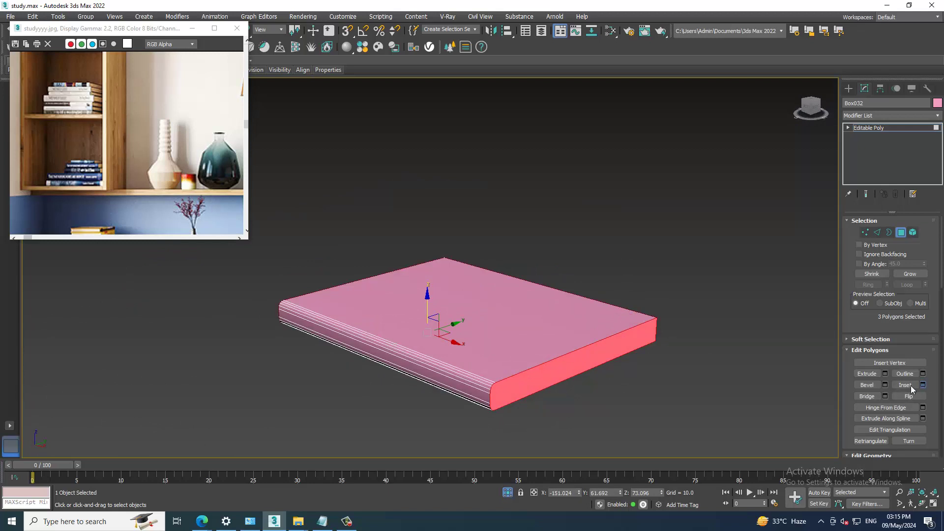
- Inset the three page-side faces as a Group by about 0.1
{"action": "left_click", "coordinate": [923, 386]}
{"action": "scroll", "coordinate": [648, 392], "scroll_direction": "up", "scroll_amount": 3}
{"action": "left_click", "coordinate": [441, 273]}
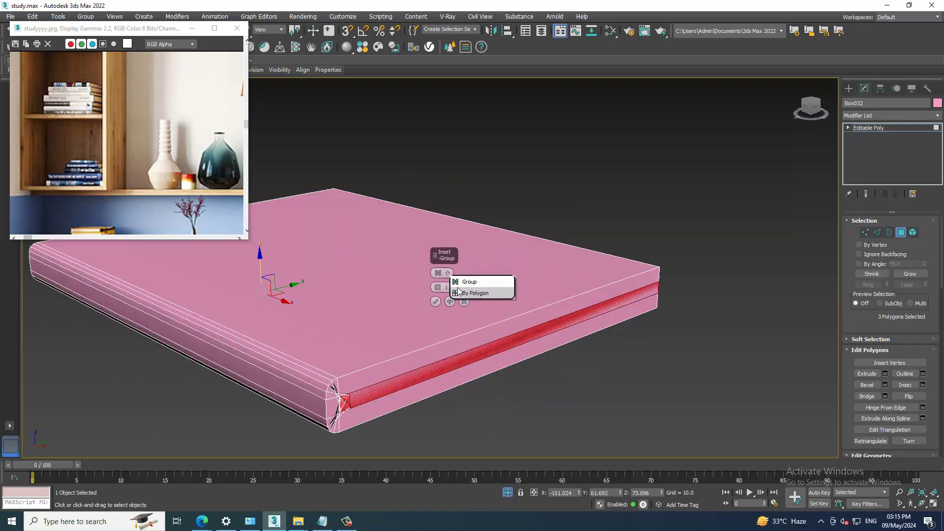
{"action": "left_click", "coordinate": [470, 291]}
{"action": "left_click", "coordinate": [448, 272]}
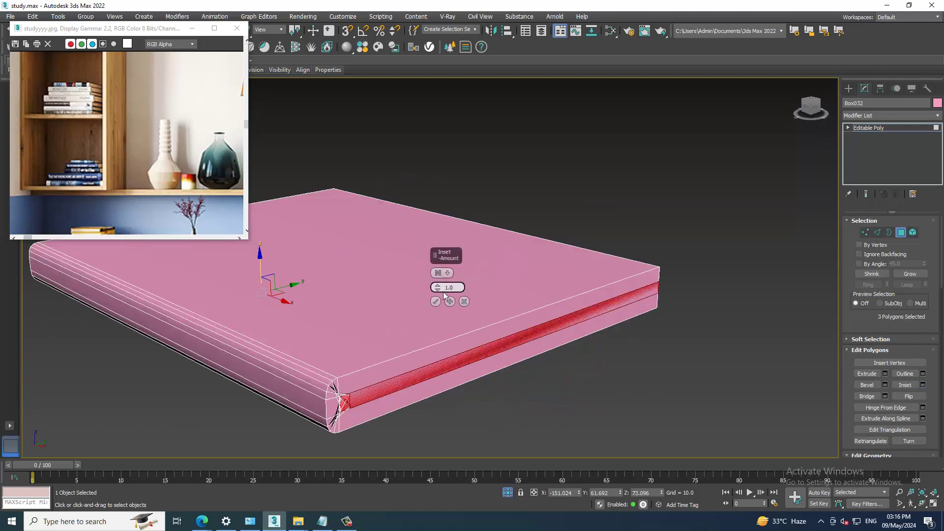
{"action": "left_click_drag", "start_coordinate": [438, 287], "coordinate": [448, 301]}
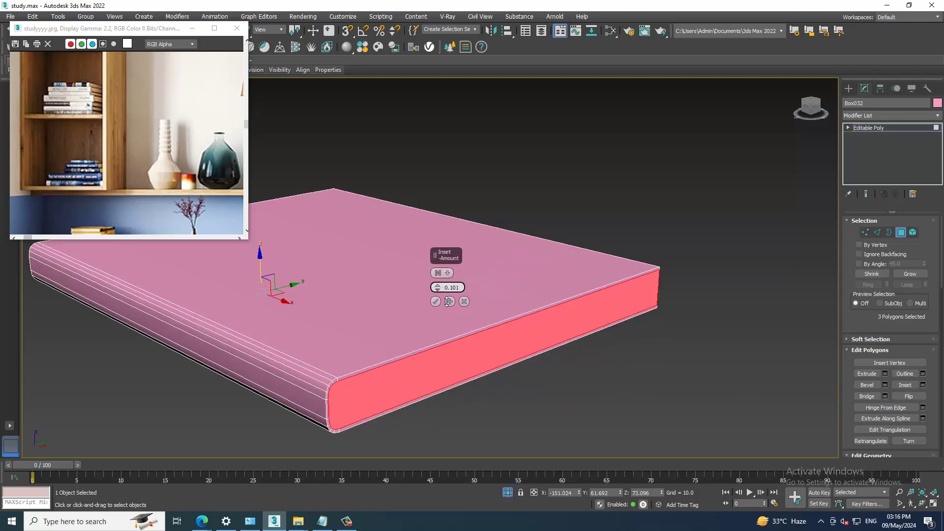
{"action": "left_click", "coordinate": [436, 302]}
{"action": "middle_click_drag", "start_coordinate": [672, 346], "coordinate": [557, 335], "text": "alt"}
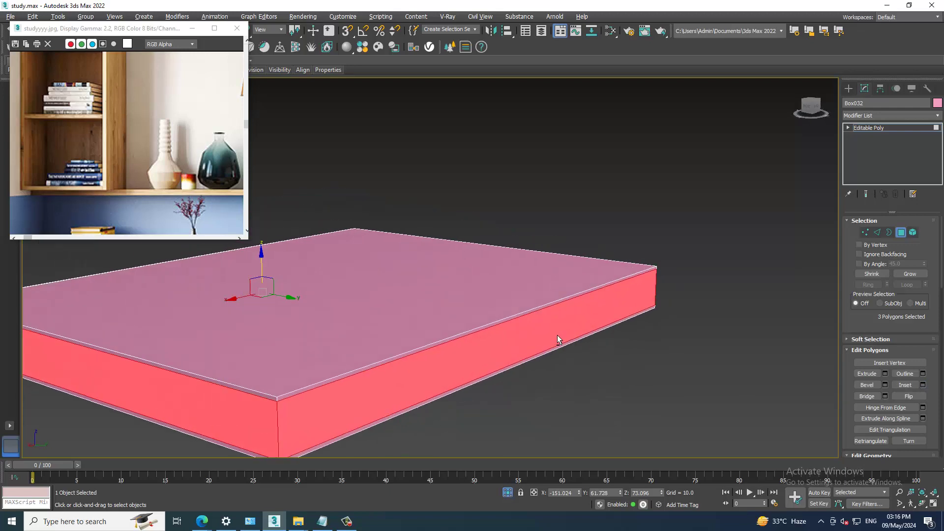
- Extrude the page faces inward about -0.29, then leave Polygon mode
{"action": "left_click", "coordinate": [886, 373]}
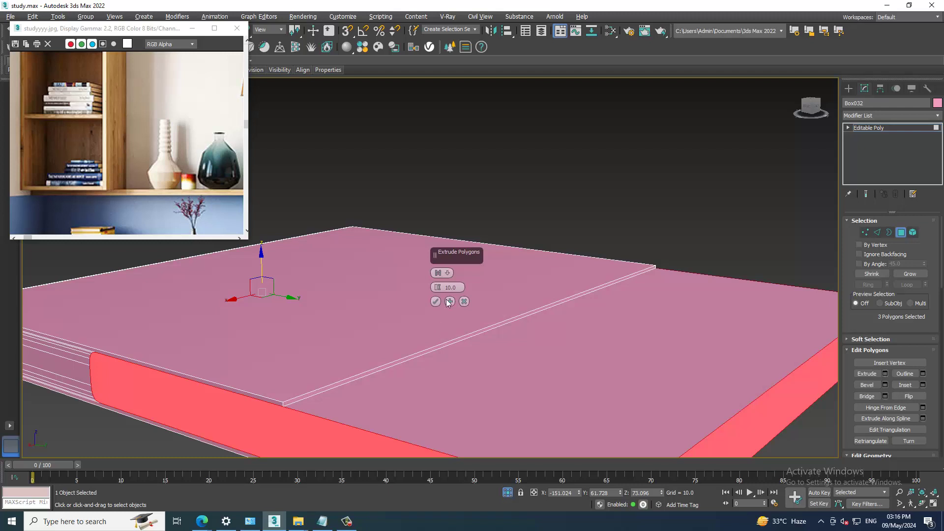
{"action": "left_click", "coordinate": [449, 273]}
{"action": "left_click", "coordinate": [450, 299]}
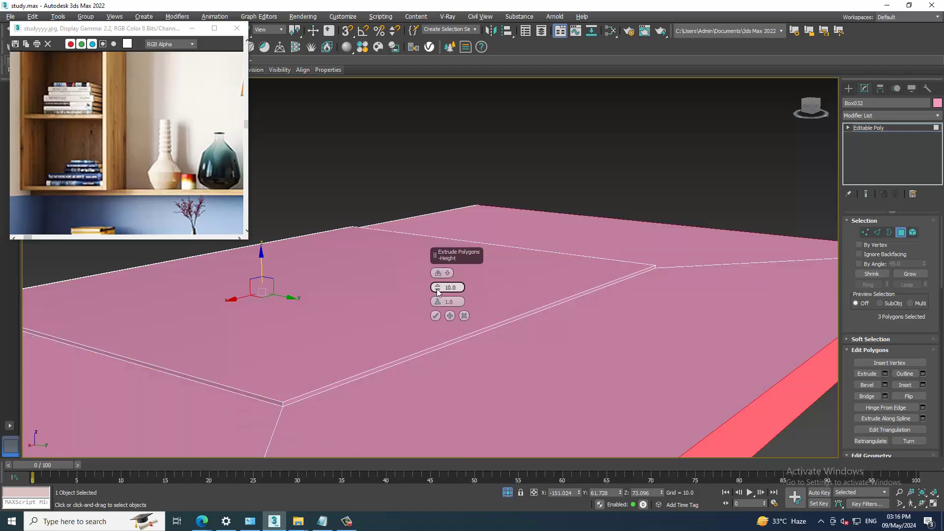
{"action": "left_click_drag", "start_coordinate": [438, 292], "coordinate": [458, 345]}
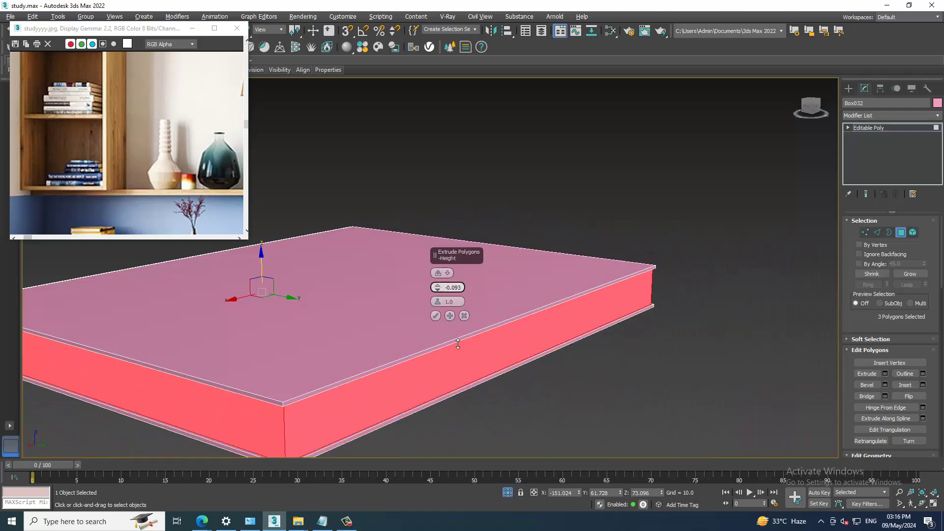
{"action": "left_click_drag", "start_coordinate": [458, 344], "coordinate": [458, 344]}
{"action": "left_click_drag", "start_coordinate": [459, 344], "coordinate": [456, 343]}
{"action": "left_click", "coordinate": [436, 316]}
{"action": "scroll", "coordinate": [435, 319], "scroll_direction": "down", "scroll_amount": 5}
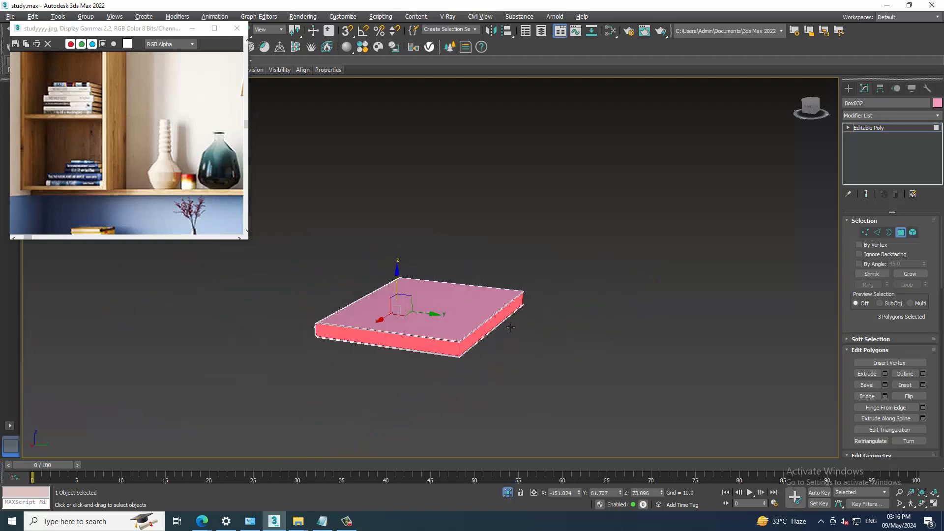
{"action": "left_click", "coordinate": [890, 129]}
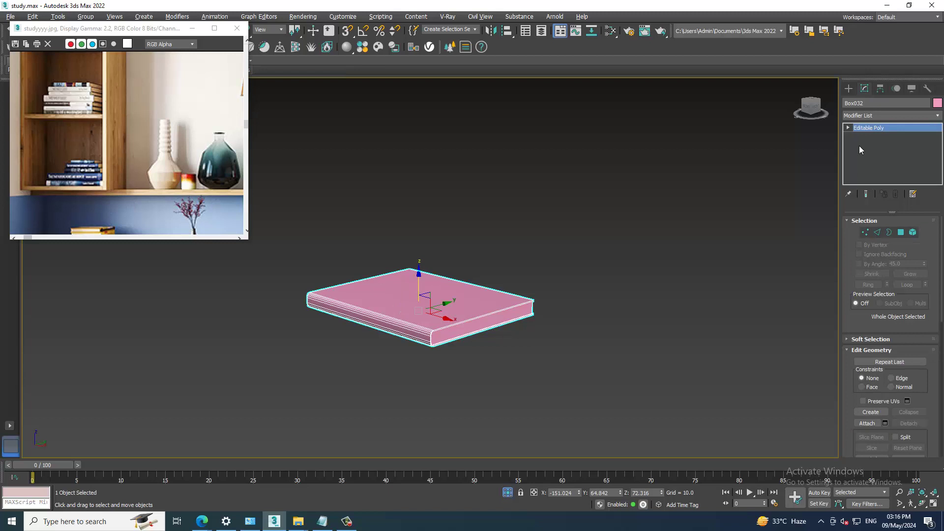
- Unhide the rest of the room geometry
{"action": "right_click", "coordinate": [638, 203]}
{"action": "left_click", "coordinate": [719, 167]}
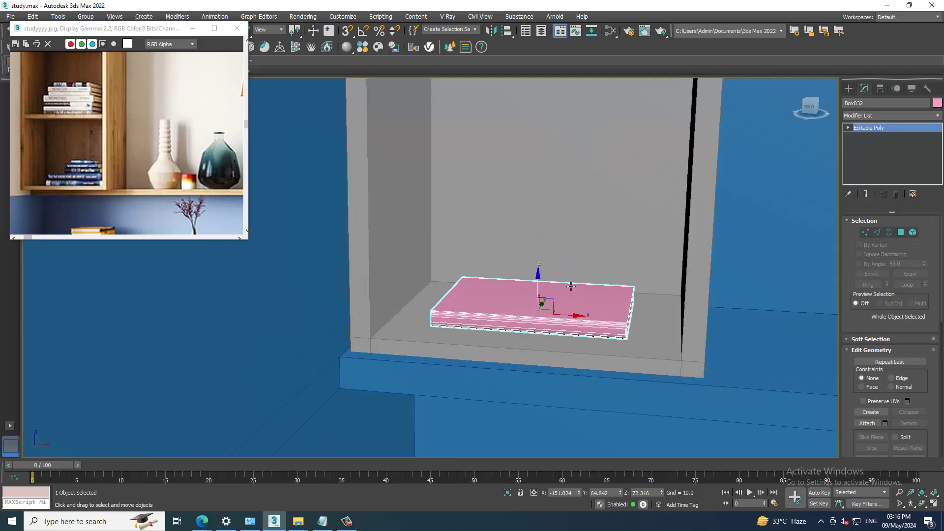
{"action": "scroll", "coordinate": [571, 286], "scroll_direction": "up", "scroll_amount": 3}
- Shift-clone the pink book upward twice to stack two copies on the shelf
{"action": "left_click_drag", "start_coordinate": [532, 303], "coordinate": [532, 284], "text": "shift"}
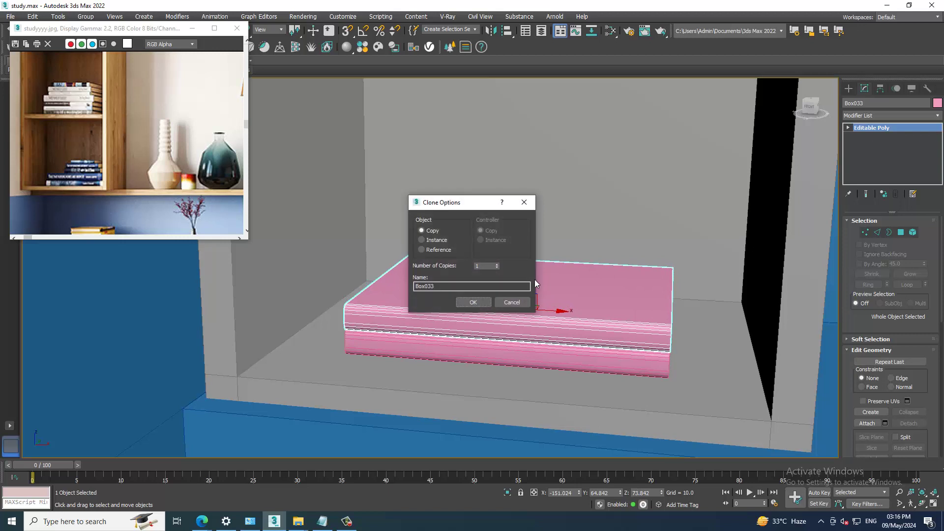
{"action": "left_click", "coordinate": [473, 302]}
{"action": "middle_click_drag", "start_coordinate": [489, 301], "coordinate": [518, 298], "text": "alt"}
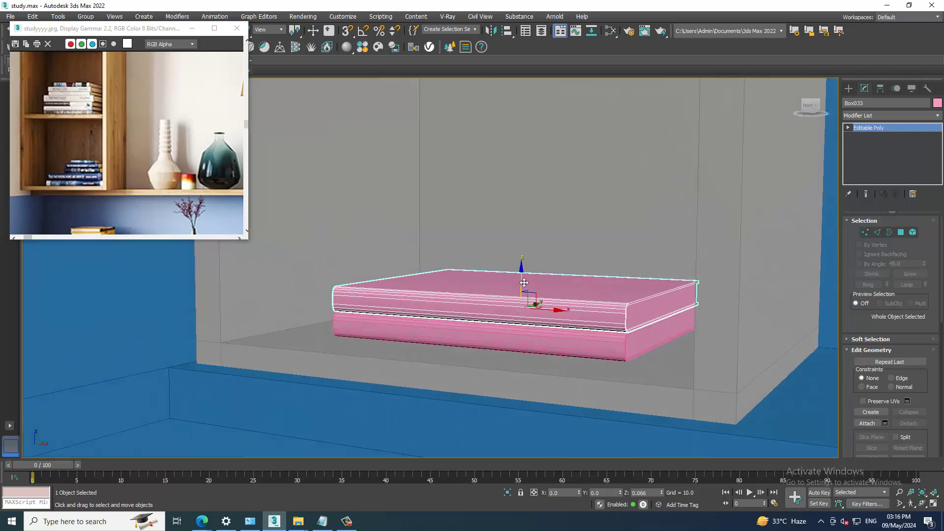
{"action": "left_click_drag", "start_coordinate": [527, 285], "coordinate": [520, 283]}
{"action": "middle_click_drag", "start_coordinate": [519, 284], "coordinate": [542, 348], "text": "alt"}
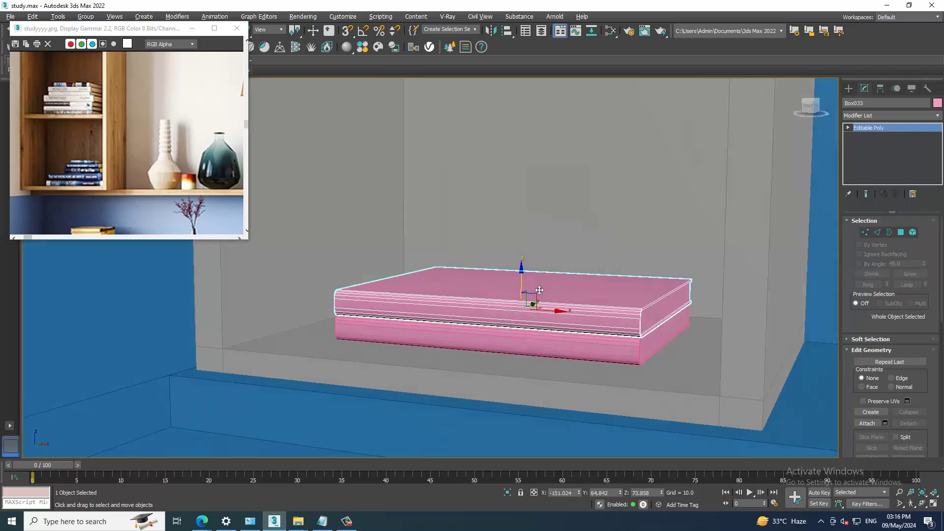
{"action": "left_click_drag", "start_coordinate": [536, 307], "coordinate": [547, 322], "text": "shift"}
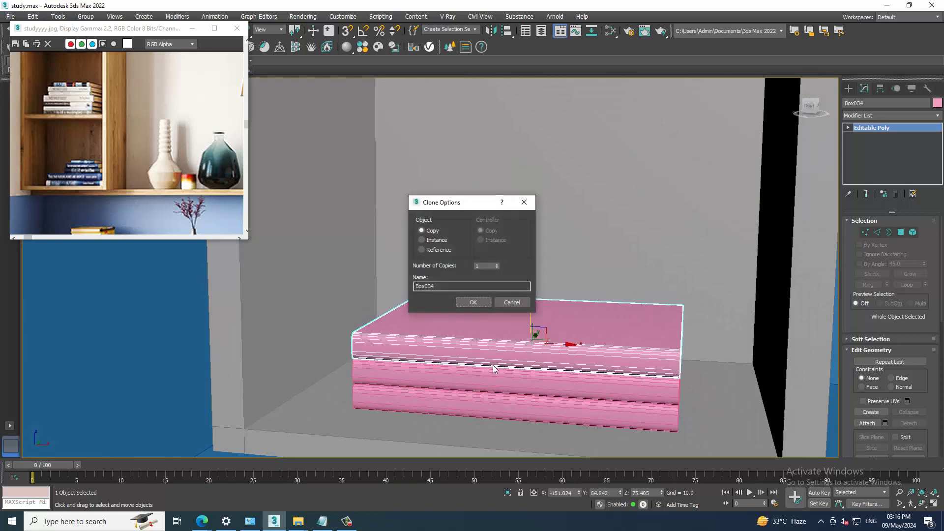
{"action": "left_click", "coordinate": [472, 303]}
- In Vertex mode, narrow the top book and shorten its depth, then Shift-drag a copy upward
{"action": "middle_click_drag", "start_coordinate": [456, 301], "coordinate": [406, 264], "text": "alt"}
{"action": "key", "text": "1"}
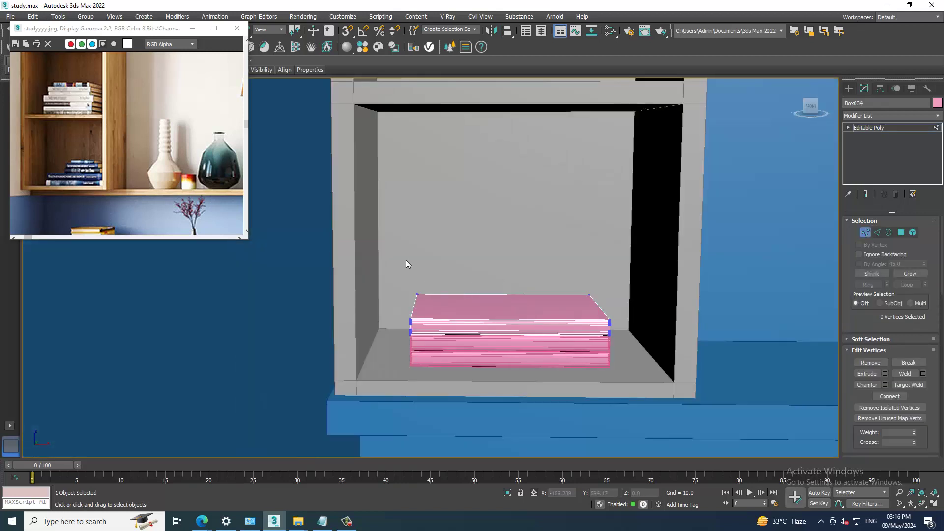
{"action": "mouse_move", "coordinate": [461, 409]}
{"action": "left_mouse_down"}
{"action": "mouse_move", "coordinate": [427, 346]}
{"action": "mouse_move", "coordinate": [514, 325]}
{"action": "left_mouse_up"}
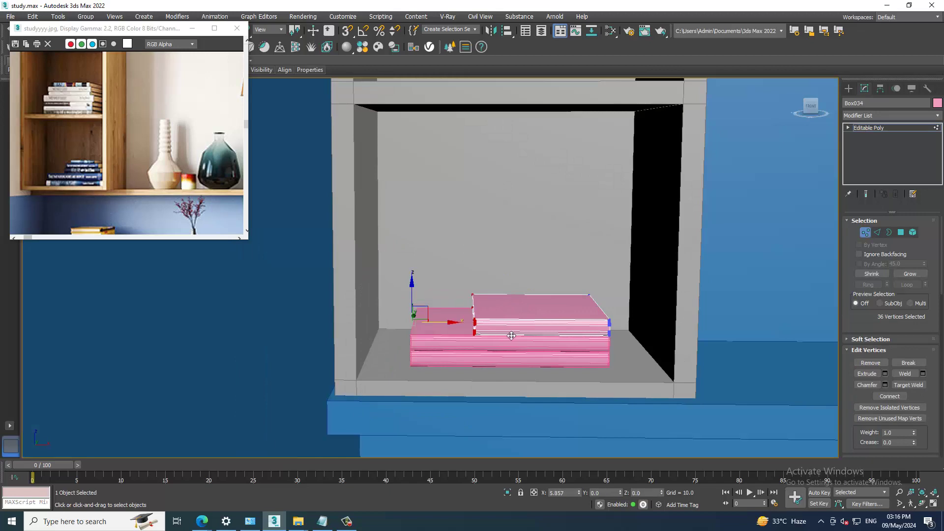
{"action": "middle_click_drag", "start_coordinate": [640, 370], "coordinate": [603, 388], "text": "alt"}
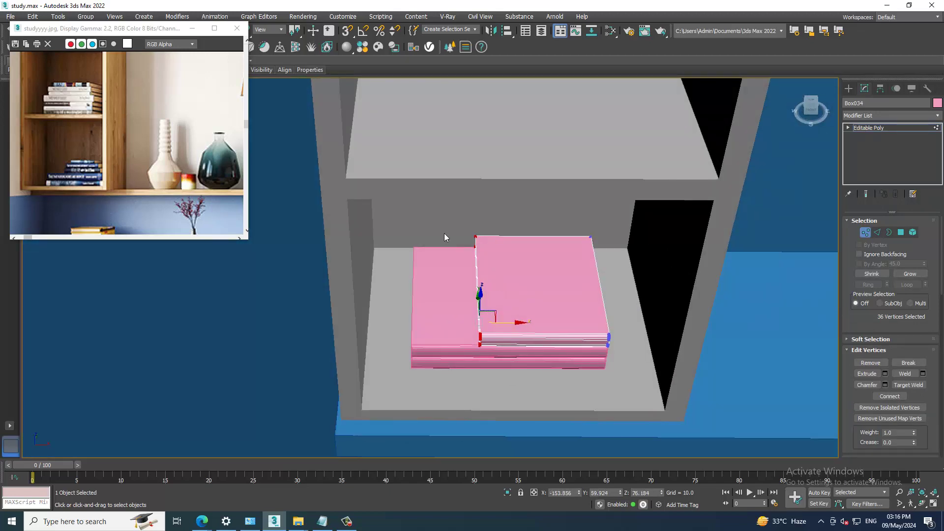
{"action": "scroll", "coordinate": [548, 229], "scroll_direction": "up", "scroll_amount": 5}
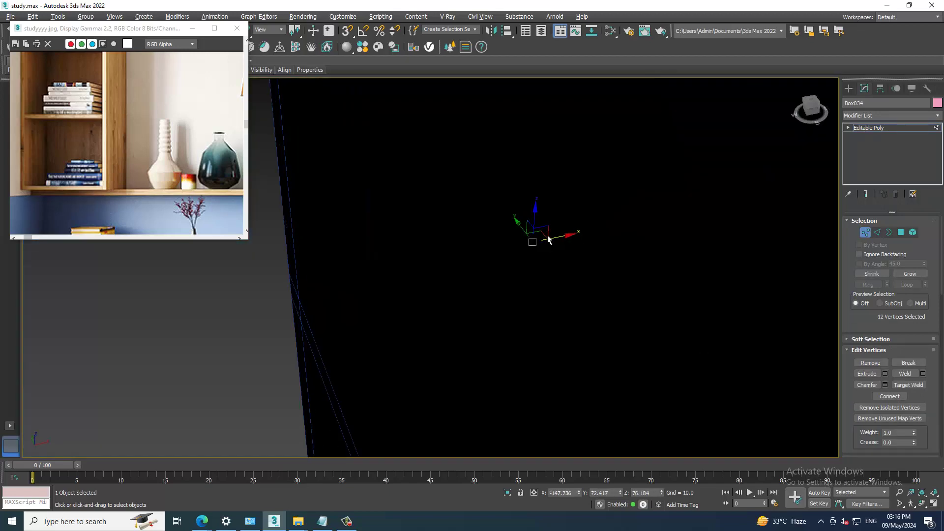
{"action": "scroll", "coordinate": [511, 231], "scroll_direction": "down", "scroll_amount": 2}
{"action": "scroll", "coordinate": [516, 229], "scroll_direction": "down", "scroll_amount": 3}
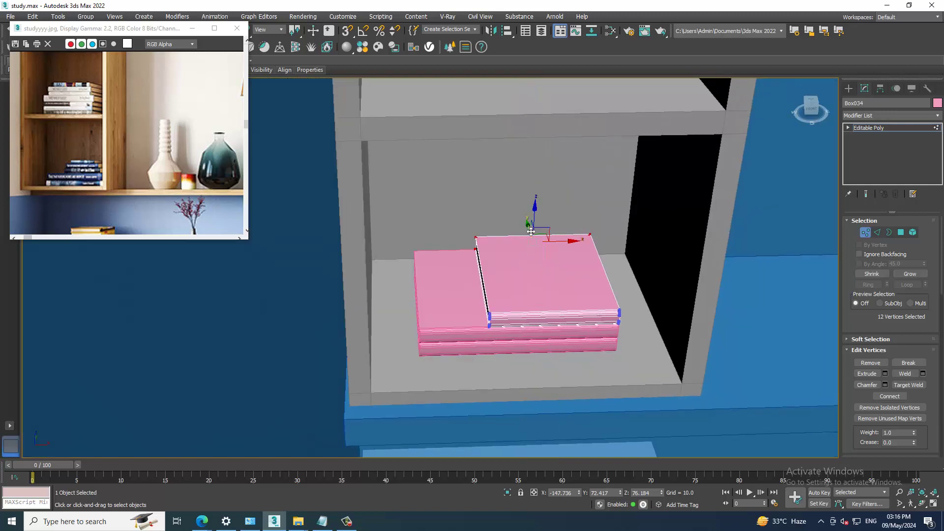
{"action": "left_click_drag", "start_coordinate": [531, 231], "coordinate": [533, 243]}
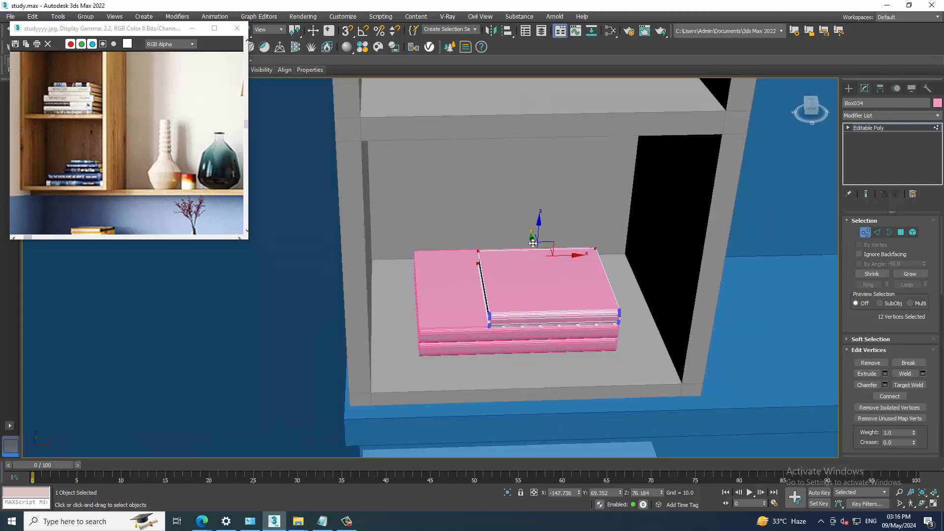
{"action": "left_click", "coordinate": [887, 128]}
{"action": "middle_click_drag", "start_coordinate": [497, 275], "coordinate": [537, 340], "text": "alt"}
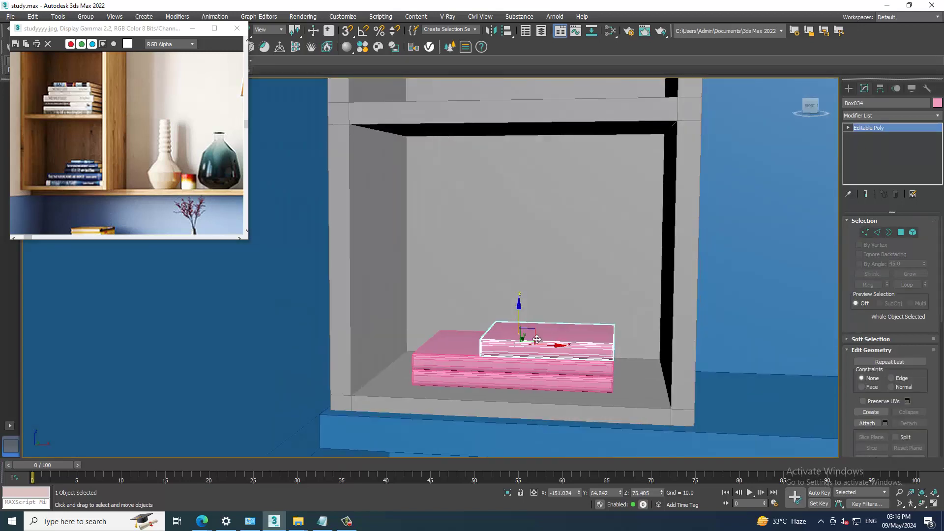
{"action": "left_click_drag", "start_coordinate": [529, 314], "coordinate": [536, 300], "text": "shift"}
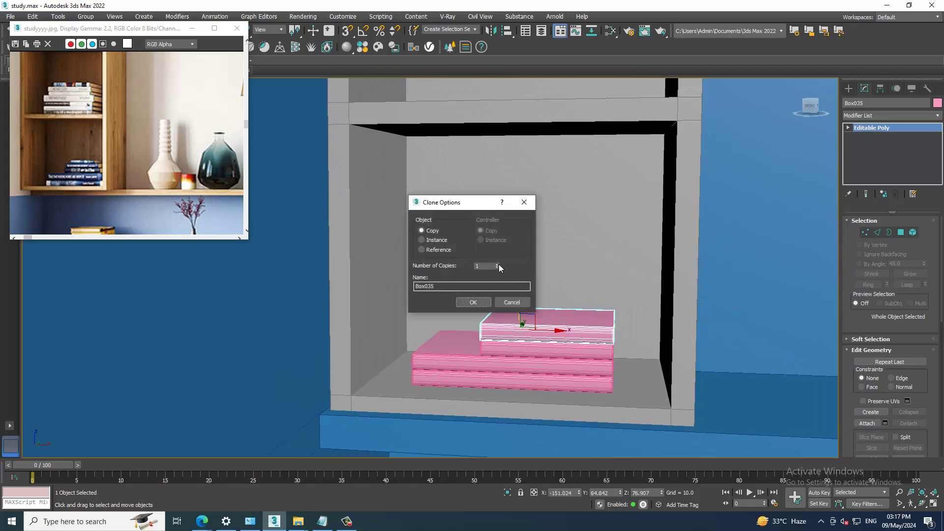
- Create 4 stacked copies of the narrow pink book, then pan and zoom around the stack
{"action": "left_click", "coordinate": [473, 302]}
{"action": "scroll", "coordinate": [541, 305], "scroll_direction": "down", "scroll_amount": 3}
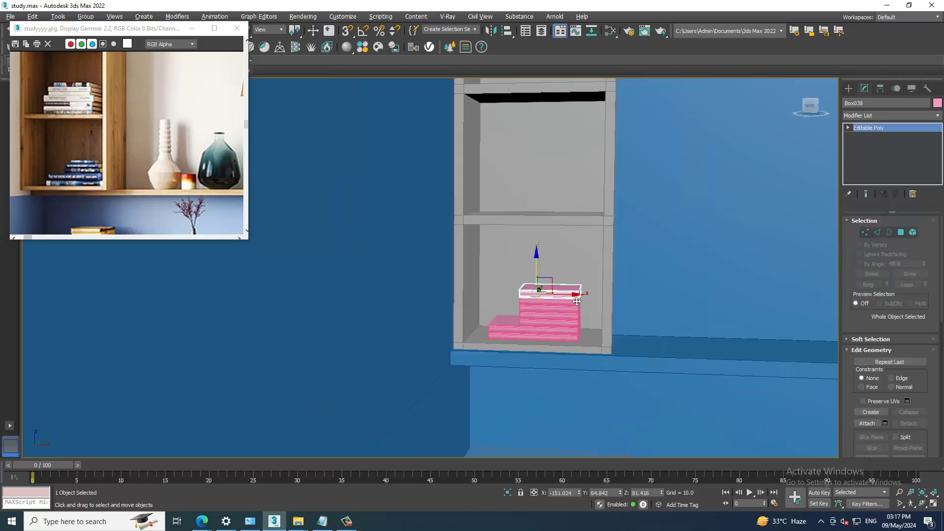
{"action": "scroll", "coordinate": [565, 300], "scroll_direction": "up", "scroll_amount": 4}
{"action": "middle_click_drag", "start_coordinate": [576, 298], "coordinate": [574, 298]}
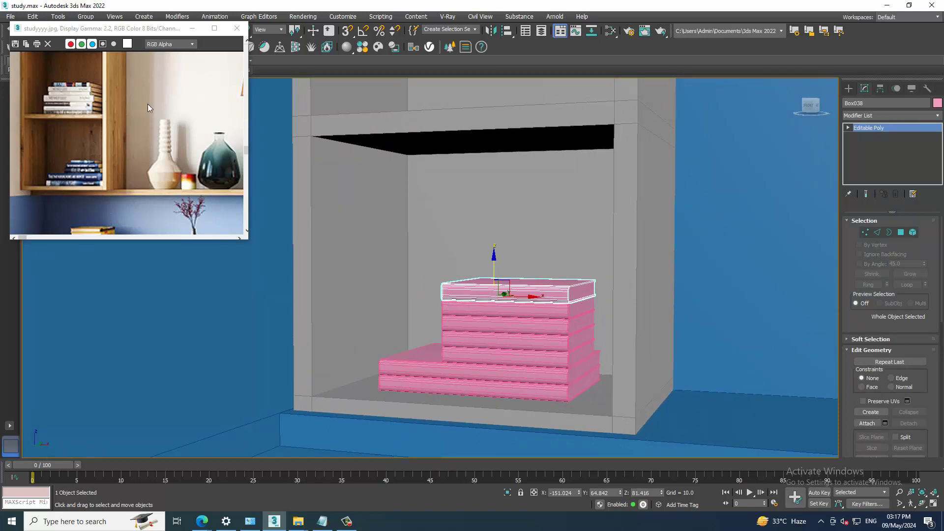
{"action": "scroll", "coordinate": [148, 108], "scroll_direction": "down", "scroll_amount": 2}
{"action": "scroll", "coordinate": [180, 189], "scroll_direction": "down", "scroll_amount": 1}
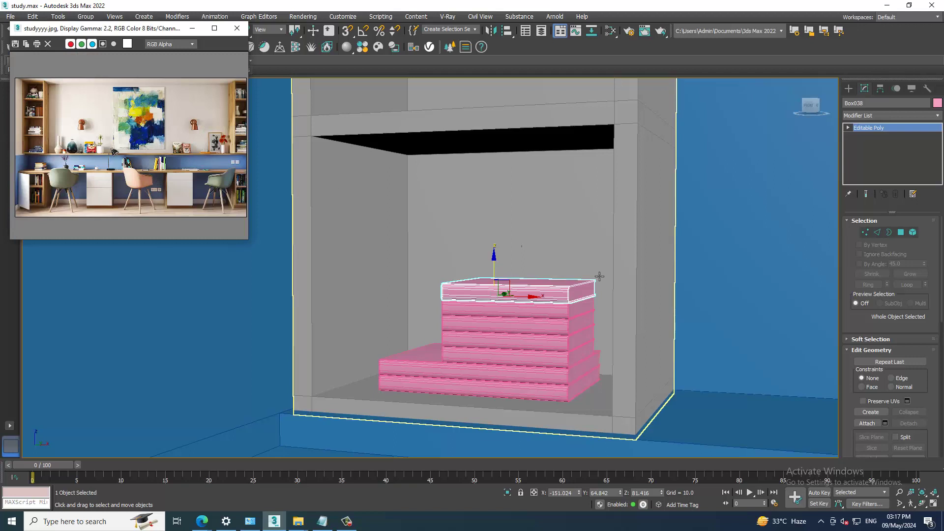
{"action": "middle_click_drag", "start_coordinate": [541, 216], "coordinate": [526, 345]}
{"action": "scroll", "coordinate": [536, 290], "scroll_direction": "down", "scroll_amount": 3}
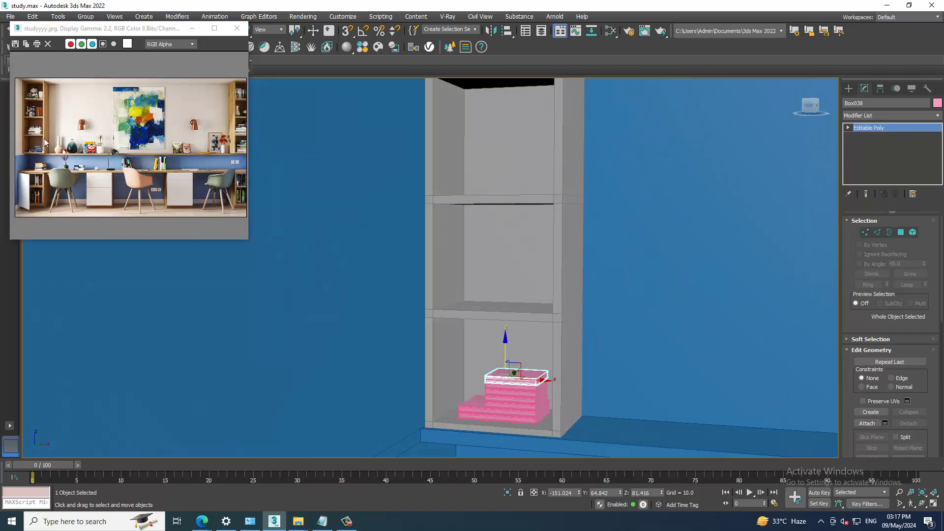
{"action": "scroll", "coordinate": [57, 105], "scroll_direction": "up", "scroll_amount": 2}
{"action": "scroll", "coordinate": [83, 160], "scroll_direction": "up", "scroll_amount": 1}
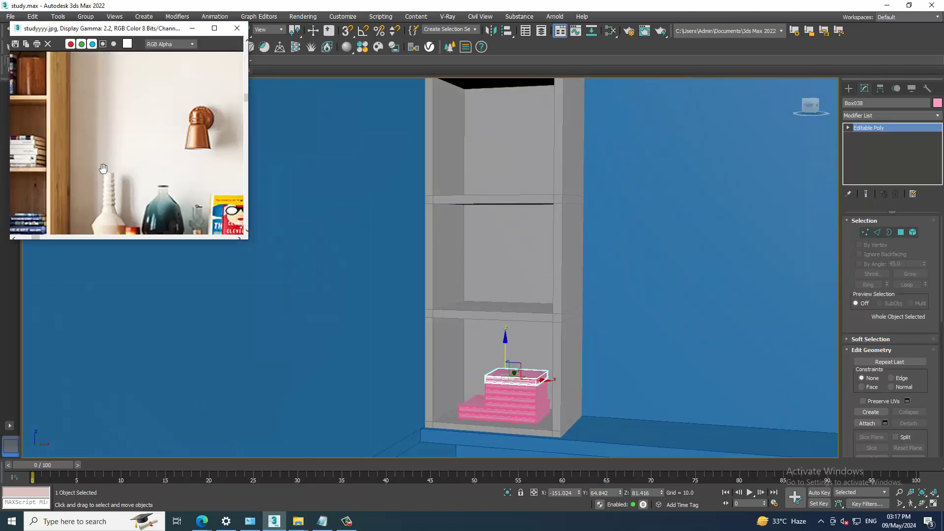
{"action": "scroll", "coordinate": [175, 169], "scroll_direction": "down", "scroll_amount": 2}
{"action": "scroll", "coordinate": [152, 183], "scroll_direction": "up", "scroll_amount": 2}
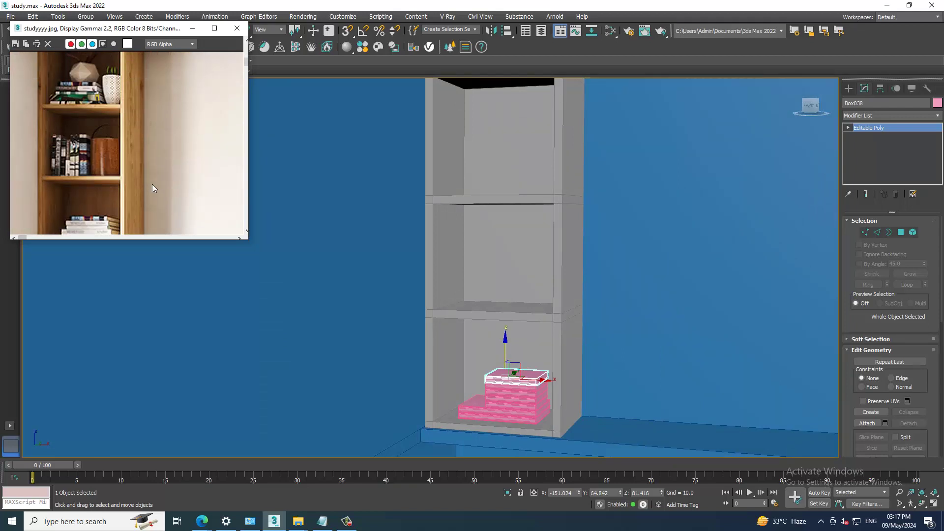
{"action": "scroll", "coordinate": [580, 386], "scroll_direction": "down", "scroll_amount": 2}
{"action": "scroll", "coordinate": [559, 339], "scroll_direction": "down", "scroll_amount": 4}
- Select the eight pink books on the right shelf
{"action": "middle_click_drag", "start_coordinate": [558, 342], "coordinate": [691, 354]}
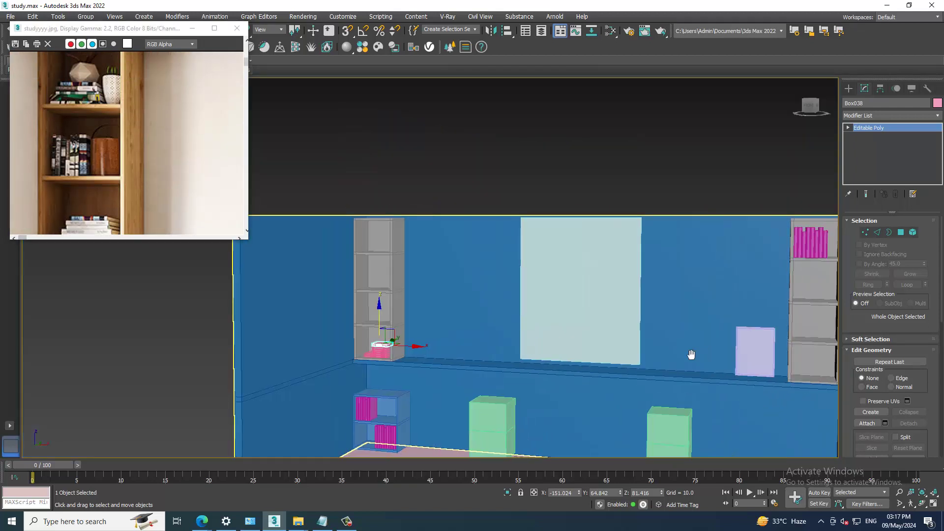
{"action": "scroll", "coordinate": [691, 354], "scroll_direction": "up", "scroll_amount": 3}
{"action": "scroll", "coordinate": [633, 272], "scroll_direction": "up", "scroll_amount": 4}
{"action": "left_click", "coordinate": [642, 265]}
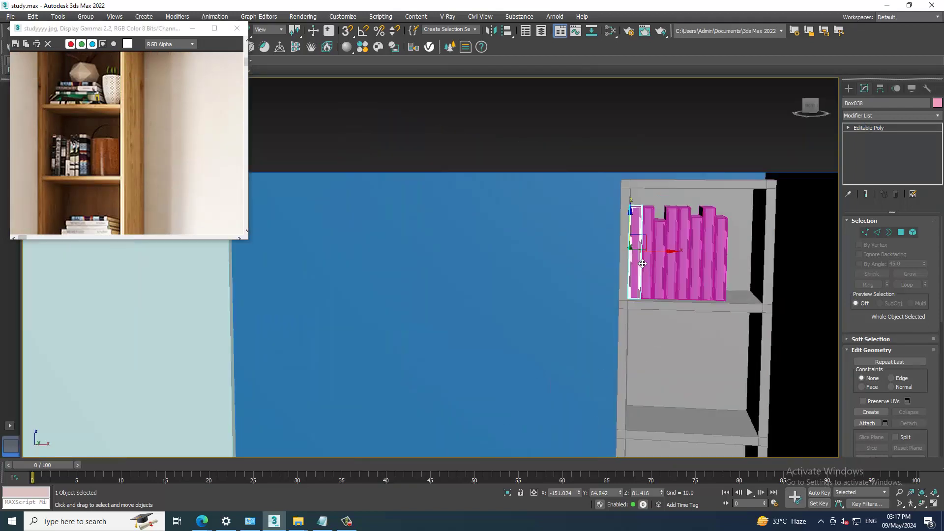
{"action": "left_click", "coordinate": [648, 266], "text": "ctrl"}
{"action": "left_click", "coordinate": [683, 270], "text": "ctrl"}
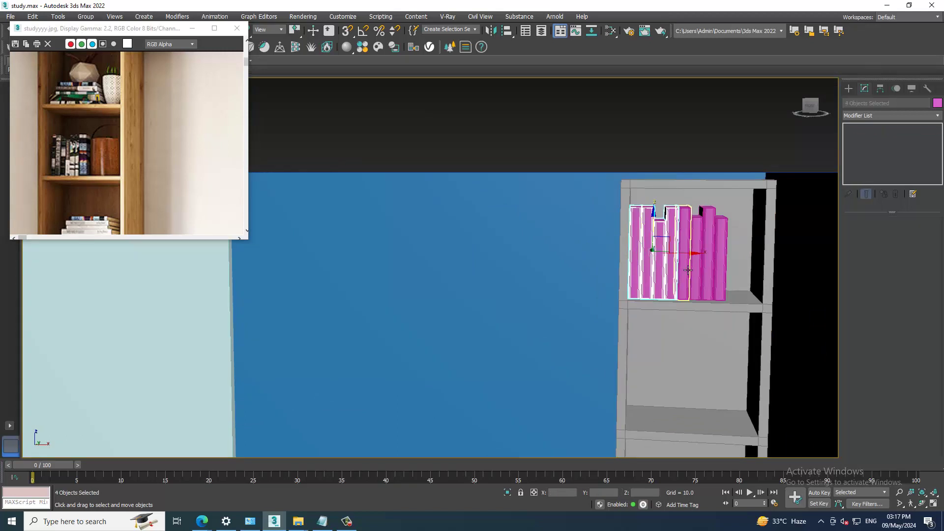
{"action": "left_click", "coordinate": [708, 273], "text": "ctrl"}
{"action": "scroll", "coordinate": [726, 279], "scroll_direction": "down", "scroll_amount": 2}
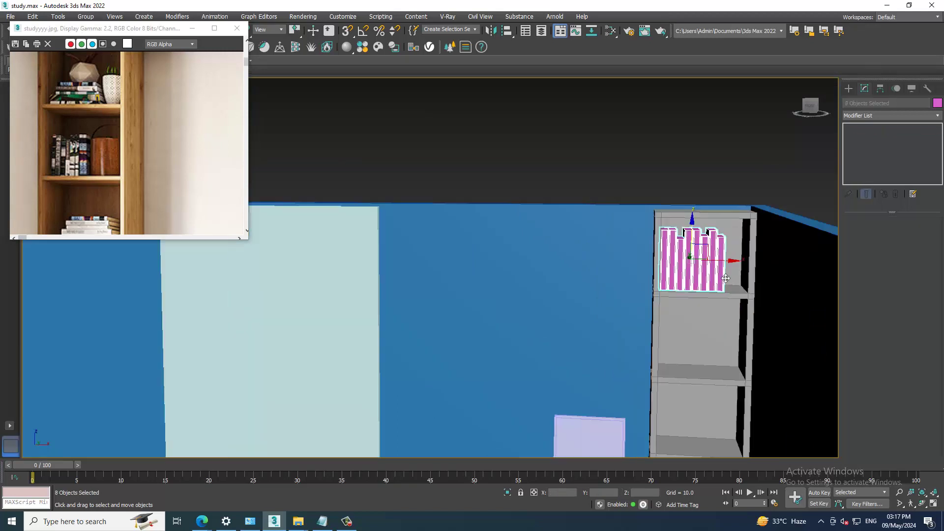
{"action": "scroll", "coordinate": [725, 278], "scroll_direction": "down", "scroll_amount": 3}
{"action": "scroll", "coordinate": [775, 265], "scroll_direction": "down", "scroll_amount": 3}
- Copy the eight books into the left bookshelf's top compartment
{"action": "left_click_drag", "start_coordinate": [797, 277], "coordinate": [539, 298], "text": "shift"}
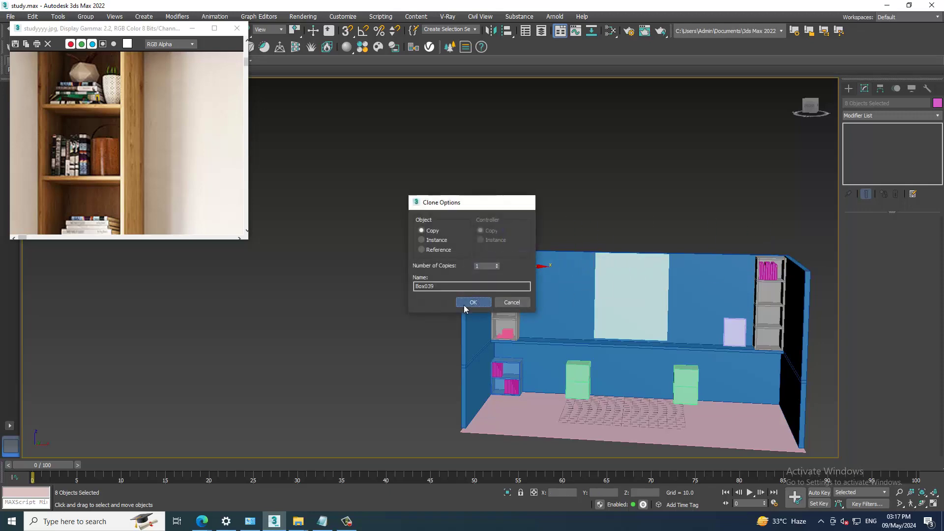
{"action": "left_click", "coordinate": [464, 305]}
{"action": "key", "text": "z"}
{"action": "scroll", "coordinate": [481, 302], "scroll_direction": "down", "scroll_amount": 3}
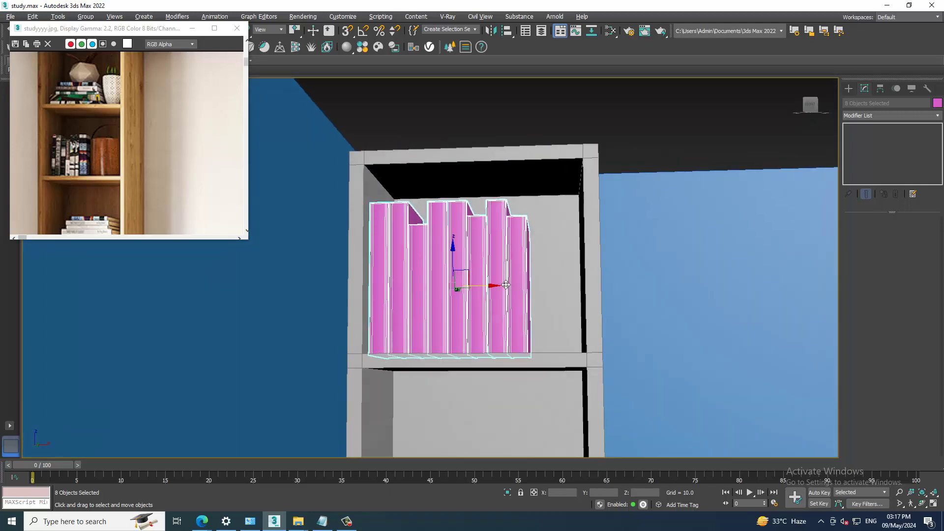
{"action": "middle_click_drag", "start_coordinate": [506, 285], "coordinate": [477, 300], "text": "alt"}
{"action": "left_click_drag", "start_coordinate": [451, 263], "coordinate": [451, 265]}
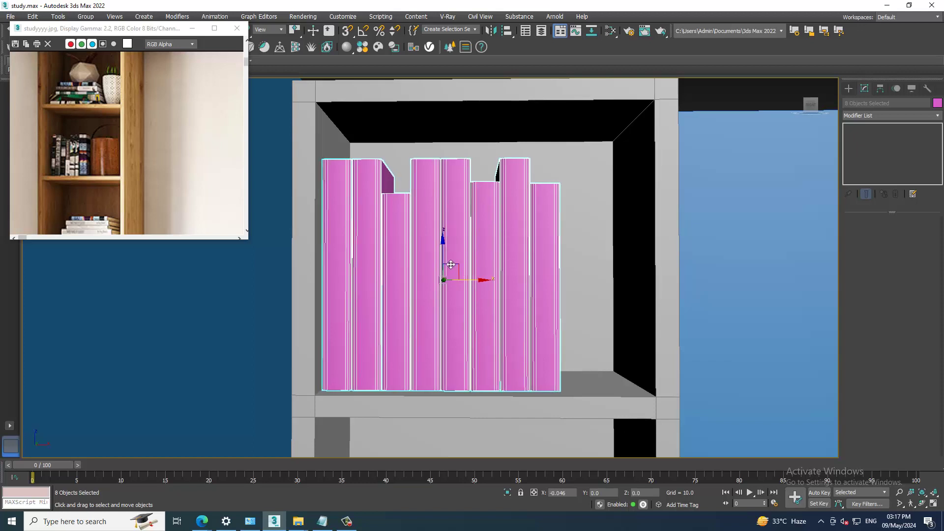
- Copy the books down into the compartment below
{"action": "scroll", "coordinate": [451, 265], "scroll_direction": "down", "scroll_amount": 3}
{"action": "scroll", "coordinate": [451, 265], "scroll_direction": "down", "scroll_amount": 2}
{"action": "middle_click_drag", "start_coordinate": [449, 256], "coordinate": [447, 219], "text": "alt"}
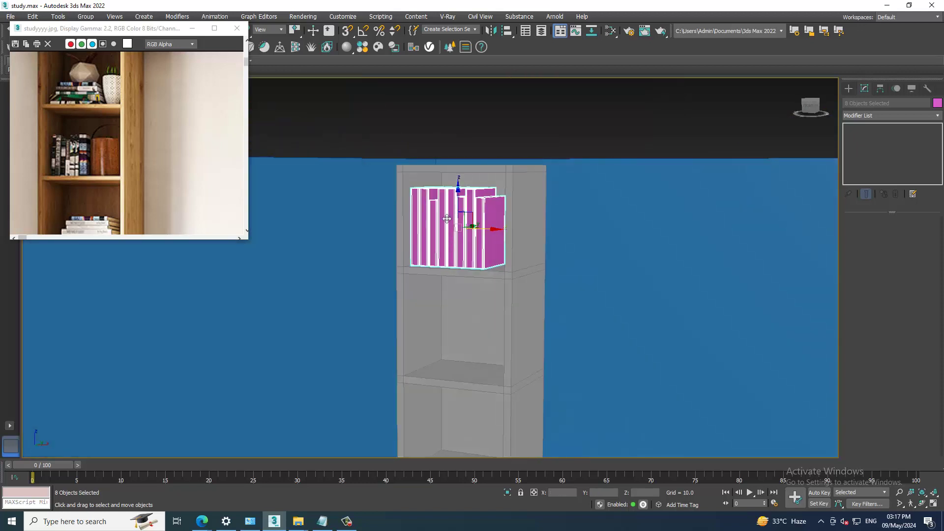
{"action": "left_click_drag", "start_coordinate": [463, 204], "coordinate": [478, 313], "text": "shift"}
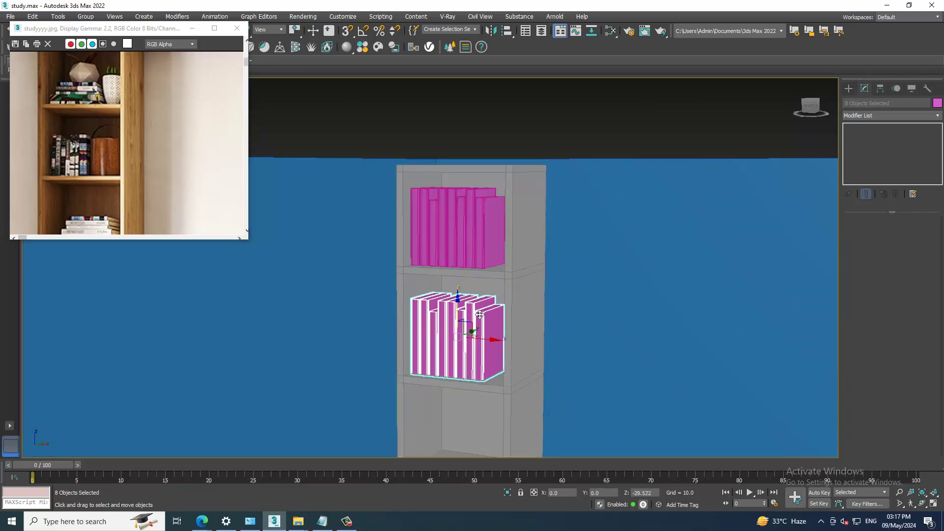
{"action": "left_click", "coordinate": [473, 303]}
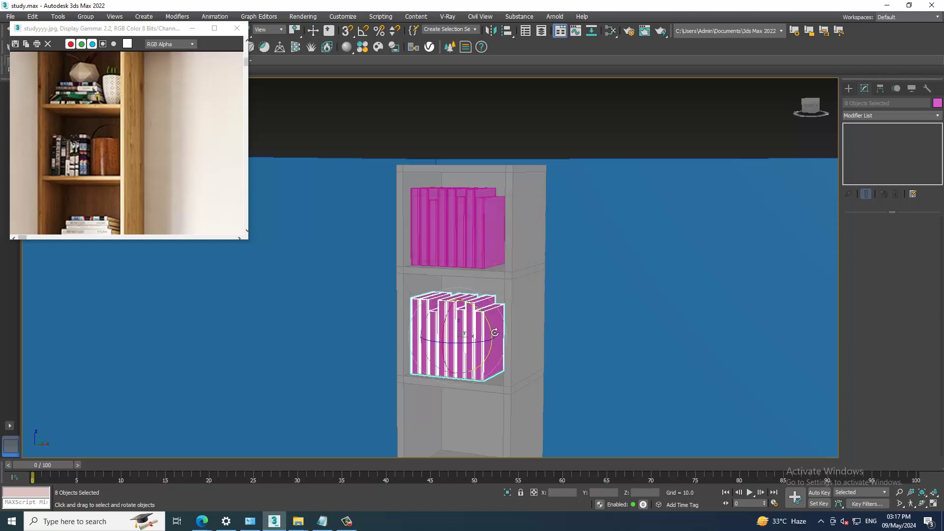
- Rotate the lower book group 90° with angle snap so the books lie flat
{"action": "key", "text": "e"}
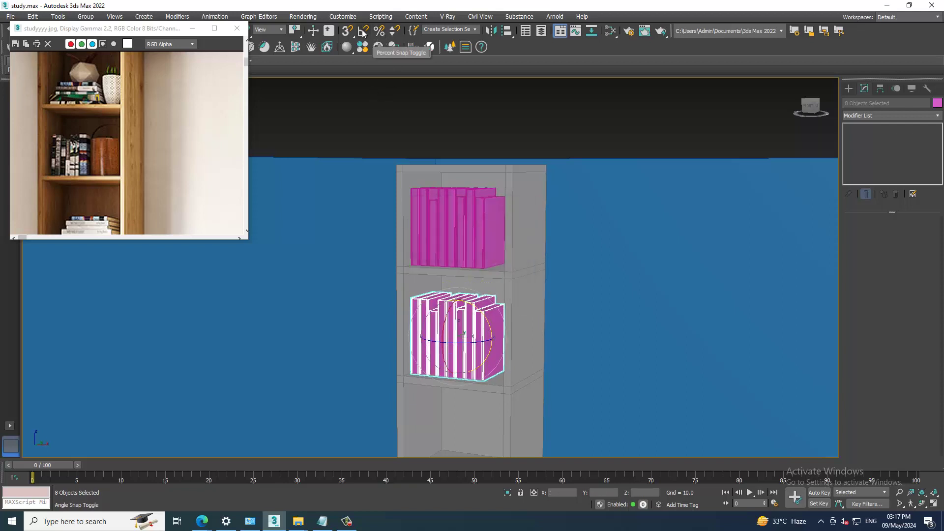
{"action": "left_click", "coordinate": [363, 30]}
{"action": "right_click", "coordinate": [363, 31]}
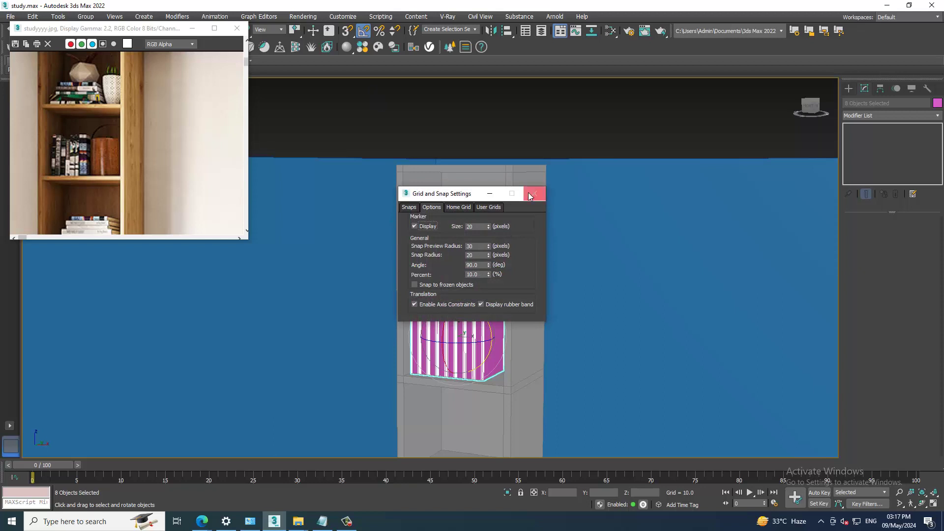
{"action": "left_click", "coordinate": [533, 193]}
{"action": "left_click_drag", "start_coordinate": [485, 320], "coordinate": [481, 317]}
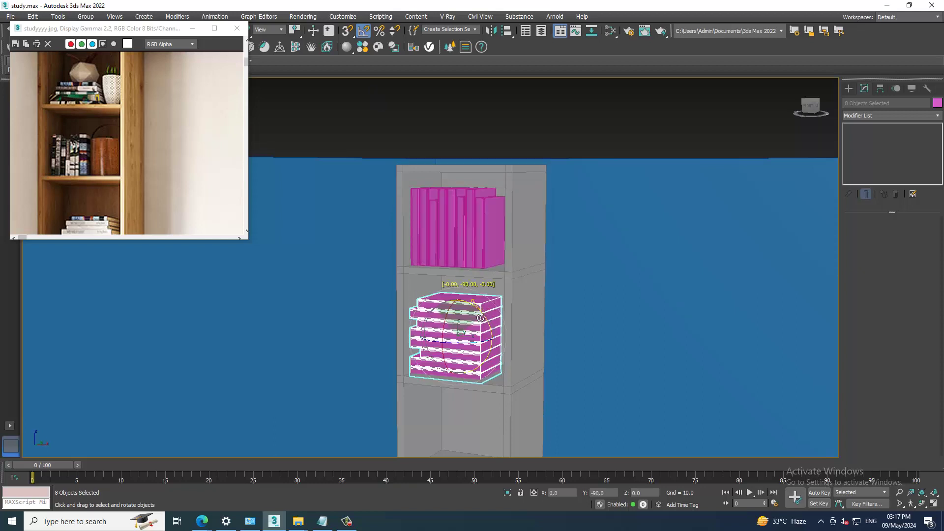
- Slide flat books Box052 and Box049 left along X to stagger the stack
{"action": "key", "text": "w"}
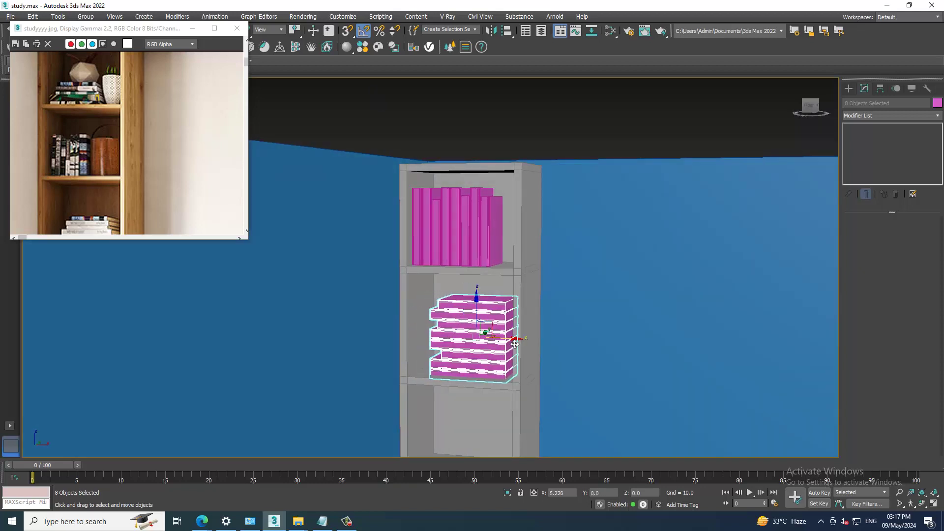
{"action": "left_click", "coordinate": [514, 344]}
{"action": "middle_click_drag", "start_coordinate": [514, 344], "coordinate": [495, 315], "text": "alt"}
{"action": "scroll", "coordinate": [496, 315], "scroll_direction": "up", "scroll_amount": 3}
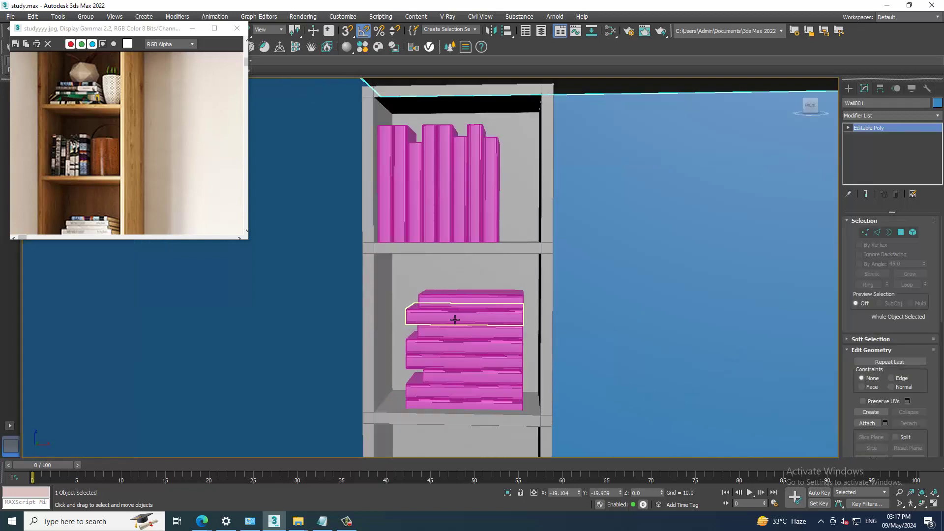
{"action": "left_click", "coordinate": [490, 311]}
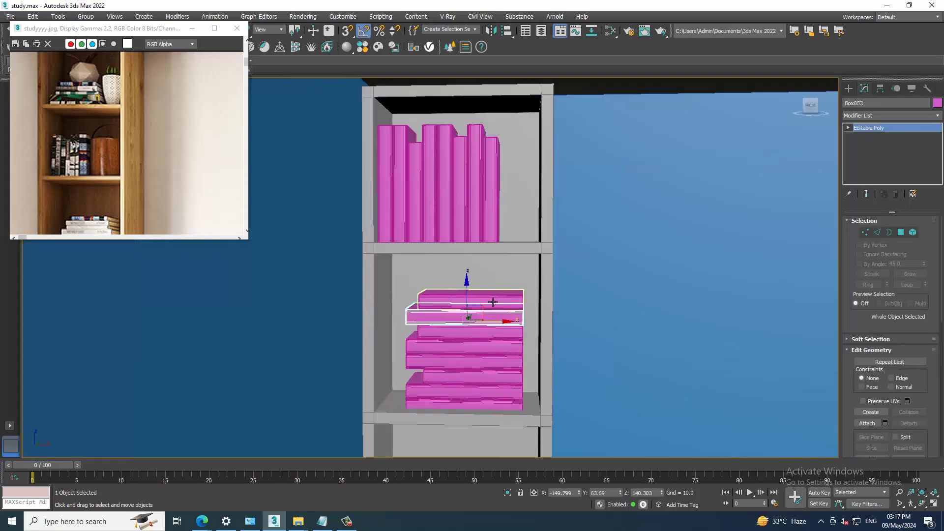
{"action": "left_click", "coordinate": [490, 334]}
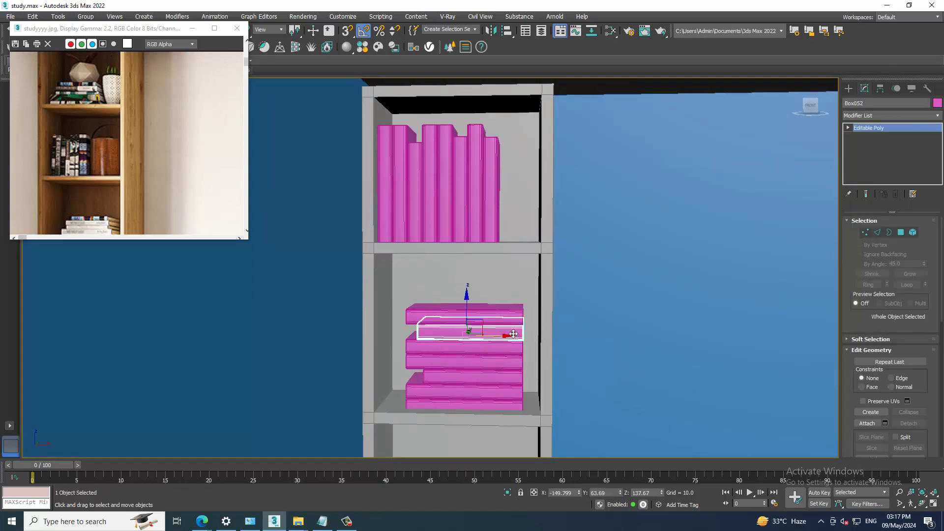
{"action": "left_click_drag", "start_coordinate": [502, 342], "coordinate": [489, 342]}
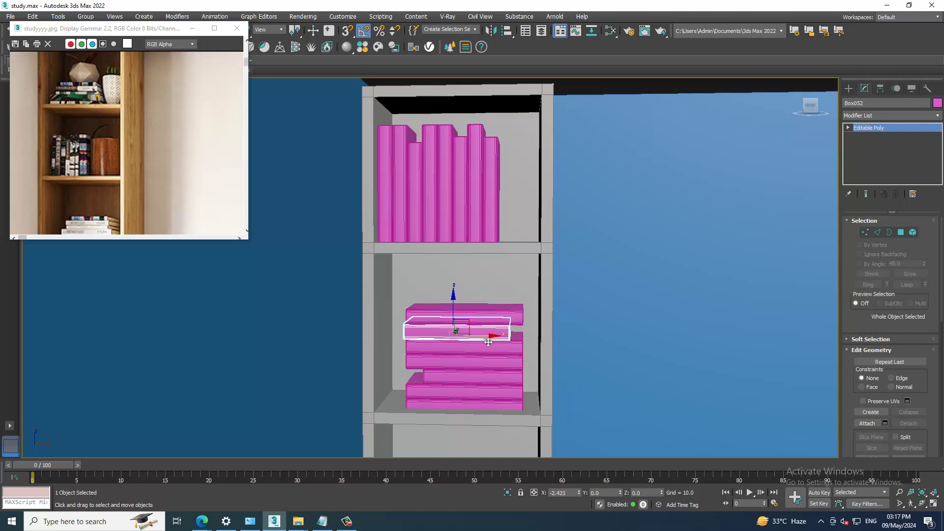
{"action": "left_click", "coordinate": [489, 380]}
{"action": "left_click_drag", "start_coordinate": [492, 384], "coordinate": [488, 373]}
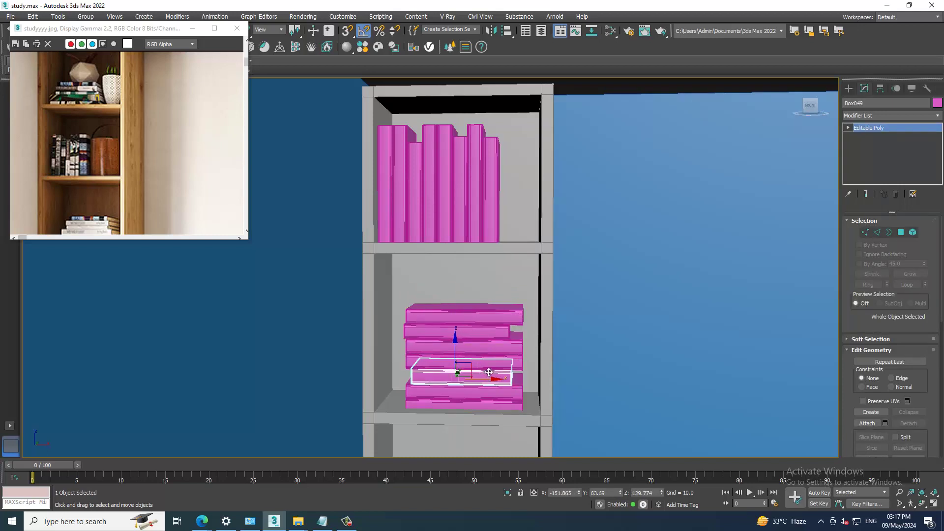
{"action": "left_click_drag", "start_coordinate": [480, 338], "coordinate": [472, 383]}
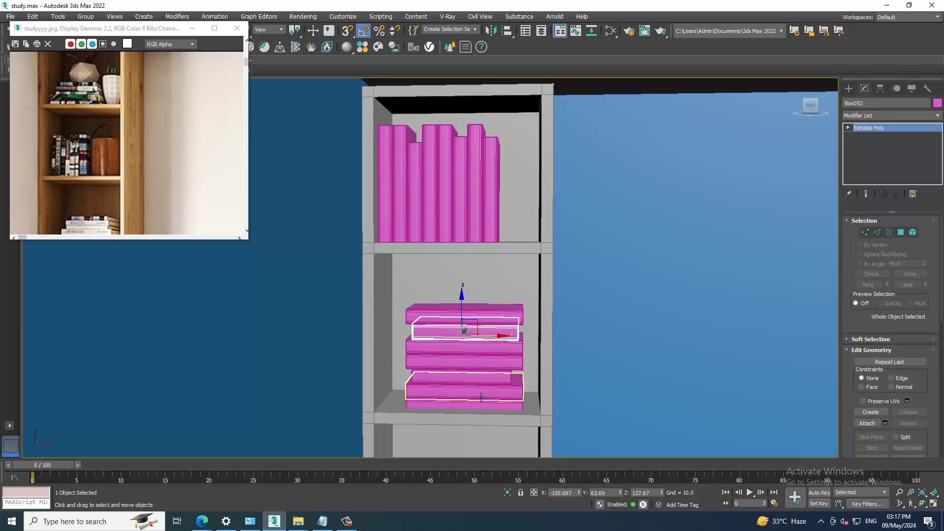
- Navigate to the low shelf at the back wall's left end and select it
{"action": "scroll", "coordinate": [479, 387], "scroll_direction": "down", "scroll_amount": 5}
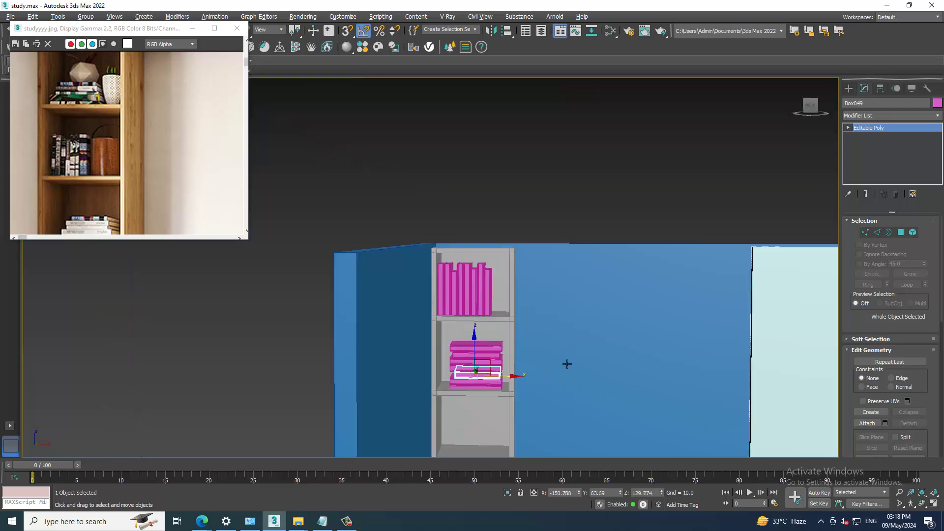
{"action": "mouse_move", "coordinate": [565, 362]}
{"action": "middle_mouse_down", "text": "alt"}
{"action": "mouse_move", "coordinate": [544, 365]}
{"action": "mouse_move", "coordinate": [531, 295]}
{"action": "middle_mouse_up", "text": "alt"}
{"action": "scroll", "coordinate": [531, 295], "scroll_direction": "up", "scroll_amount": 5}
{"action": "scroll", "coordinate": [470, 287], "scroll_direction": "down", "scroll_amount": 2}
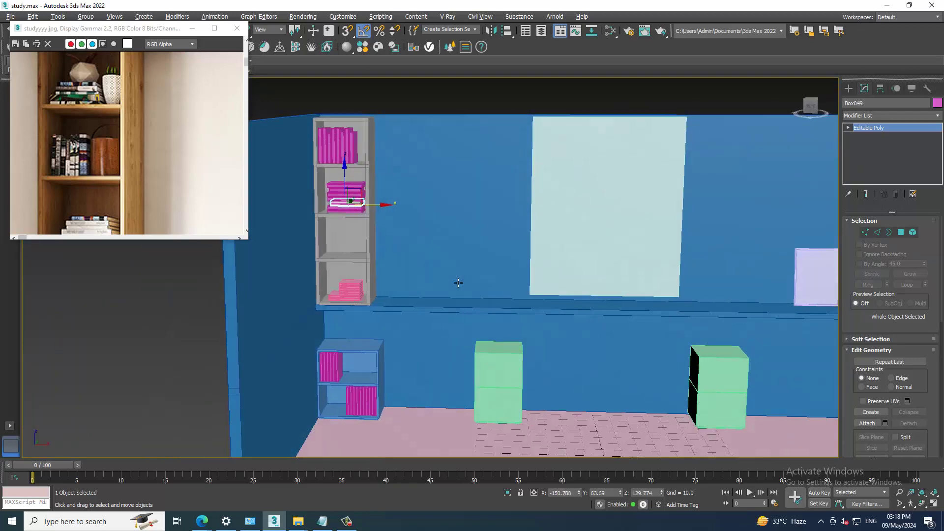
{"action": "scroll", "coordinate": [152, 156], "scroll_direction": "down", "scroll_amount": 2}
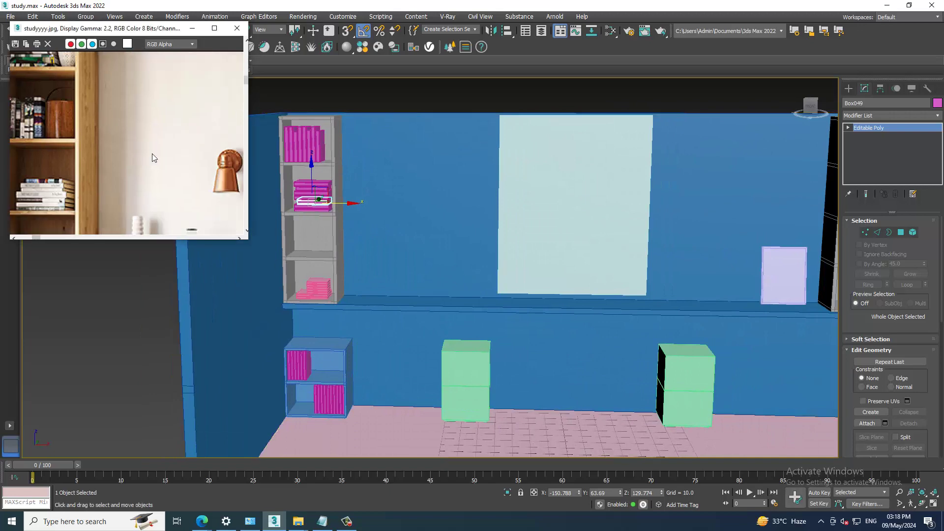
{"action": "scroll", "coordinate": [155, 179], "scroll_direction": "down", "scroll_amount": 2}
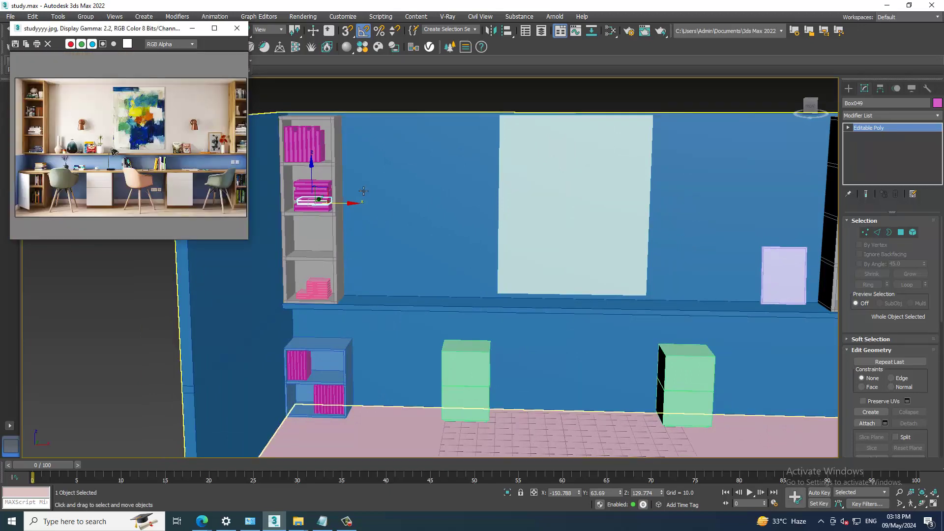
{"action": "mouse_move", "coordinate": [697, 371]}
{"action": "middle_mouse_down"}
{"action": "mouse_move", "coordinate": [654, 344]}
{"action": "mouse_move", "coordinate": [663, 346]}
{"action": "middle_mouse_up"}
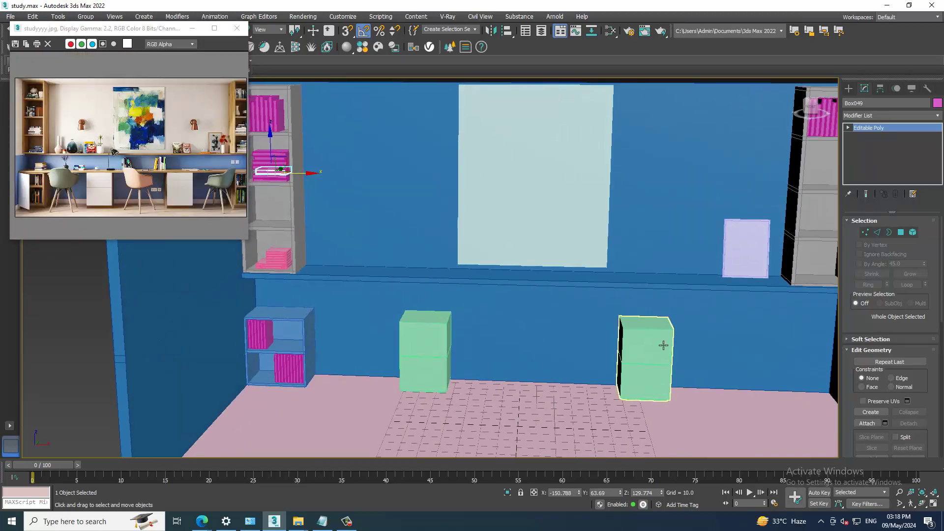
{"action": "middle_click_drag", "start_coordinate": [448, 331], "coordinate": [482, 325]}
{"action": "scroll", "coordinate": [304, 311], "scroll_direction": "up", "scroll_amount": 5}
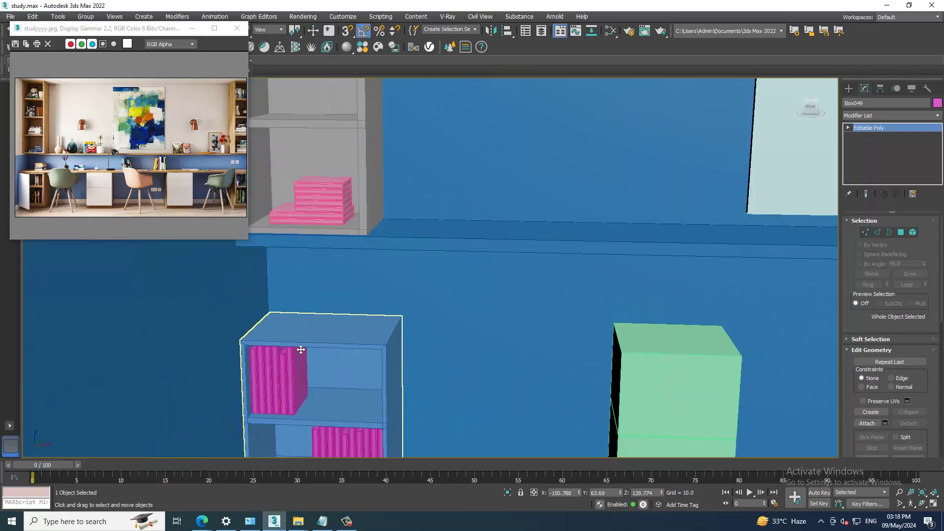
{"action": "left_click", "coordinate": [287, 366], "text": "ctrl"}
{"action": "scroll", "coordinate": [289, 357], "scroll_direction": "down", "scroll_amount": 5}
{"action": "middle_click_drag", "start_coordinate": [290, 357], "coordinate": [408, 325], "text": "alt"}
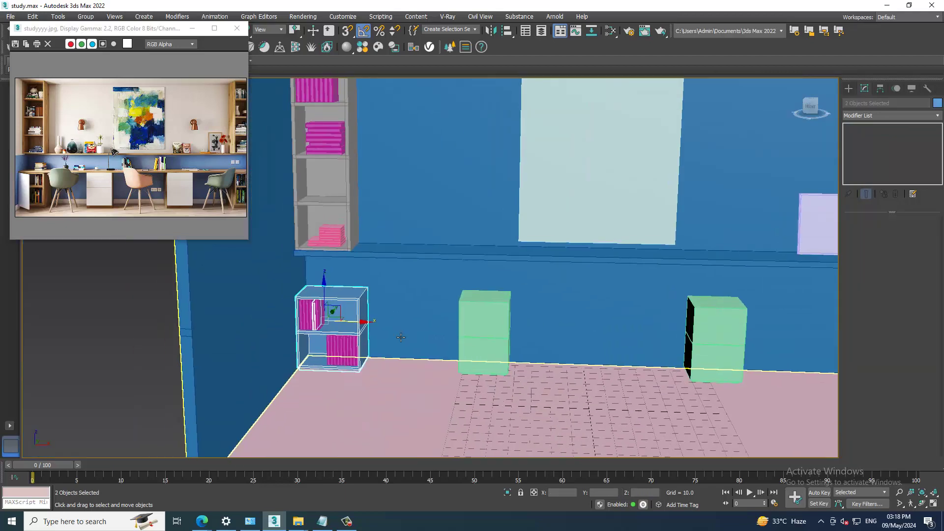
- In wireframe, box-select the low shelf and its books, excluding walls and floor
{"action": "key", "text": "F3"}
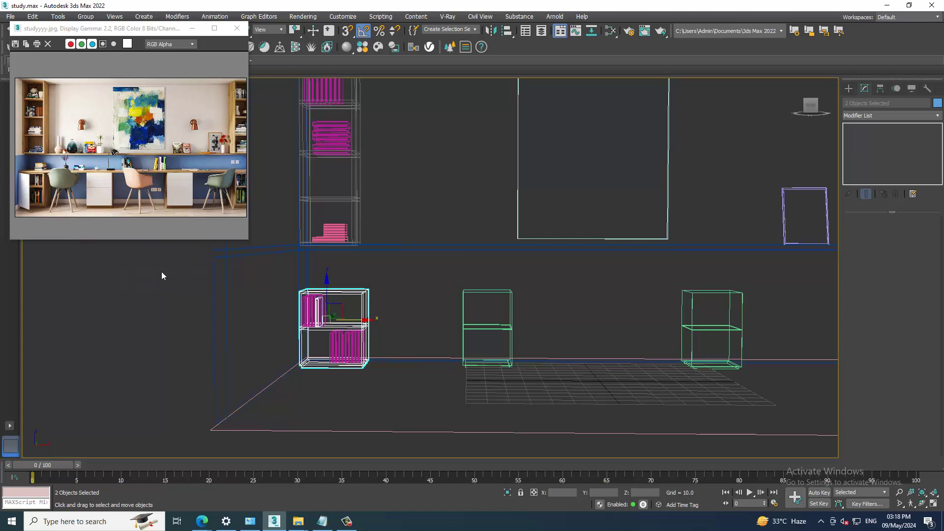
{"action": "left_click", "coordinate": [426, 447]}
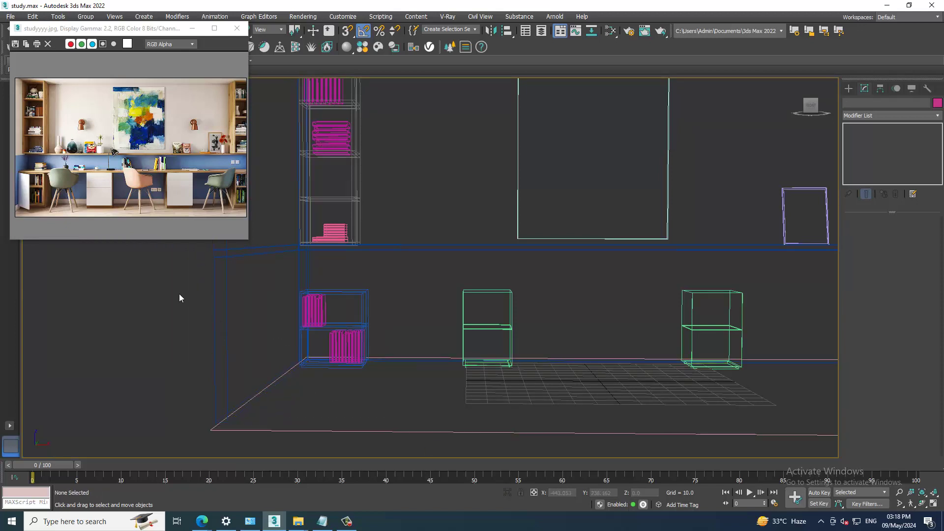
{"action": "left_click_drag", "start_coordinate": [179, 294], "coordinate": [431, 398]}
{"action": "left_click_drag", "start_coordinate": [568, 248], "coordinate": [570, 249], "text": "alt"}
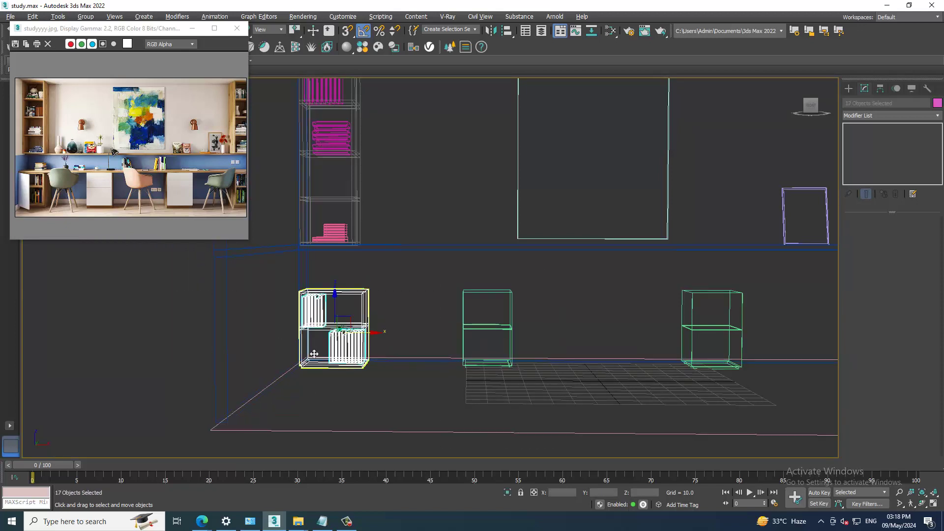
{"action": "key", "text": "F3"}
- Shift-drag a copy of the shelf along X to the back wall's right end
{"action": "scroll", "coordinate": [315, 354], "scroll_direction": "down", "scroll_amount": 5}
{"action": "scroll", "coordinate": [345, 349], "scroll_direction": "up", "scroll_amount": 2}
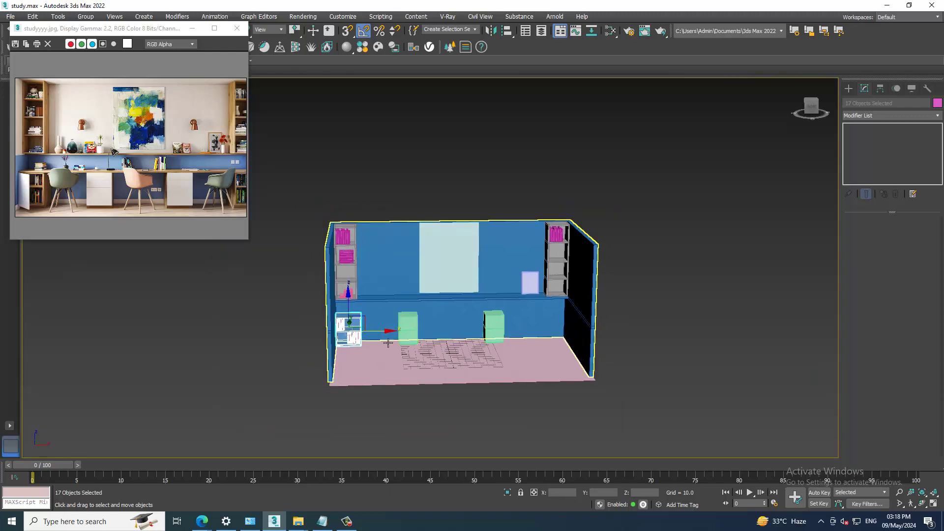
{"action": "scroll", "coordinate": [375, 343], "scroll_direction": "up", "scroll_amount": 2}
{"action": "middle_click_drag", "start_coordinate": [375, 343], "coordinate": [306, 355]}
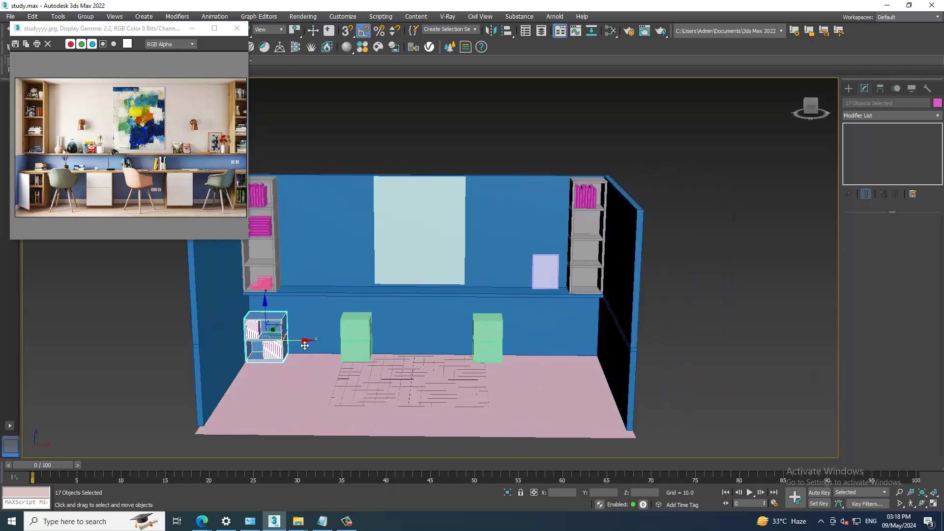
{"action": "left_click_drag", "start_coordinate": [315, 356], "coordinate": [621, 377]}
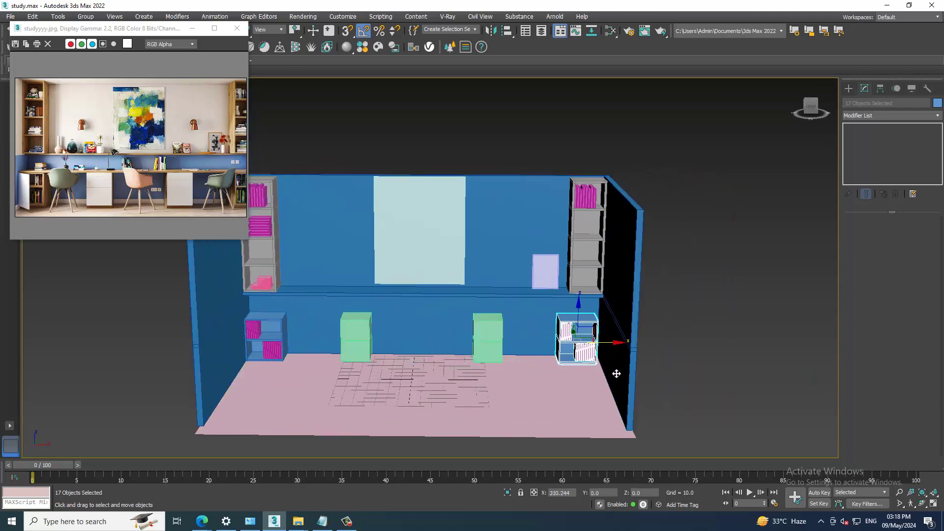
- Confirm the shelf copy, frame it, and nudge it slightly further right
{"action": "left_click", "coordinate": [473, 302]}
{"action": "key", "text": "z"}
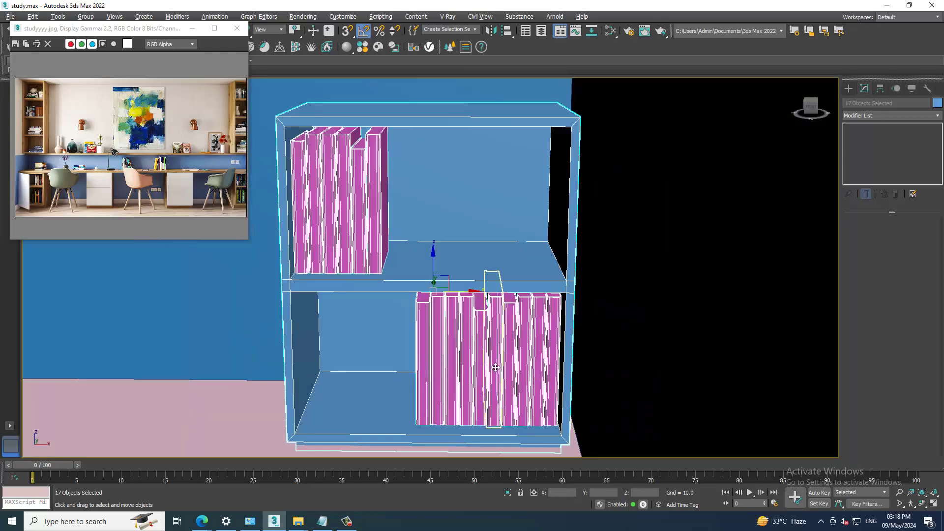
{"action": "scroll", "coordinate": [507, 350], "scroll_direction": "down", "scroll_amount": 1}
{"action": "scroll", "coordinate": [507, 349], "scroll_direction": "down", "scroll_amount": 1}
{"action": "left_click_drag", "start_coordinate": [494, 311], "coordinate": [501, 309]}
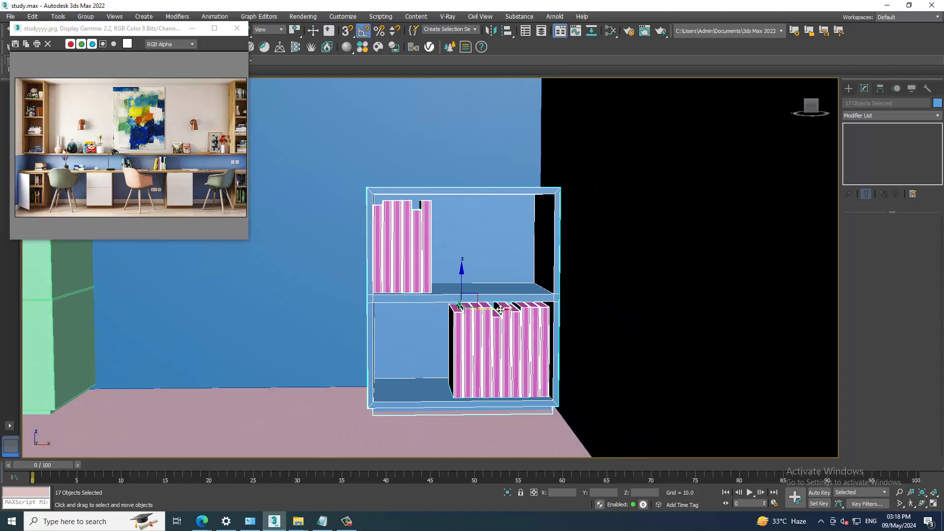
{"action": "middle_click_drag", "start_coordinate": [501, 309], "coordinate": [453, 280], "text": "alt"}
- Clone the upper compartment's books to sit beside the originals
{"action": "left_click", "coordinate": [426, 256]}
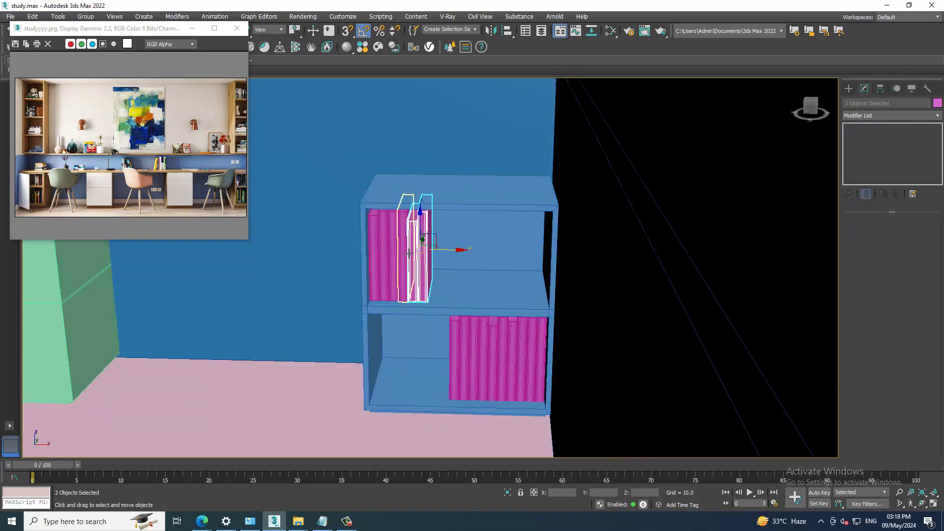
{"action": "left_click", "coordinate": [410, 254], "text": "ctrl"}
{"action": "left_click", "coordinate": [388, 254], "text": "ctrl"}
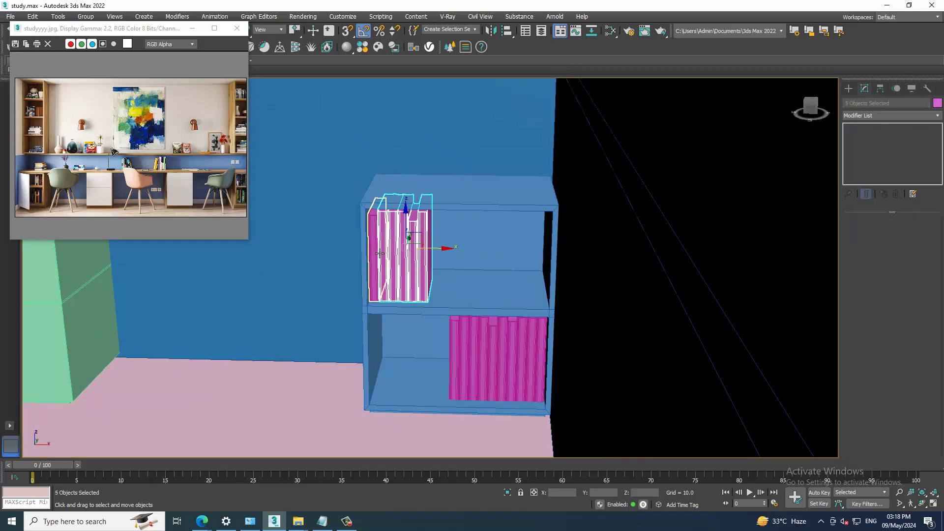
{"action": "left_click", "coordinate": [380, 253], "text": "ctrl"}
{"action": "mouse_move", "coordinate": [440, 249]}
{"action": "left_mouse_down"}
{"action": "mouse_move", "coordinate": [559, 264]}
{"action": "mouse_move", "coordinate": [491, 256]}
{"action": "left_mouse_up"}
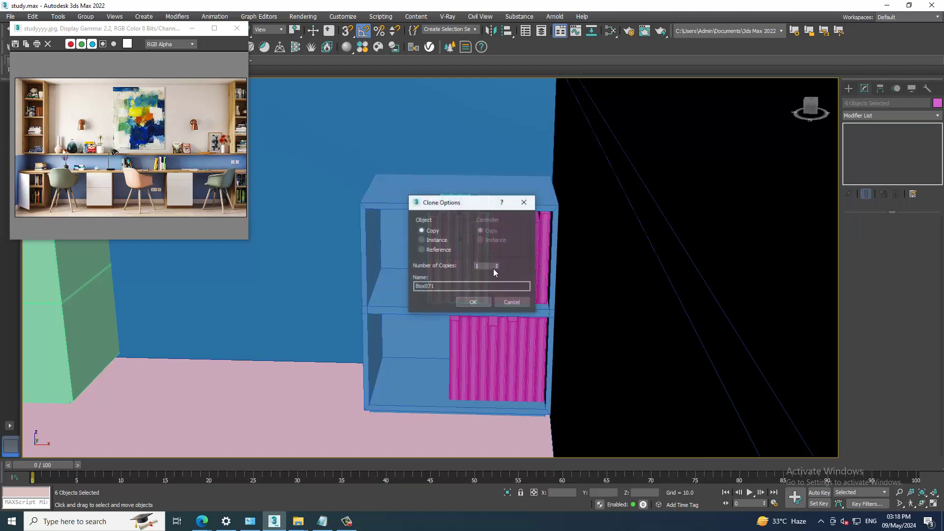
{"action": "left_click", "coordinate": [481, 301]}
{"action": "mouse_move", "coordinate": [481, 302]}
{"action": "middle_mouse_down", "text": "alt"}
{"action": "mouse_move", "coordinate": [494, 284]}
{"action": "mouse_move", "coordinate": [498, 297]}
{"action": "middle_mouse_up", "text": "alt"}
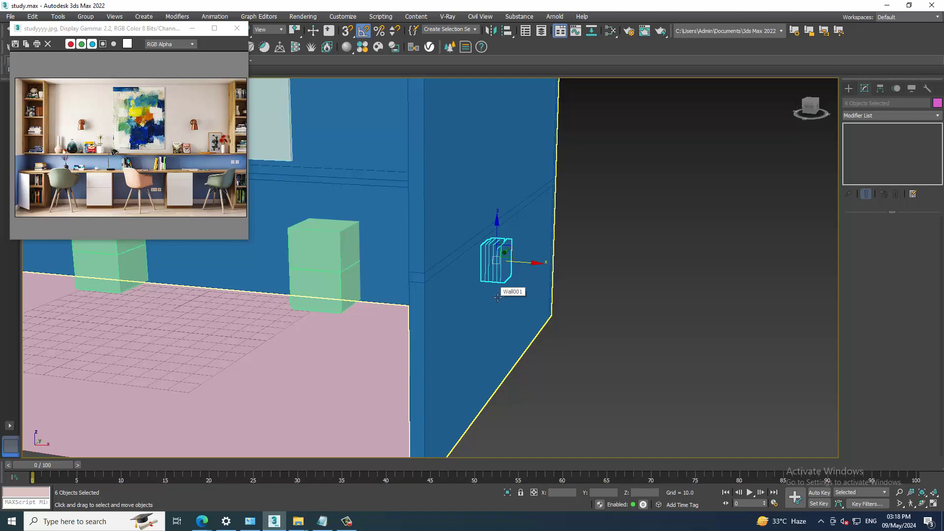
{"action": "scroll", "coordinate": [497, 297], "scroll_direction": "down", "scroll_amount": 6}
{"action": "middle_click_drag", "start_coordinate": [497, 297], "coordinate": [429, 302], "text": "alt"}
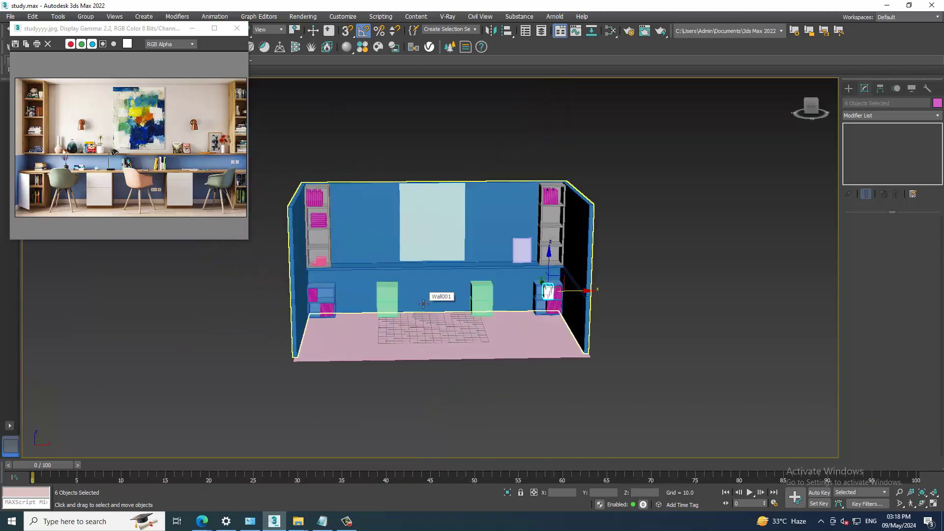
- Make the Top viewport active and maximize it
{"action": "scroll", "coordinate": [423, 303], "scroll_direction": "up", "scroll_amount": 2}
{"action": "scroll", "coordinate": [409, 311], "scroll_direction": "up", "scroll_amount": 1}
{"action": "scroll", "coordinate": [315, 337], "scroll_direction": "up", "scroll_amount": 1}
{"action": "scroll", "coordinate": [372, 344], "scroll_direction": "up", "scroll_amount": 2}
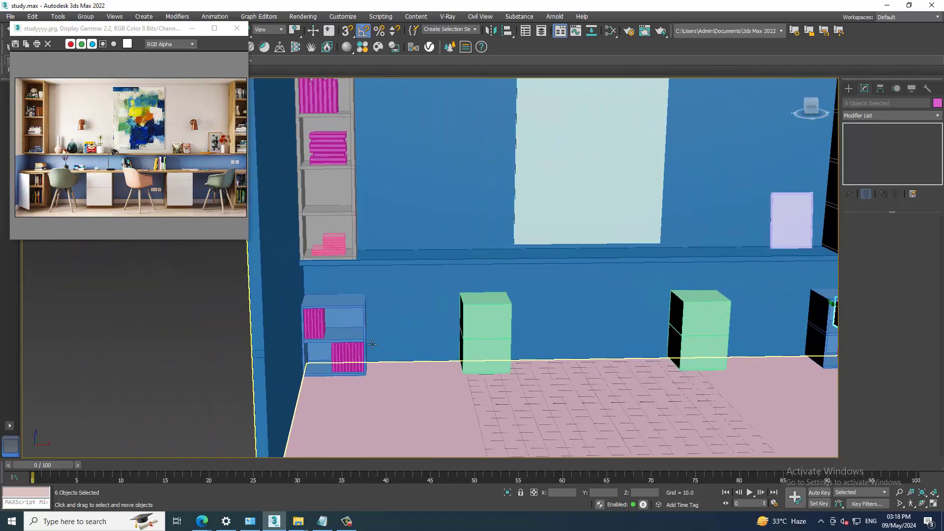
{"action": "scroll", "coordinate": [374, 340], "scroll_direction": "down", "scroll_amount": 1}
{"action": "scroll", "coordinate": [395, 334], "scroll_direction": "down", "scroll_amount": 2}
{"action": "scroll", "coordinate": [384, 338], "scroll_direction": "down", "scroll_amount": 1}
{"action": "key", "text": "alt+w"}
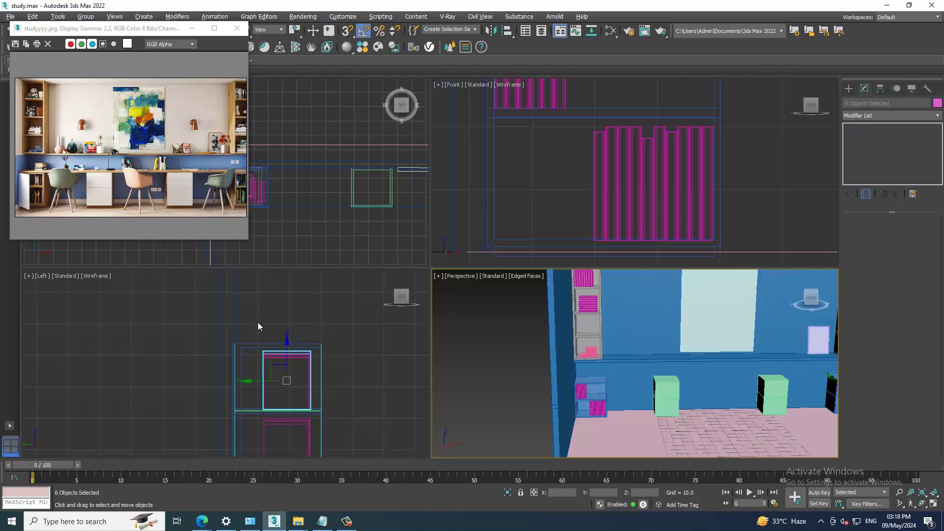
{"action": "middle_click", "coordinate": [327, 228]}
{"action": "key", "text": "alt+w"}
- Activate the Box tool from Standard Primitives
{"action": "scroll", "coordinate": [325, 234], "scroll_direction": "up", "scroll_amount": 1}
{"action": "scroll", "coordinate": [438, 300], "scroll_direction": "up", "scroll_amount": 1}
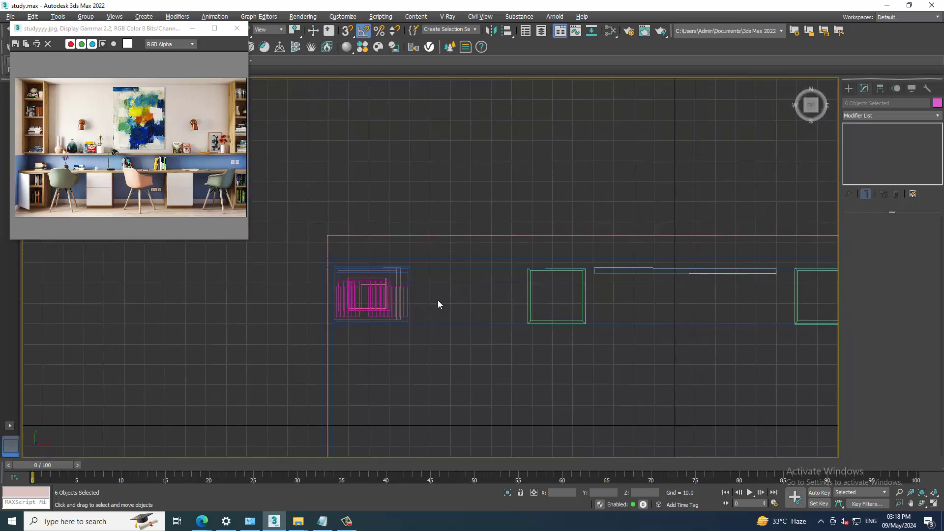
{"action": "left_click", "coordinate": [848, 89]}
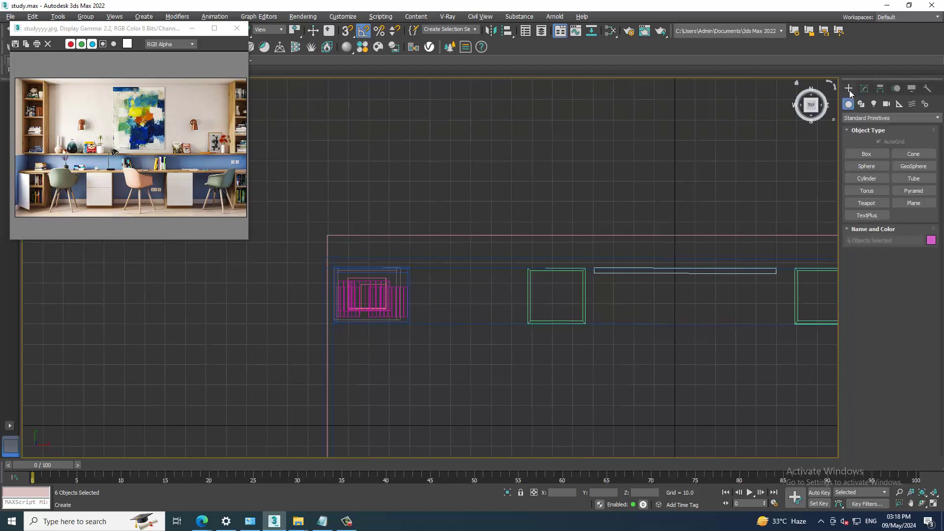
{"action": "left_click", "coordinate": [868, 154]}
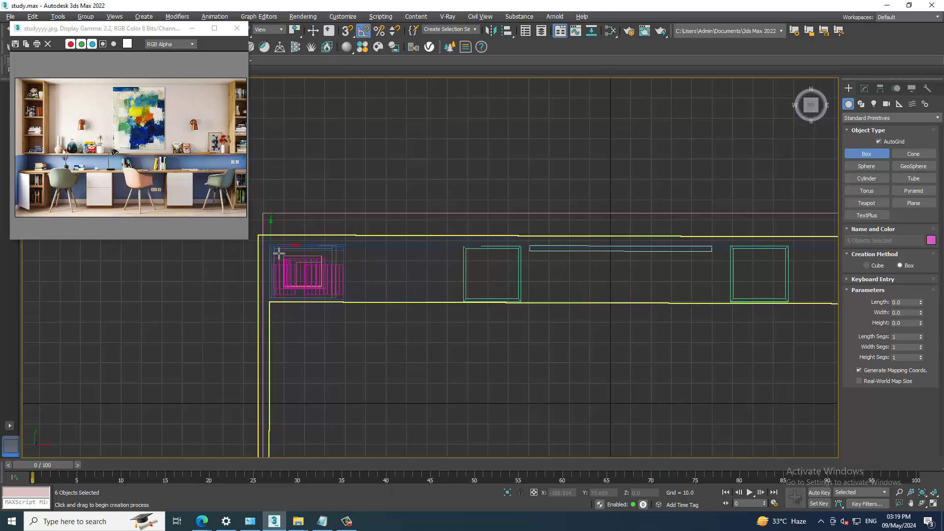
- Draw a long, 351.669-wide box spanning the wall in Top view
{"action": "left_click_drag", "start_coordinate": [279, 252], "coordinate": [718, 301]}
{"action": "left_click", "coordinate": [719, 302]}
{"action": "scroll", "coordinate": [723, 306], "scroll_direction": "down", "scroll_amount": 3}
{"action": "middle_click_drag", "start_coordinate": [763, 308], "coordinate": [462, 316]}
{"action": "scroll", "coordinate": [557, 320], "scroll_direction": "down", "scroll_amount": 2}
{"action": "scroll", "coordinate": [538, 320], "scroll_direction": "up", "scroll_amount": 3}
{"action": "scroll", "coordinate": [541, 312], "scroll_direction": "up", "scroll_amount": 3}
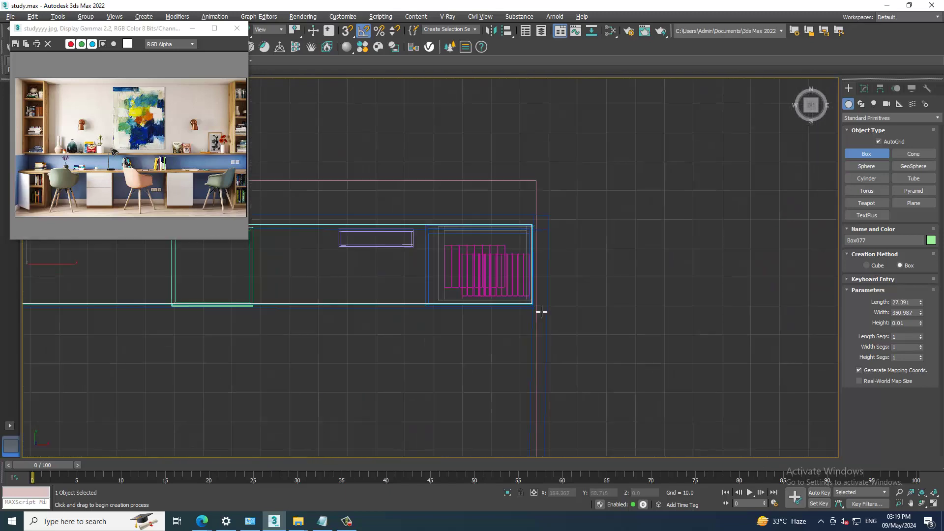
{"action": "left_click_drag", "start_coordinate": [541, 312], "coordinate": [543, 314]}
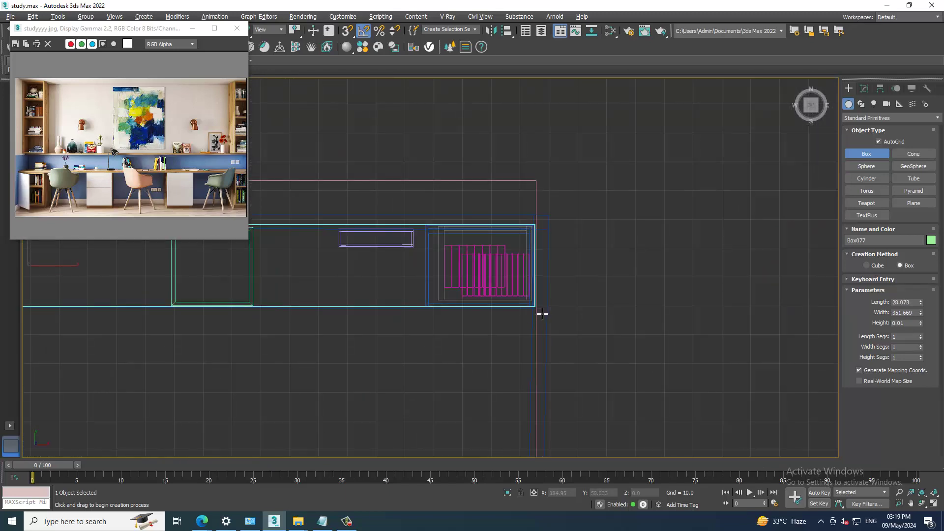
{"action": "right_click", "coordinate": [569, 322]}
- Lower the new box down the wall onto the green cabinets
{"action": "key", "text": "alt+w"}
{"action": "right_click", "coordinate": [704, 384]}
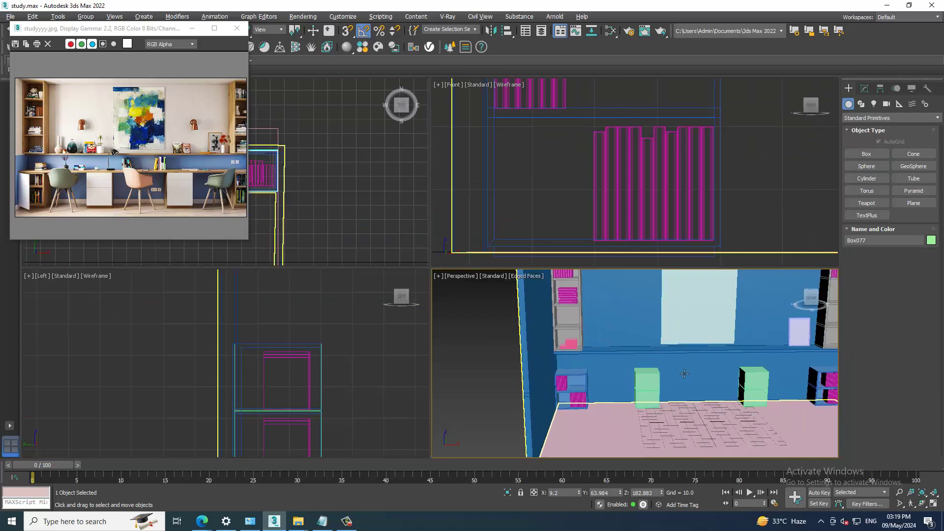
{"action": "key", "text": "alt+w"}
{"action": "scroll", "coordinate": [656, 362], "scroll_direction": "down", "scroll_amount": 2}
{"action": "scroll", "coordinate": [631, 212], "scroll_direction": "up", "scroll_amount": 2}
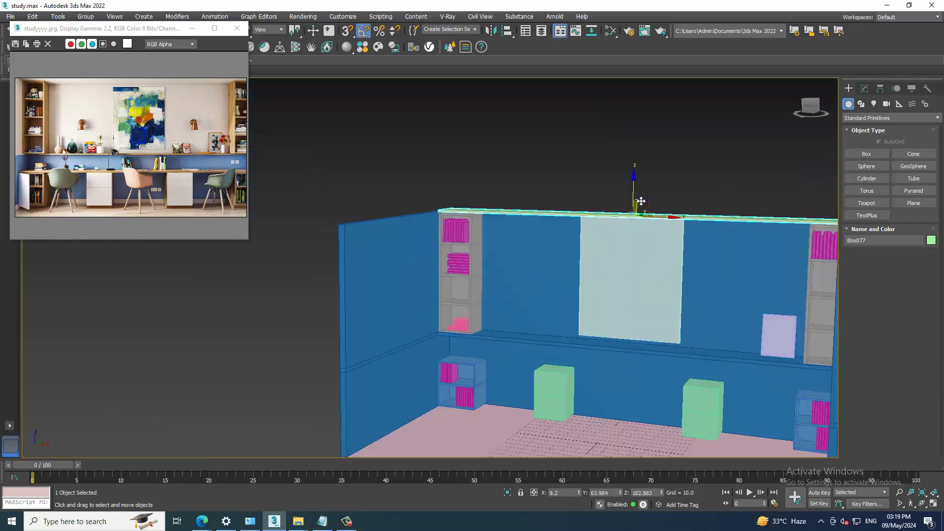
{"action": "left_click_drag", "start_coordinate": [631, 212], "coordinate": [637, 355]}
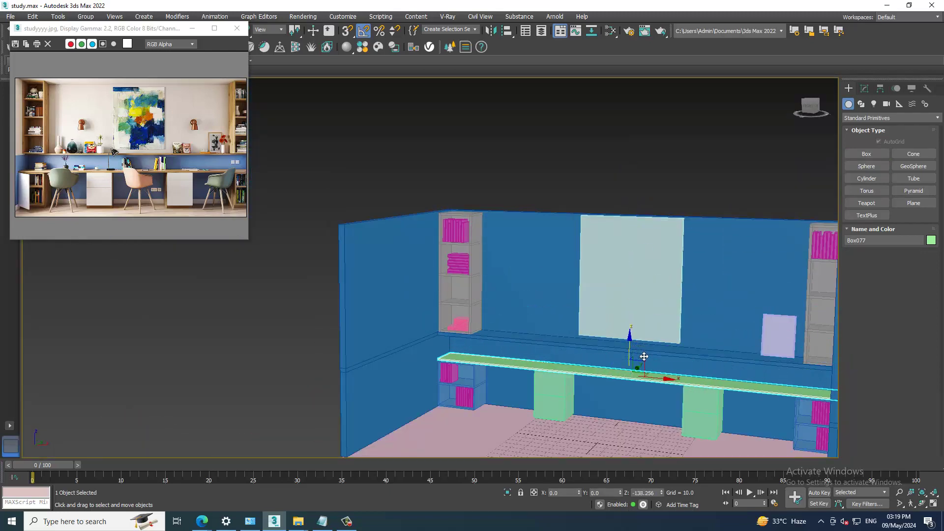
{"action": "scroll", "coordinate": [508, 374], "scroll_direction": "up", "scroll_amount": 4}
{"action": "middle_click_drag", "start_coordinate": [508, 375], "coordinate": [526, 291], "text": "alt"}
- Raise the desktop box's Height to 1.494
{"action": "scroll", "coordinate": [527, 291], "scroll_direction": "up", "scroll_amount": 2}
{"action": "scroll", "coordinate": [495, 351], "scroll_direction": "up", "scroll_amount": 2}
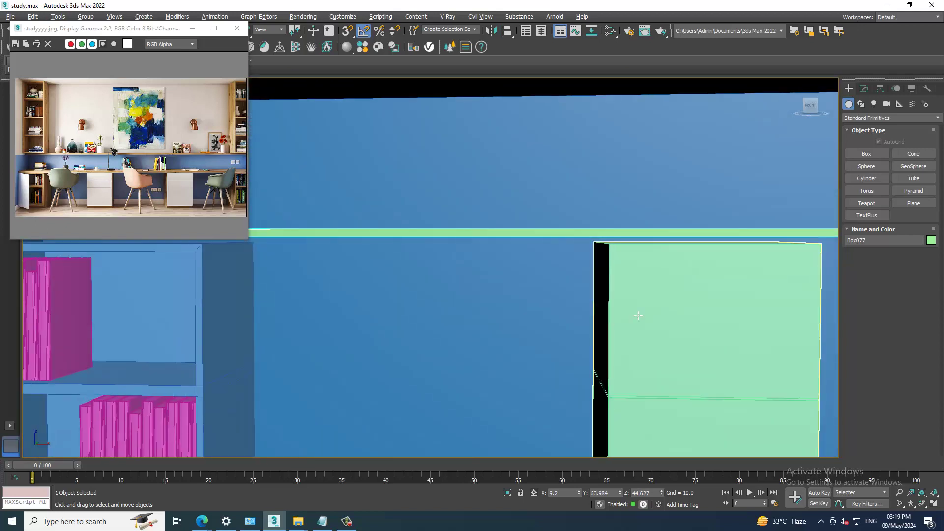
{"action": "left_click", "coordinate": [871, 88]}
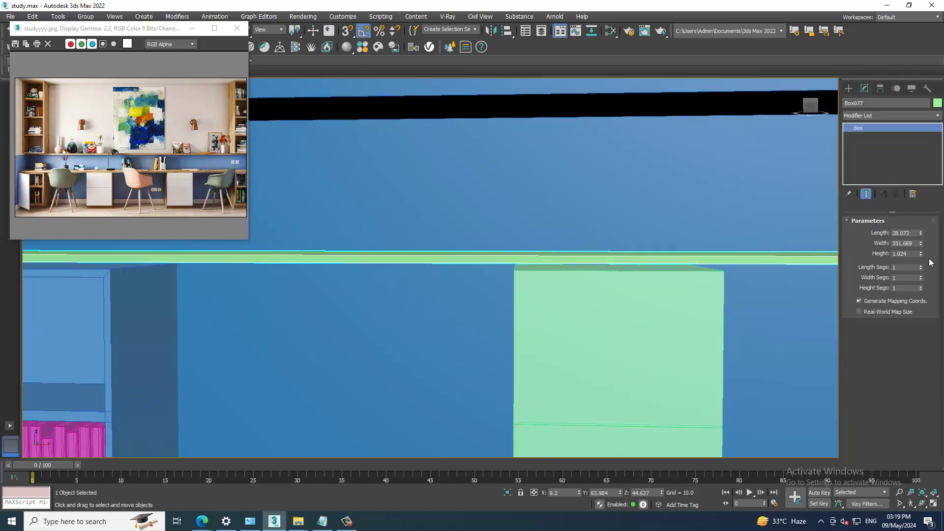
{"action": "left_click_drag", "start_coordinate": [921, 257], "coordinate": [921, 246]}
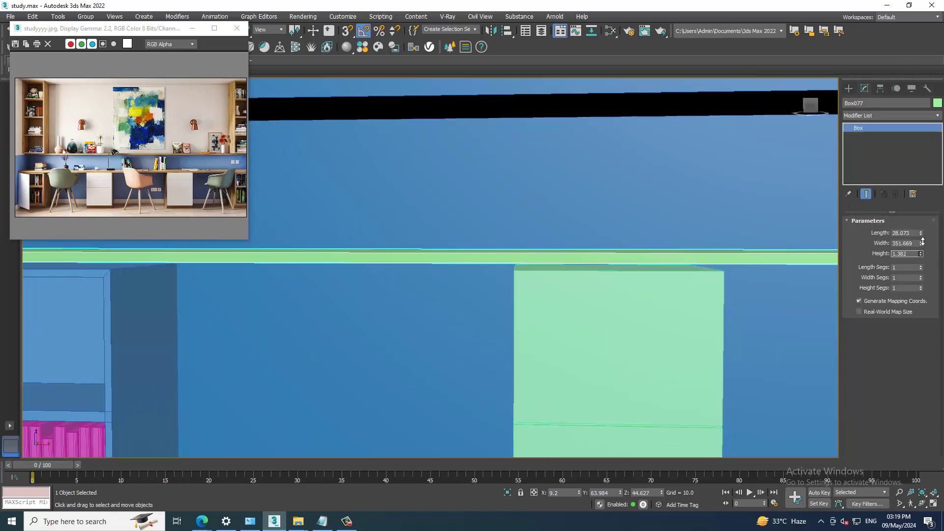
{"action": "mouse_move", "coordinate": [651, 216]}
{"action": "middle_mouse_down", "text": "alt"}
{"action": "mouse_move", "coordinate": [616, 246]}
{"action": "mouse_move", "coordinate": [394, 162]}
{"action": "middle_mouse_up", "text": "alt"}
- Convert the green desktop box to an Editable Poly
{"action": "key", "text": "alt+w"}
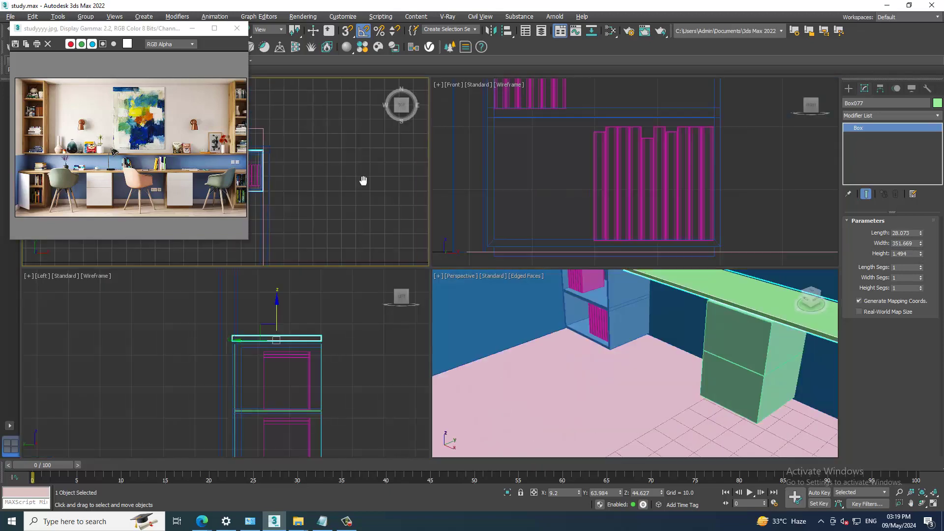
{"action": "key", "text": "alt+w"}
{"action": "right_click", "coordinate": [453, 305]}
{"action": "mouse_move", "coordinate": [487, 410]}
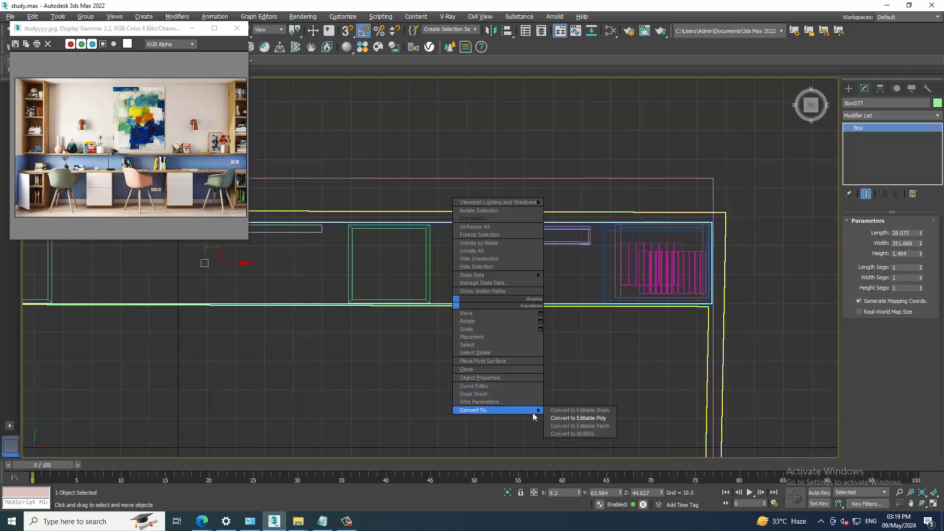
{"action": "left_click", "coordinate": [593, 418]}
{"action": "scroll", "coordinate": [403, 443], "scroll_direction": "down", "scroll_amount": 2}
{"action": "scroll", "coordinate": [464, 408], "scroll_direction": "up", "scroll_amount": 2}
{"action": "scroll", "coordinate": [456, 235], "scroll_direction": "down", "scroll_amount": 2}
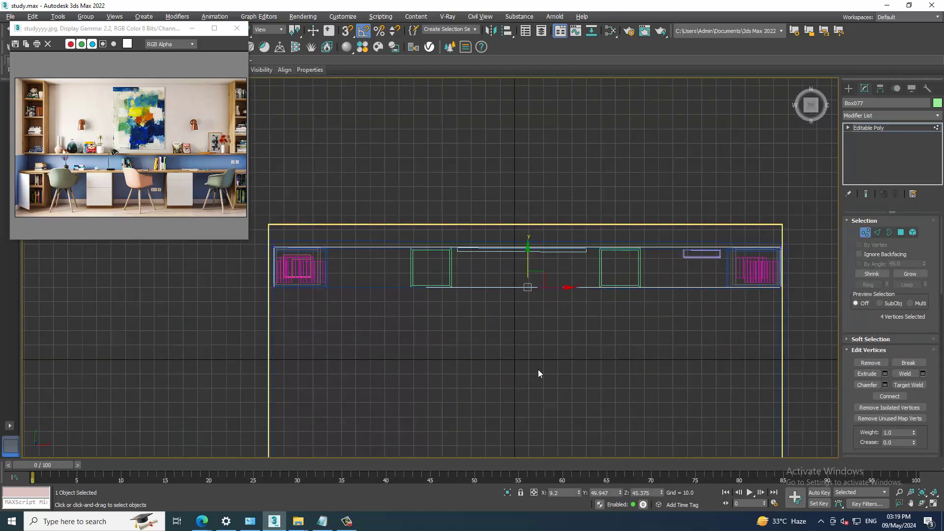
- Move from the wall's vertices to the desktop's, ending at the desktop's Vertex level
{"action": "key", "text": "1"}
{"action": "left_click", "coordinate": [371, 342]}
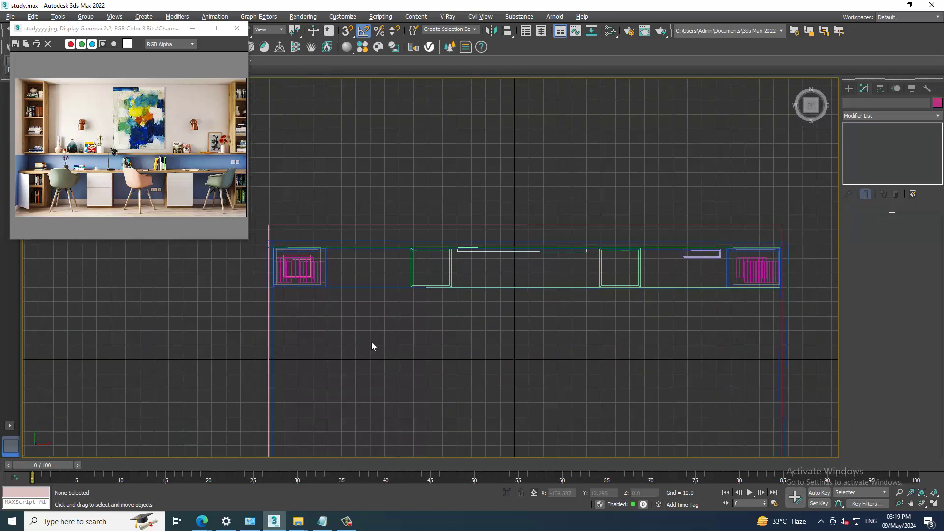
{"action": "left_click", "coordinate": [387, 288]}
{"action": "key", "text": "1"}
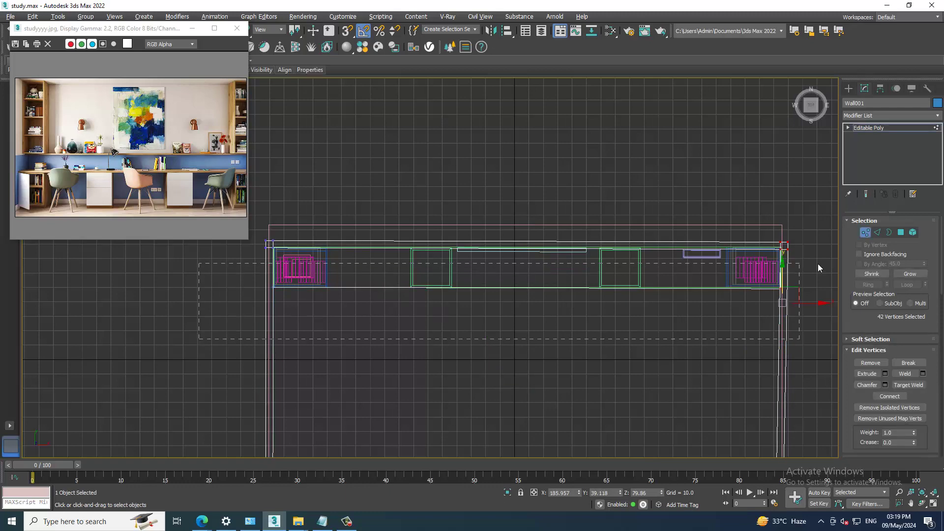
{"action": "key", "text": "alt+w"}
{"action": "left_click", "coordinate": [673, 351]}
{"action": "key", "text": "alt+w"}
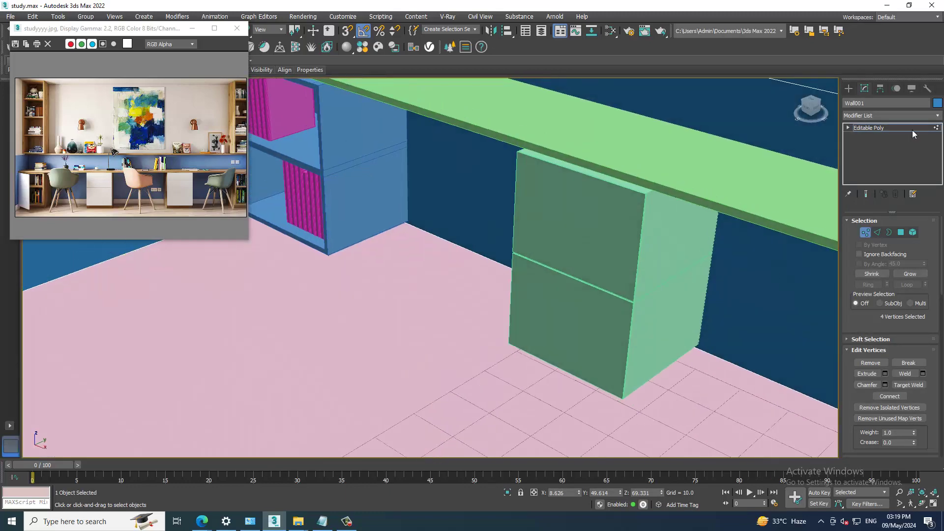
{"action": "key", "text": "6"}
{"action": "left_click", "coordinate": [659, 145]}
{"action": "key", "text": "1"}
- Orbit the Perspective view to look at the desk straight from the front
{"action": "key", "text": "alt+w"}
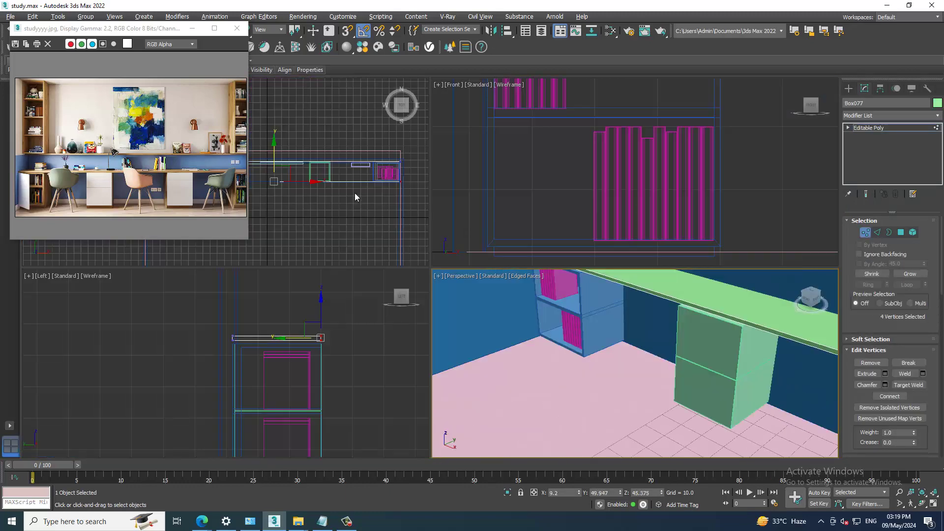
{"action": "key", "text": "alt+w"}
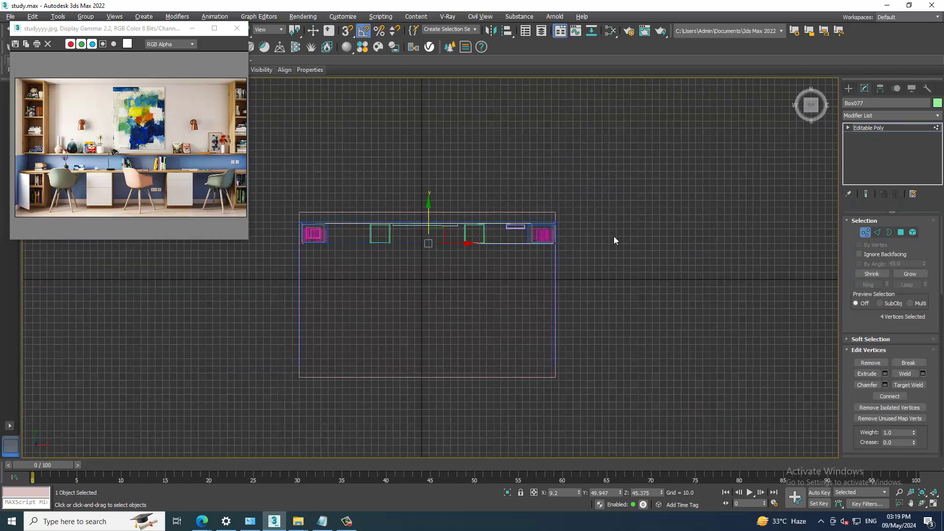
{"action": "key", "text": "alt+w"}
{"action": "key", "text": "alt+w"}
{"action": "mouse_move", "coordinate": [671, 270]}
{"action": "middle_mouse_down", "text": "alt"}
{"action": "mouse_move", "coordinate": [644, 280]}
{"action": "mouse_move", "coordinate": [688, 262]}
{"action": "middle_mouse_up", "text": "alt"}
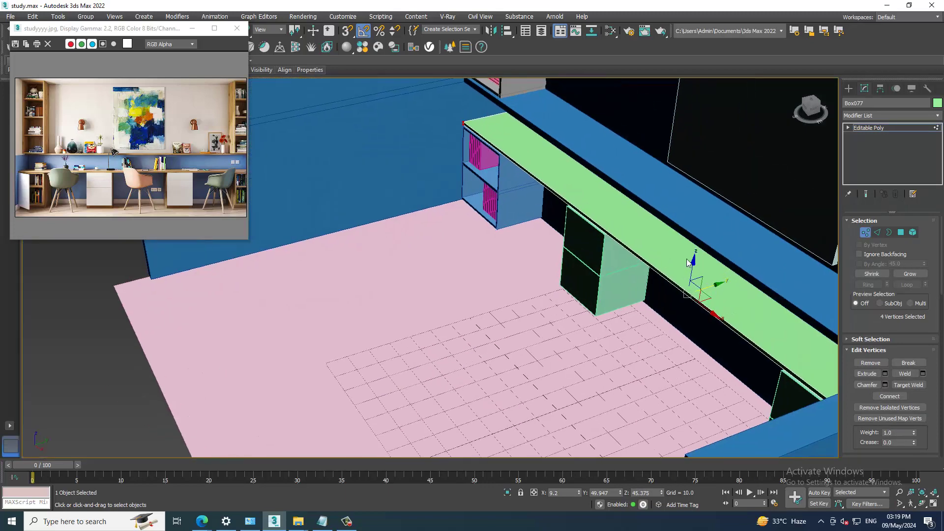
{"action": "scroll", "coordinate": [723, 271], "scroll_direction": "up", "scroll_amount": 2}
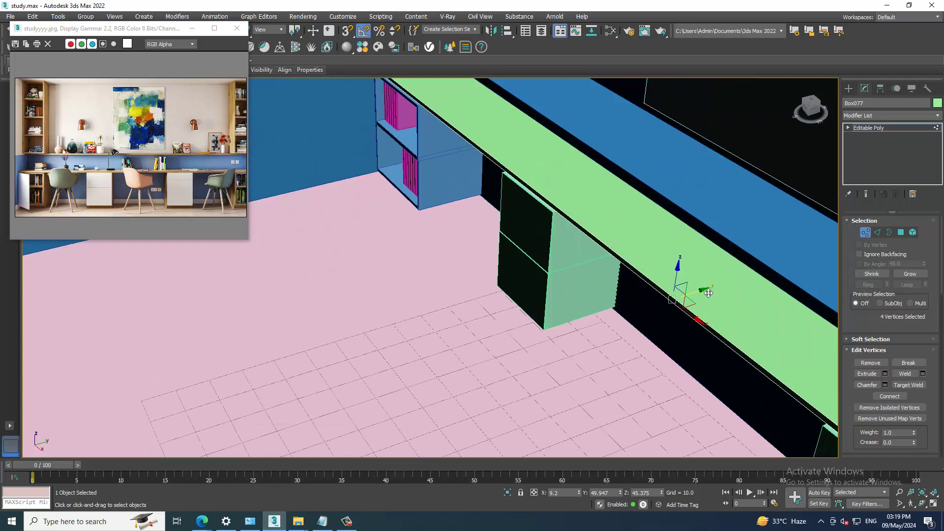
{"action": "key", "text": "f"}
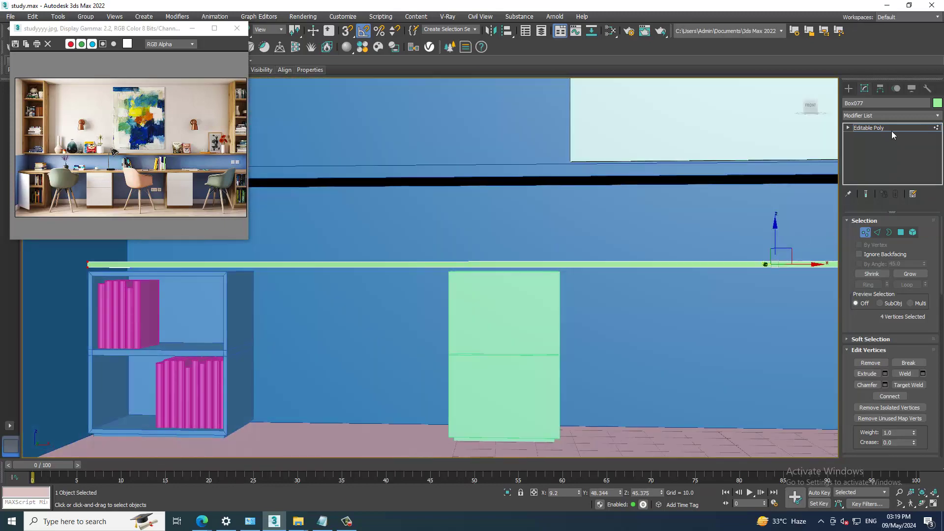
- Return to the Editable Poly object level and orbit above the desktop
{"action": "left_click", "coordinate": [892, 131]}
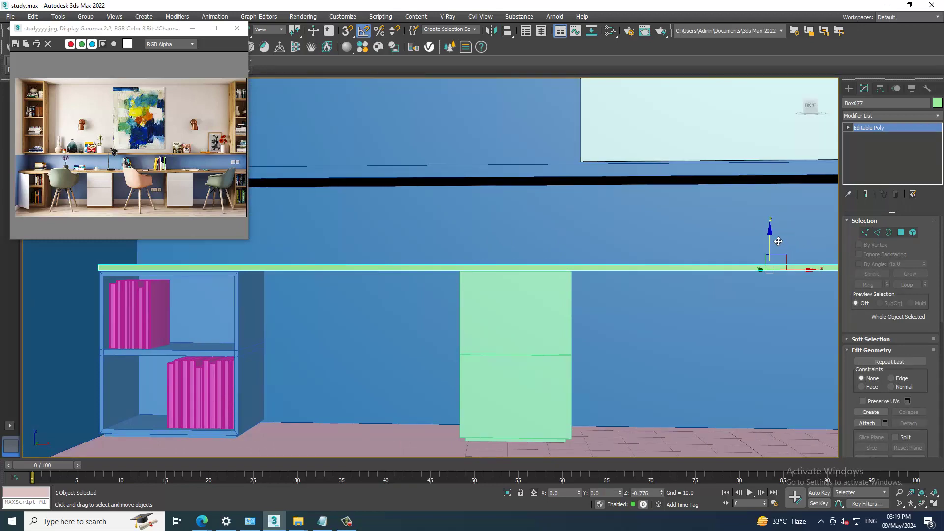
{"action": "middle_click_drag", "start_coordinate": [778, 241], "coordinate": [776, 247], "text": "alt"}
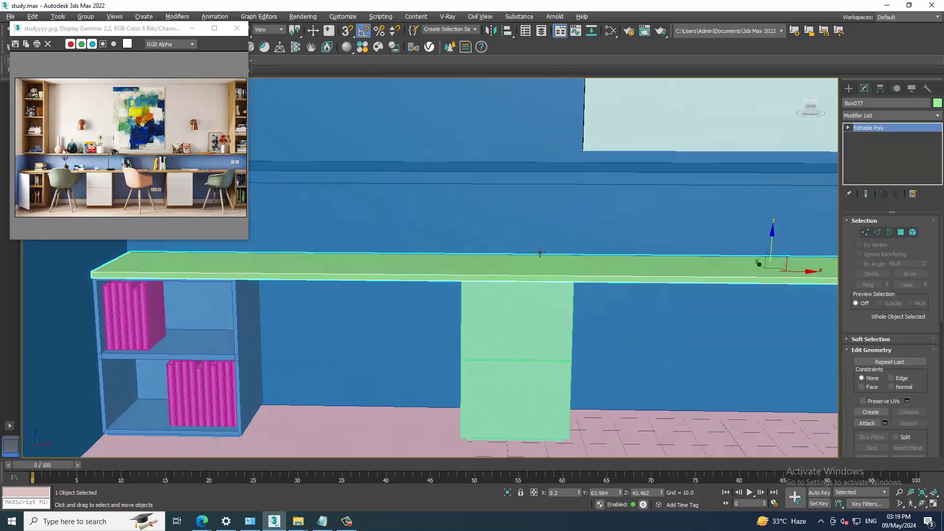
{"action": "mouse_move", "coordinate": [533, 255]}
{"action": "middle_mouse_down", "text": "alt"}
{"action": "mouse_move", "coordinate": [542, 265]}
{"action": "mouse_move", "coordinate": [625, 273]}
{"action": "middle_mouse_up", "text": "alt"}
{"action": "scroll", "coordinate": [160, 190], "scroll_direction": "up", "scroll_amount": 2}
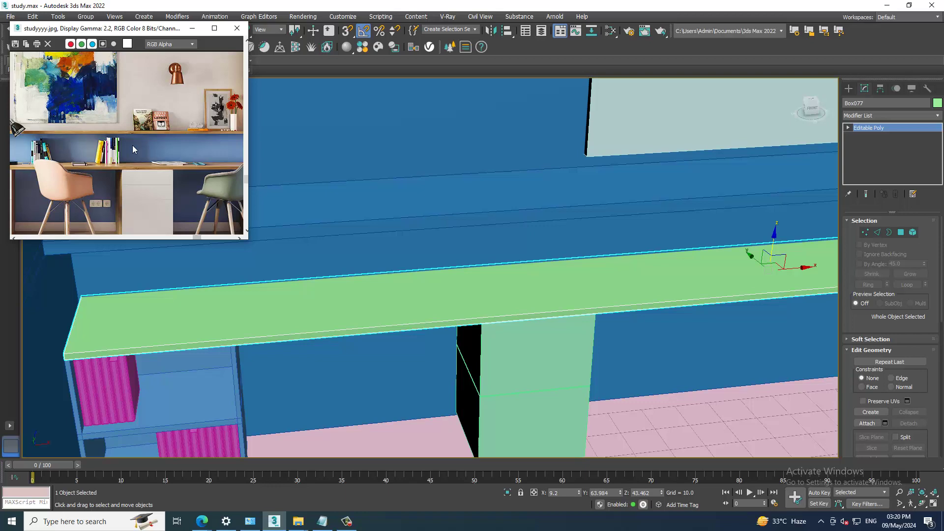
{"action": "scroll", "coordinate": [139, 129], "scroll_direction": "up", "scroll_amount": 1}
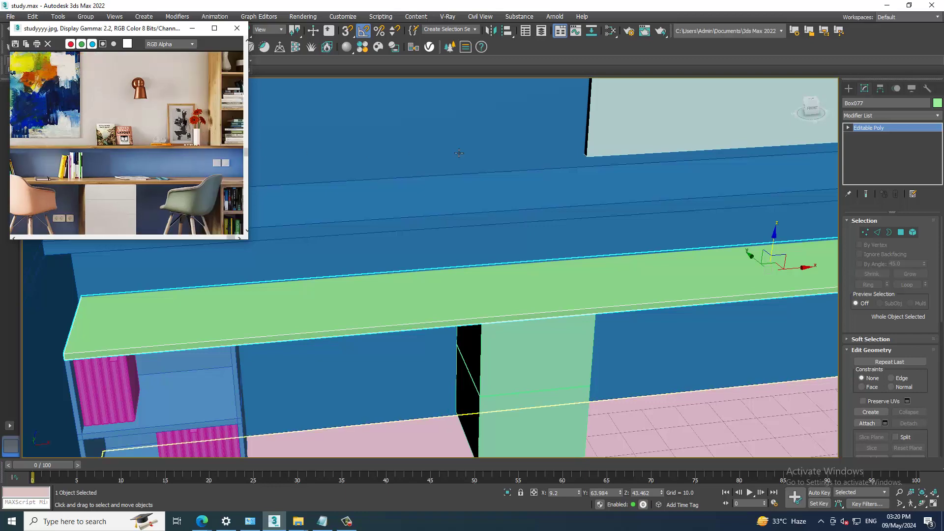
{"action": "scroll", "coordinate": [388, 215], "scroll_direction": "down", "scroll_amount": 2}
{"action": "scroll", "coordinate": [547, 219], "scroll_direction": "down", "scroll_amount": 3}
{"action": "mouse_move", "coordinate": [547, 220]}
{"action": "middle_mouse_down", "text": "alt"}
{"action": "mouse_move", "coordinate": [594, 252]}
{"action": "mouse_move", "coordinate": [598, 234]}
{"action": "mouse_move", "coordinate": [612, 234]}
{"action": "mouse_move", "coordinate": [614, 288]}
{"action": "mouse_move", "coordinate": [541, 354]}
{"action": "middle_mouse_up", "text": "alt"}
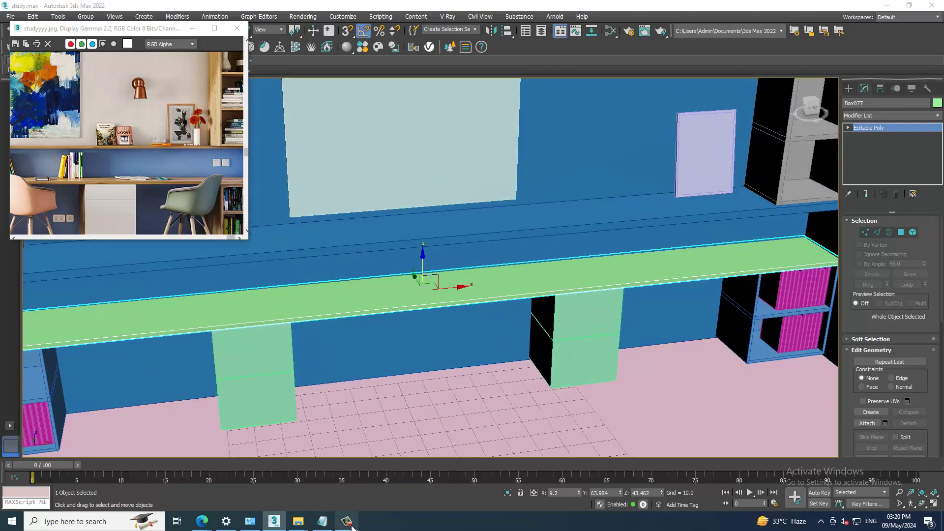
- Pan and zoom across the desk to bring its right end into view
{"action": "left_click", "coordinate": [350, 525]}
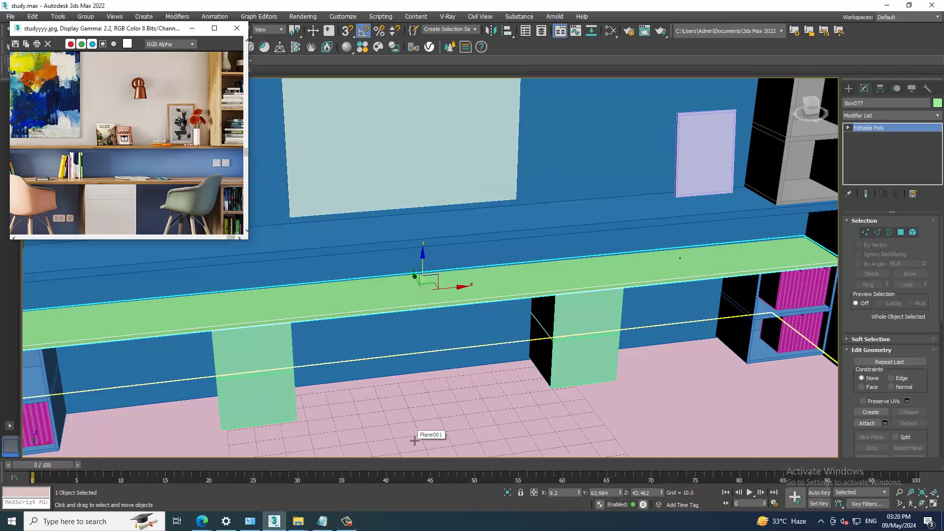
{"action": "left_click", "coordinate": [347, 525]}
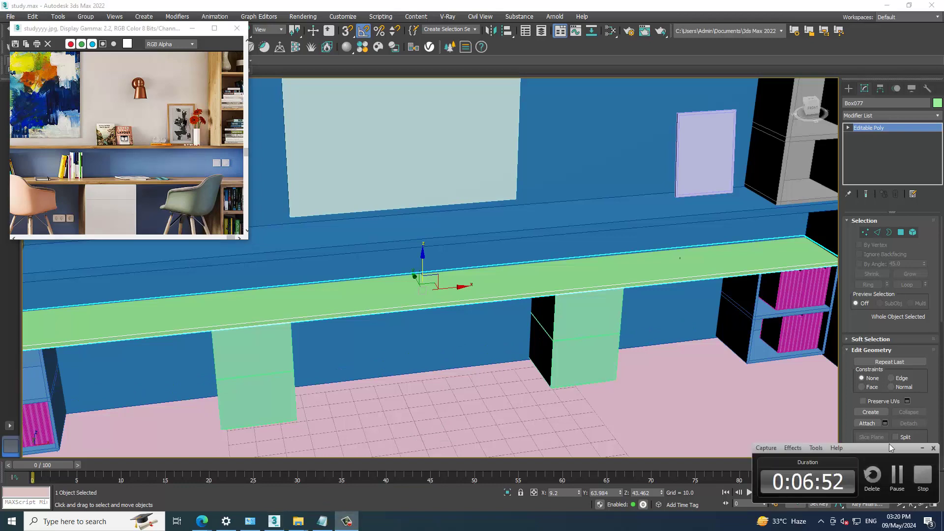
{"action": "left_click", "coordinate": [900, 477]}
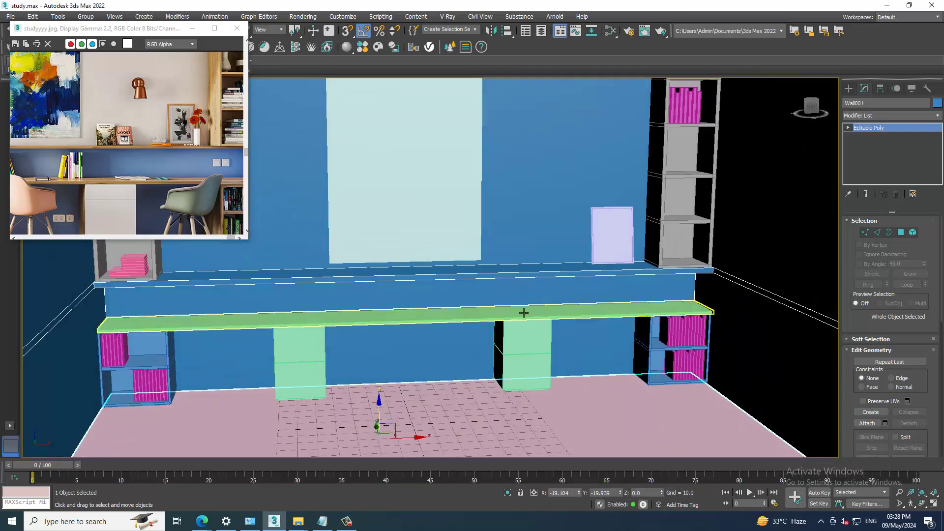
{"action": "middle_click_drag", "start_coordinate": [523, 313], "coordinate": [602, 309]}
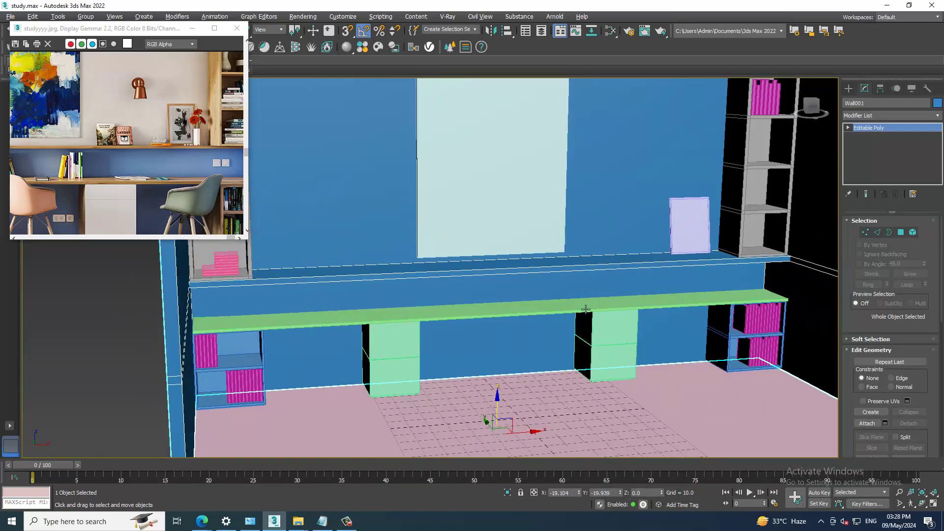
{"action": "scroll", "coordinate": [586, 309], "scroll_direction": "up", "scroll_amount": 3}
{"action": "middle_click_drag", "start_coordinate": [585, 309], "coordinate": [649, 357]}
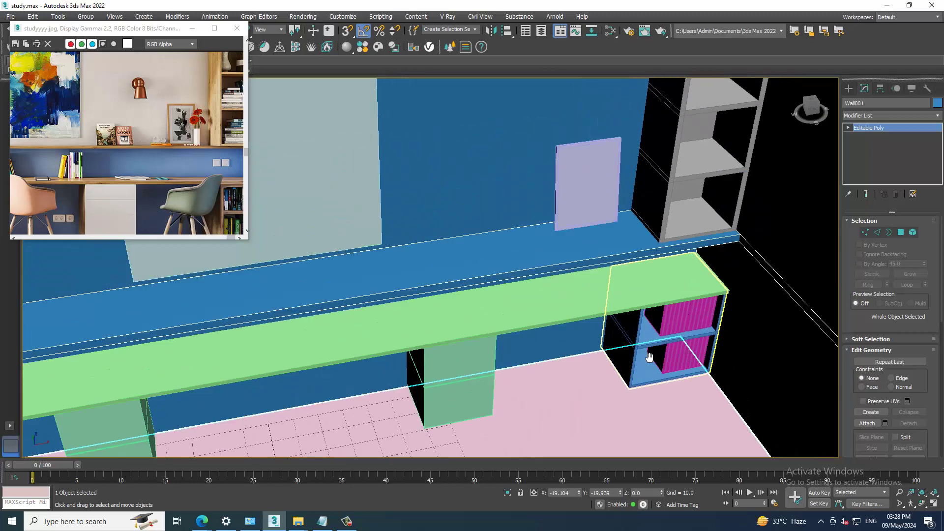
{"action": "scroll", "coordinate": [649, 358], "scroll_direction": "up", "scroll_amount": 3}
{"action": "scroll", "coordinate": [618, 286], "scroll_direction": "up", "scroll_amount": 1}
- Create a cylinder standing on the blue shelf
{"action": "left_click", "coordinate": [848, 89]}
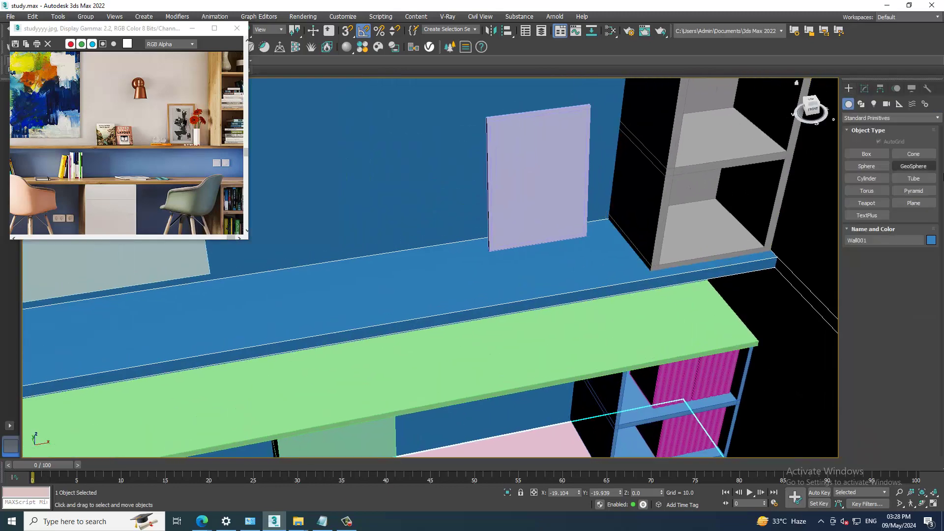
{"action": "left_click", "coordinate": [866, 178]}
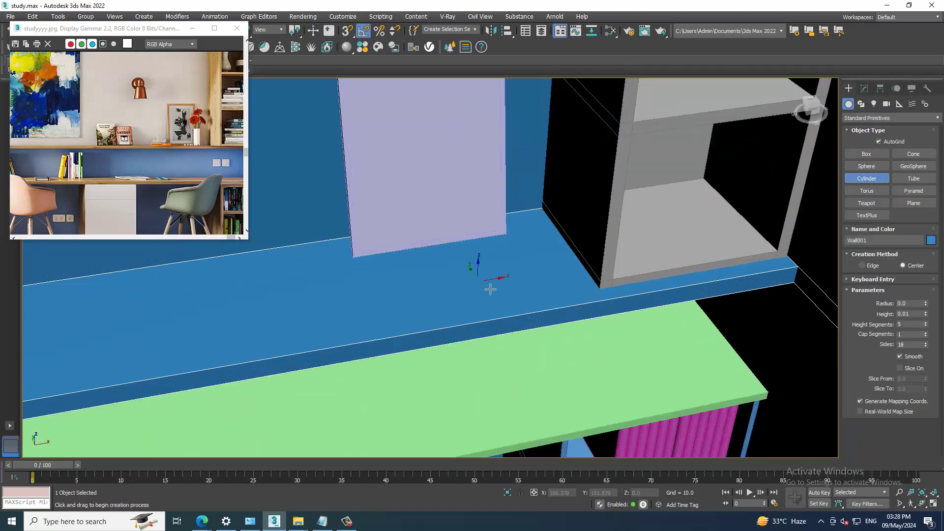
{"action": "left_click_drag", "start_coordinate": [499, 292], "coordinate": [510, 305]}
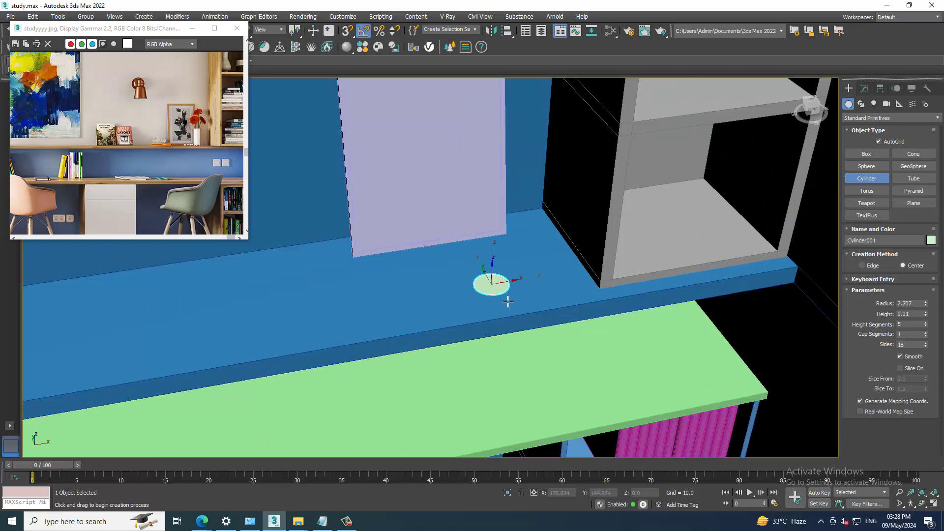
{"action": "left_click", "coordinate": [531, 239]}
{"action": "scroll", "coordinate": [533, 216], "scroll_direction": "up", "scroll_amount": 5}
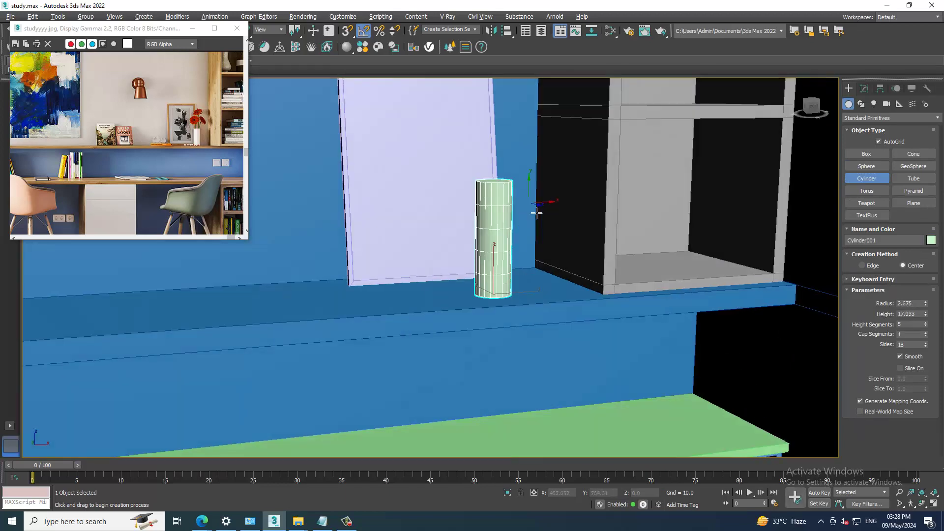
{"action": "right_click", "coordinate": [535, 204]}
- Set the cylinder's Height to 14.308 and Sides to 8
{"action": "left_click", "coordinate": [865, 89]}
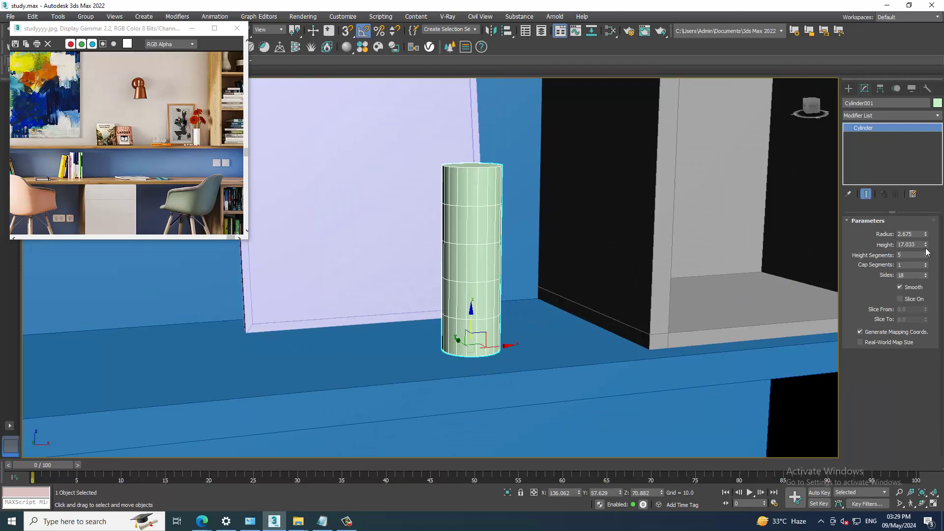
{"action": "left_click_drag", "start_coordinate": [926, 246], "coordinate": [929, 289]}
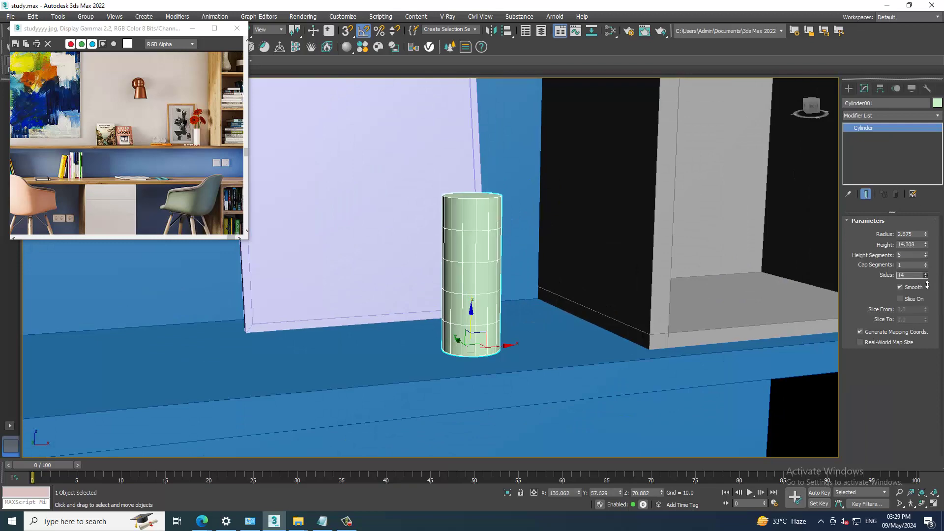
{"action": "mouse_move", "coordinate": [538, 222]}
{"action": "middle_mouse_down", "text": "alt"}
{"action": "mouse_move", "coordinate": [548, 253]}
{"action": "mouse_move", "coordinate": [561, 256]}
{"action": "middle_mouse_up", "text": "alt"}
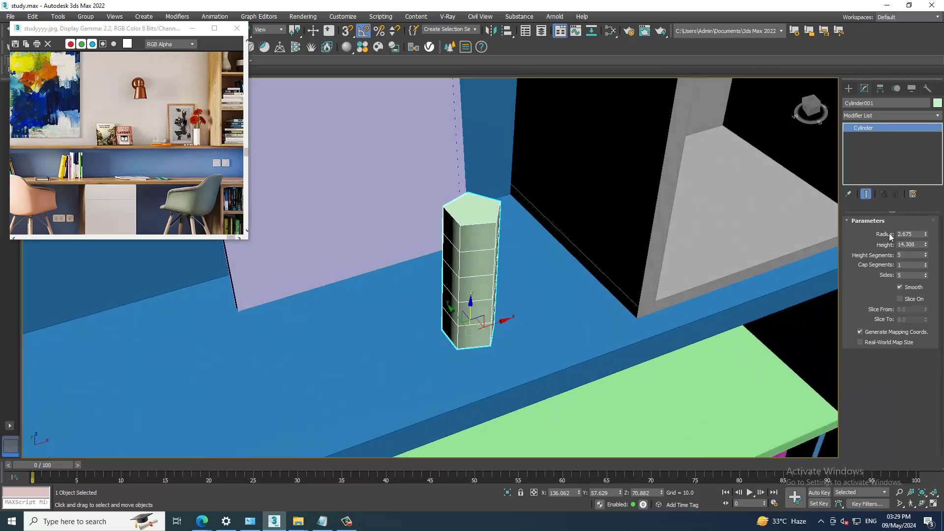
{"action": "left_click_drag", "start_coordinate": [928, 278], "coordinate": [928, 270]}
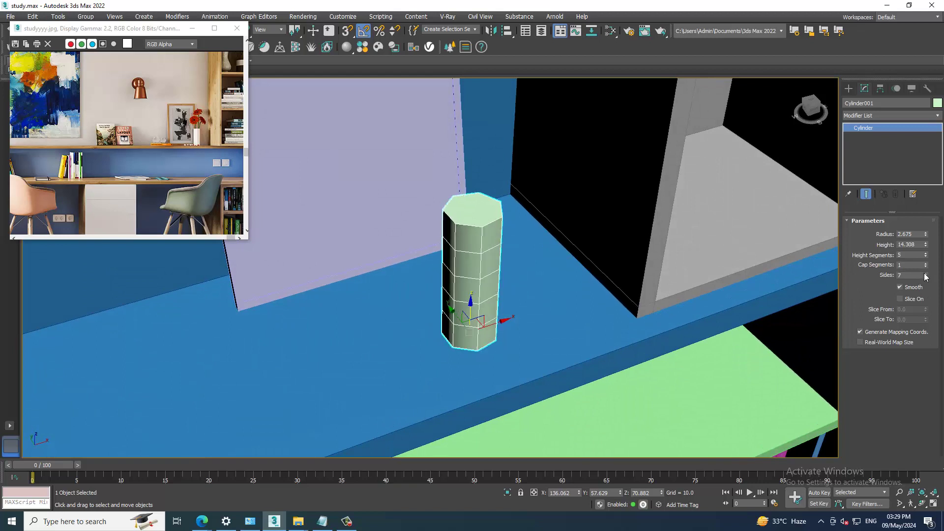
- Convert the cylinder to Editable Poly and delete its top cap
{"action": "right_click", "coordinate": [469, 235]}
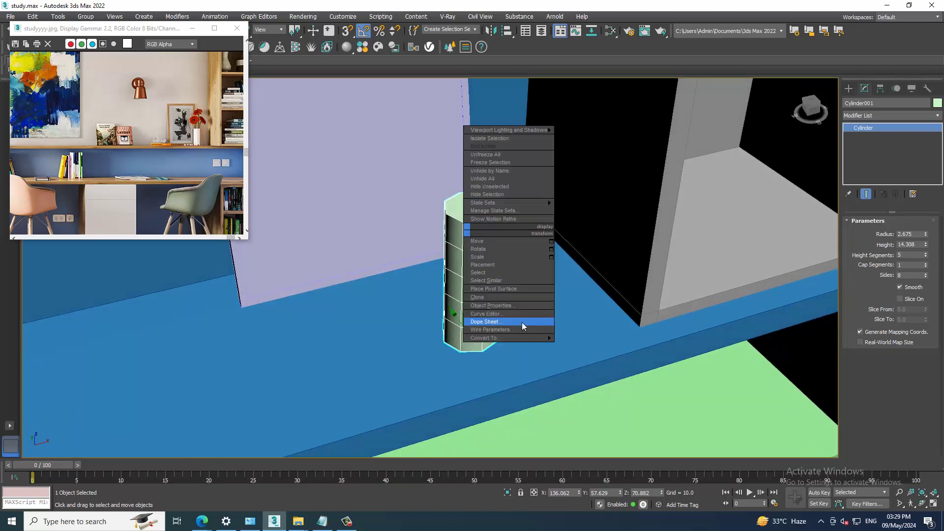
{"action": "left_click", "coordinate": [610, 344]}
{"action": "key", "text": "4"}
{"action": "left_click", "coordinate": [473, 207]}
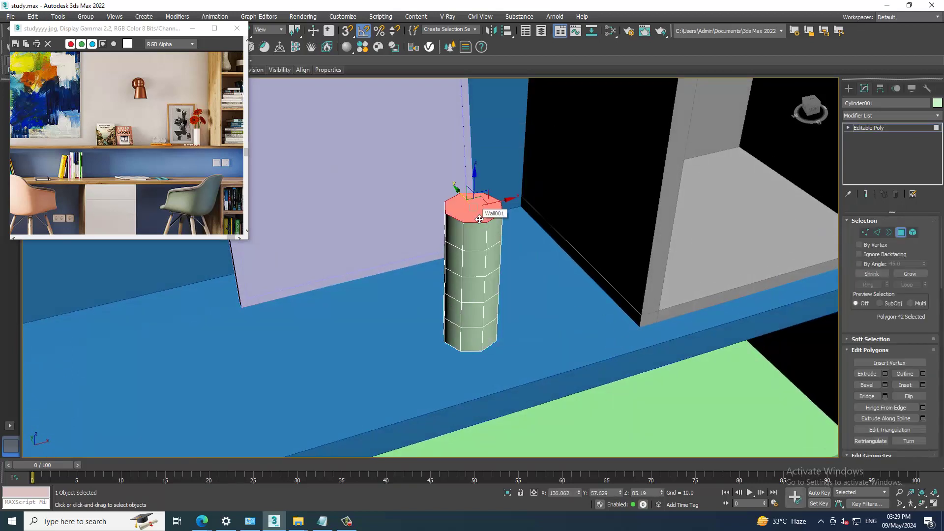
{"action": "key", "text": "Delete"}
- Add a Shell modifier with a thin 0.32 wall thickness
{"action": "left_click", "coordinate": [893, 128]}
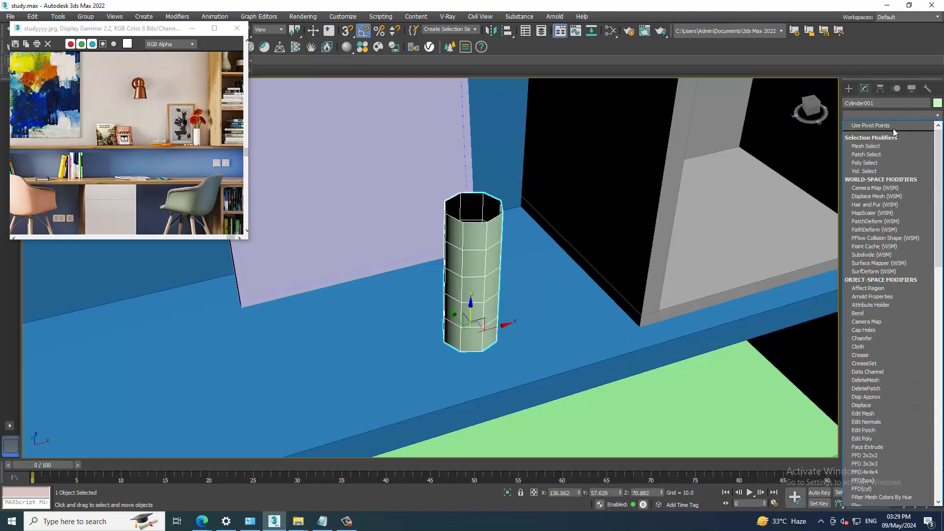
{"action": "scroll", "coordinate": [881, 163], "scroll_direction": "down", "scroll_amount": 3}
{"action": "scroll", "coordinate": [880, 163], "scroll_direction": "down", "scroll_amount": 10}
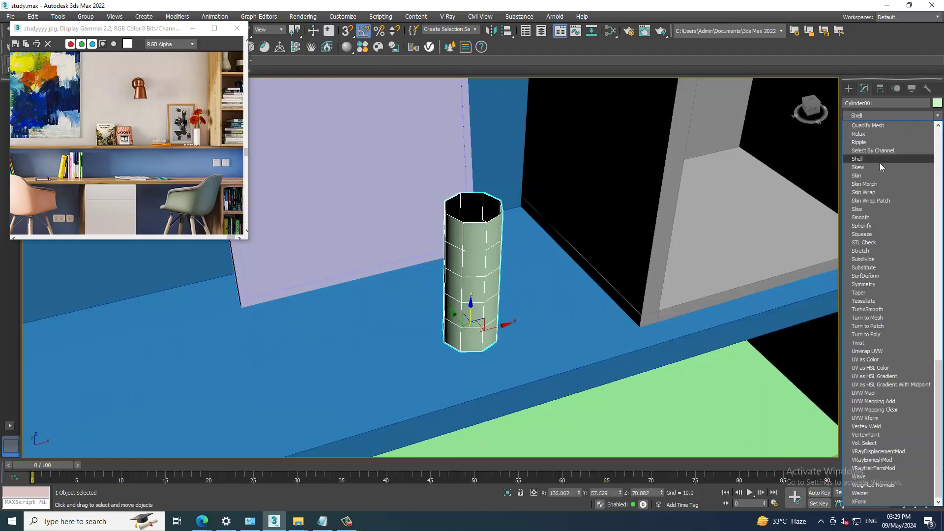
{"action": "left_click", "coordinate": [880, 163]}
{"action": "mouse_move", "coordinate": [923, 245]}
{"action": "left_mouse_down"}
{"action": "mouse_move", "coordinate": [930, 289]}
{"action": "mouse_move", "coordinate": [928, 280]}
{"action": "left_mouse_up"}
- Collapse the shelled cup back into an Editable Poly
{"action": "right_click", "coordinate": [465, 258]}
{"action": "mouse_move", "coordinate": [508, 363]}
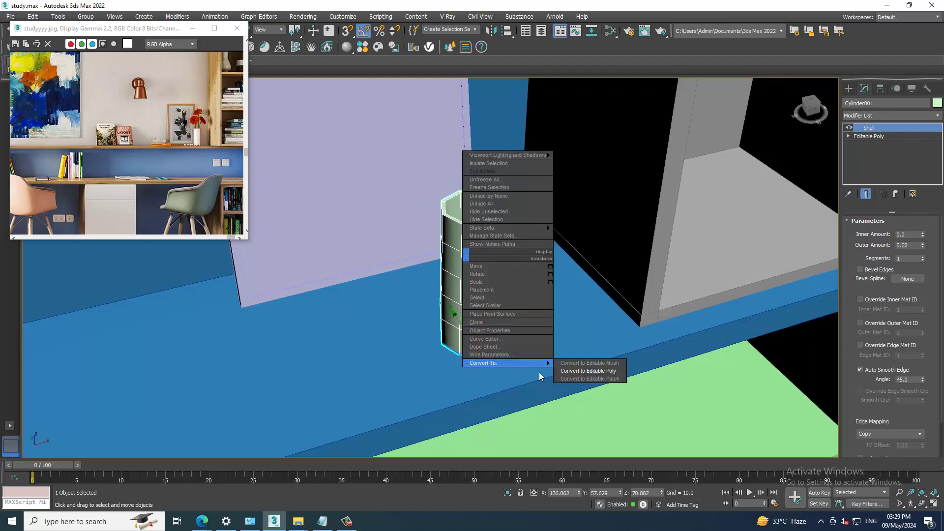
{"action": "left_click", "coordinate": [615, 379]}
{"action": "right_click", "coordinate": [501, 296]}
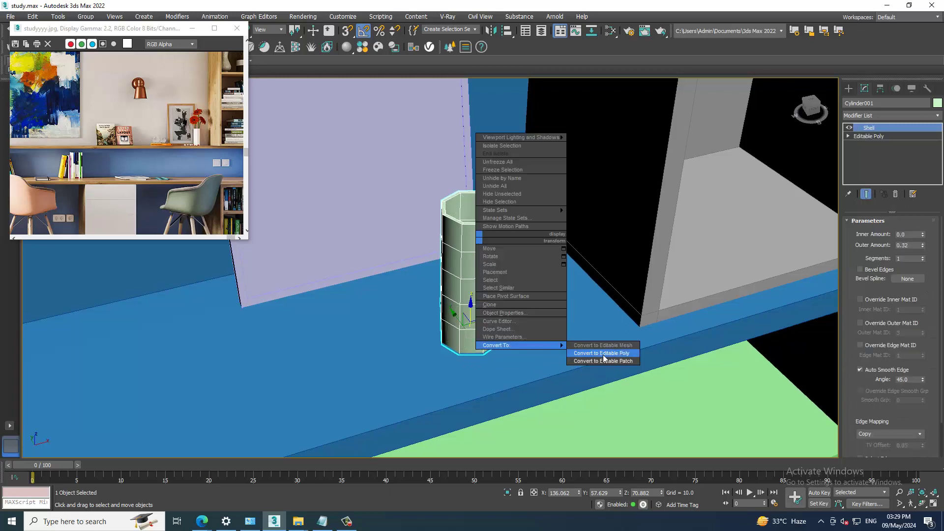
{"action": "left_click", "coordinate": [608, 359]}
{"action": "key", "text": "alt+w"}
{"action": "key", "text": "alt+w"}
- Draw a Line spline straw rising from inside the cup in Front view
{"action": "key", "text": "z"}
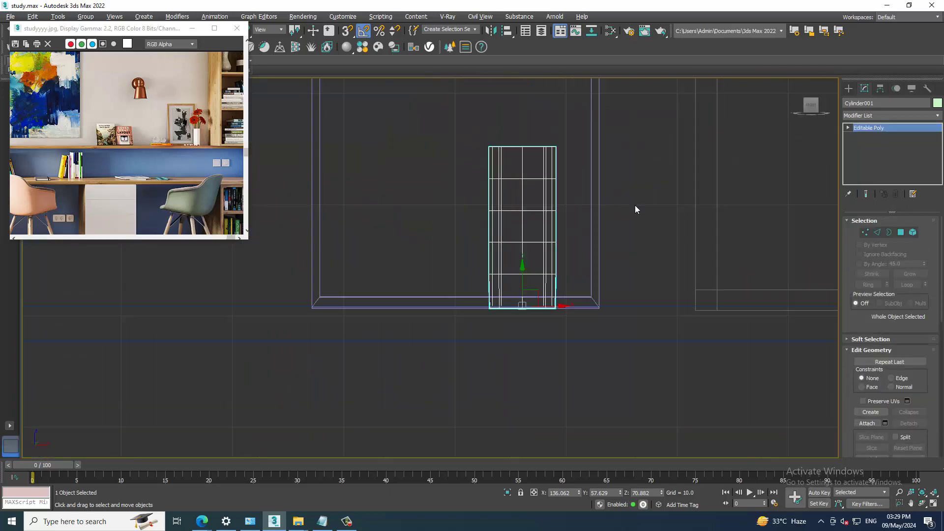
{"action": "left_click", "coordinate": [849, 88]}
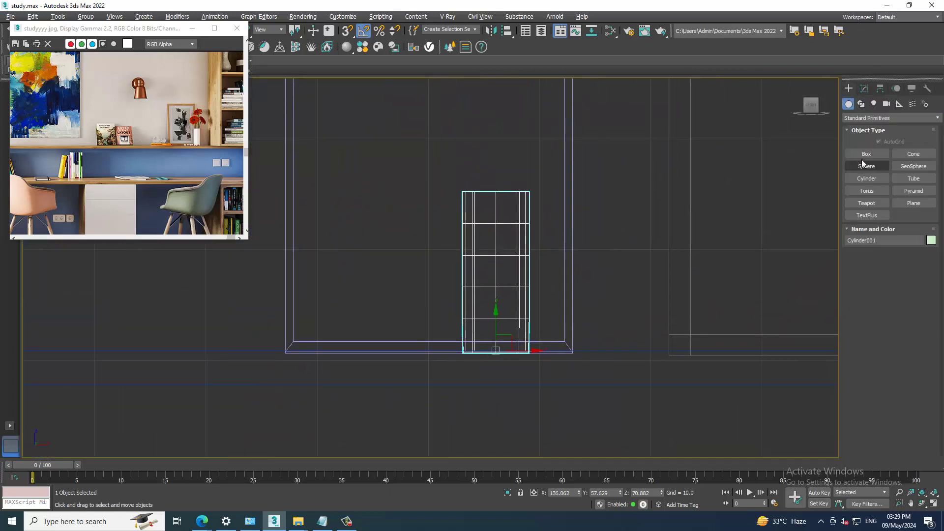
{"action": "left_click", "coordinate": [861, 104]}
{"action": "left_click", "coordinate": [866, 167]}
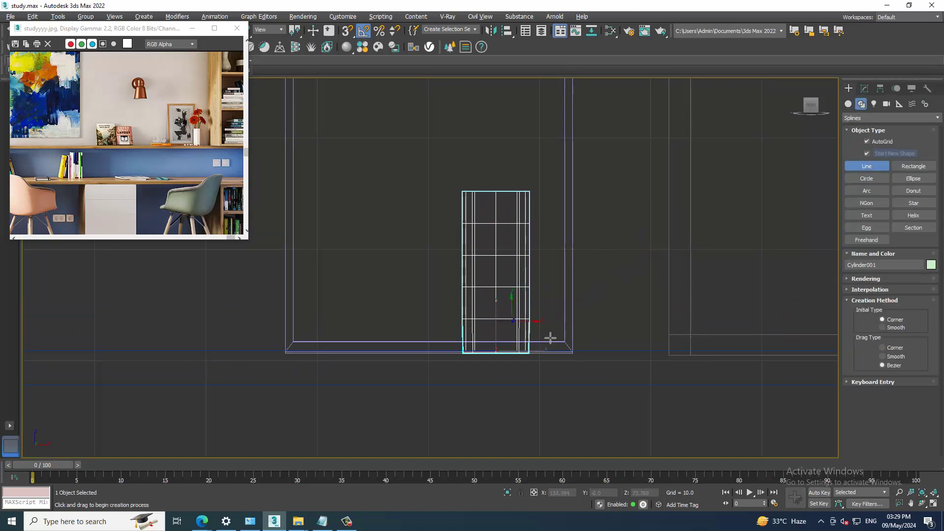
{"action": "left_click", "coordinate": [502, 320]}
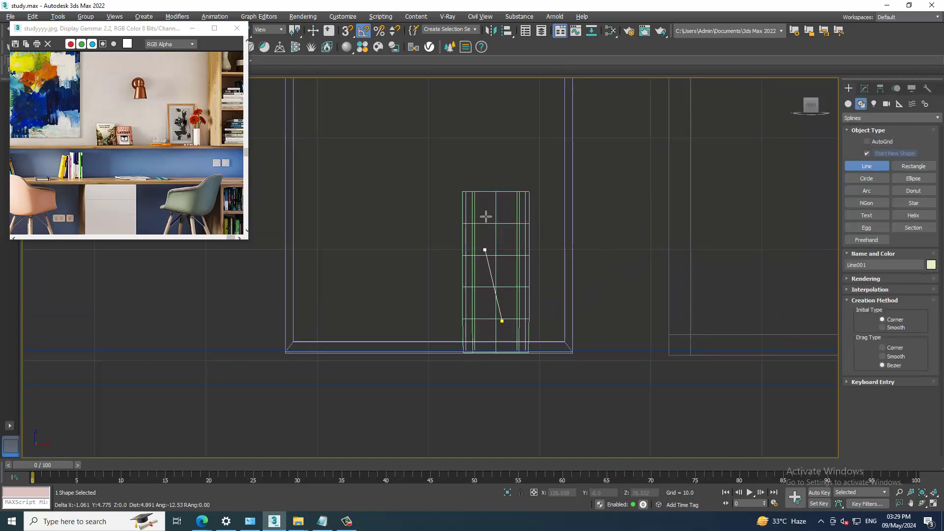
{"action": "left_click", "coordinate": [501, 156]}
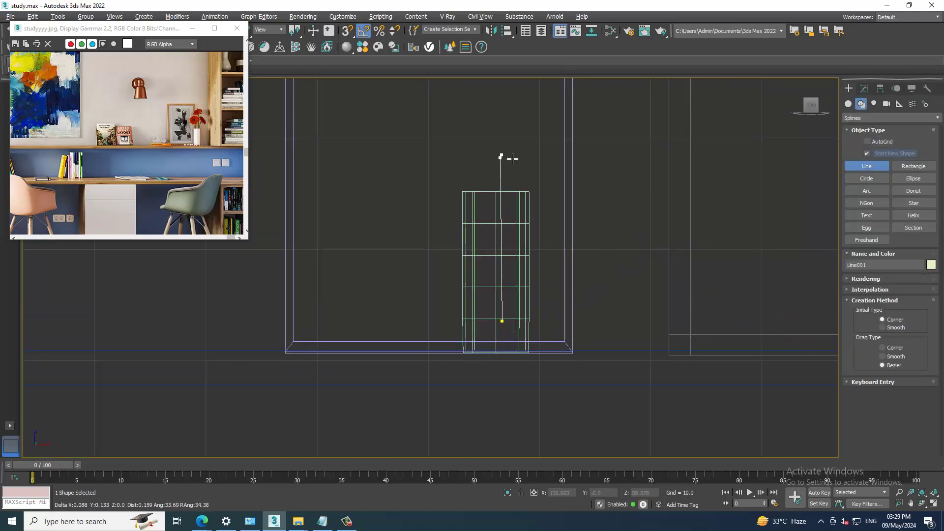
{"action": "right_click", "coordinate": [557, 133]}
{"action": "key", "text": "alt+w"}
{"action": "right_click", "coordinate": [666, 323]}
{"action": "key", "text": "alt+w"}
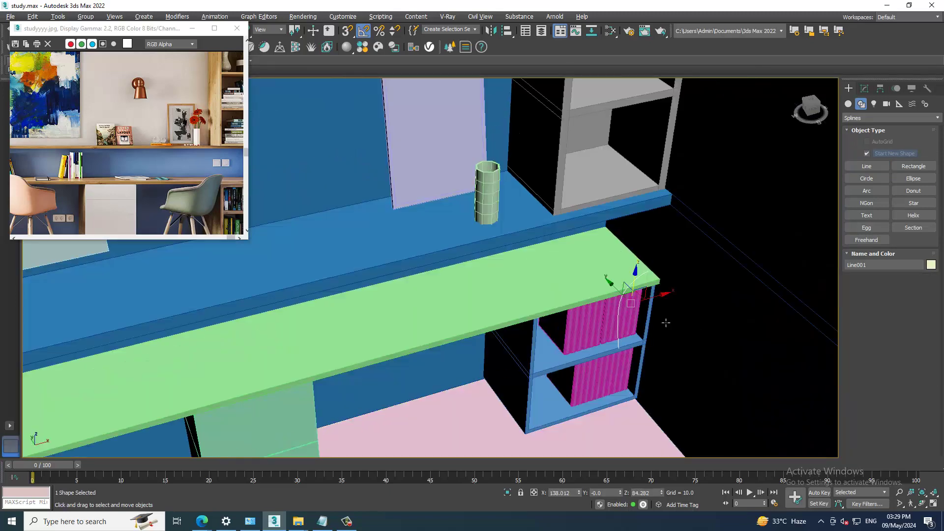
- Position the straw line inside the cup
{"action": "middle_click_drag", "start_coordinate": [666, 323], "coordinate": [615, 295], "text": "alt"}
{"action": "left_click_drag", "start_coordinate": [614, 296], "coordinate": [535, 230]}
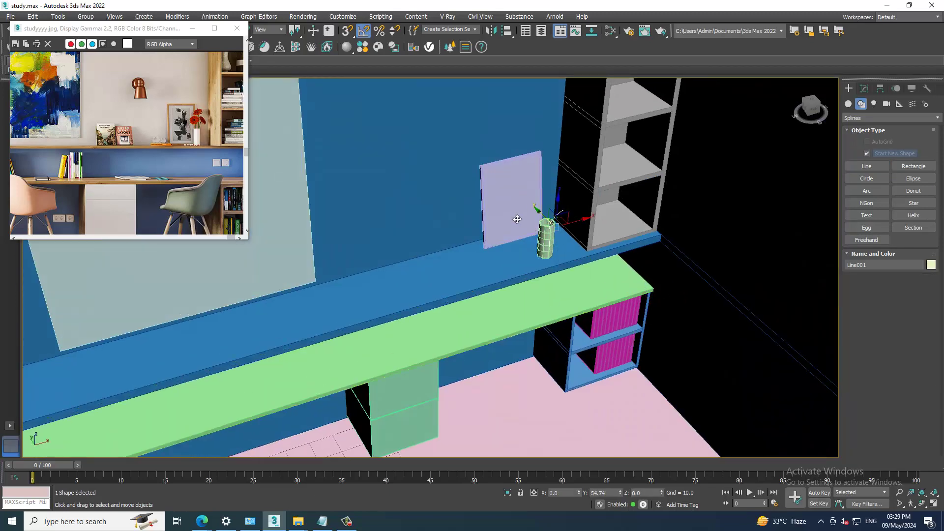
{"action": "scroll", "coordinate": [520, 219], "scroll_direction": "up", "scroll_amount": 5}
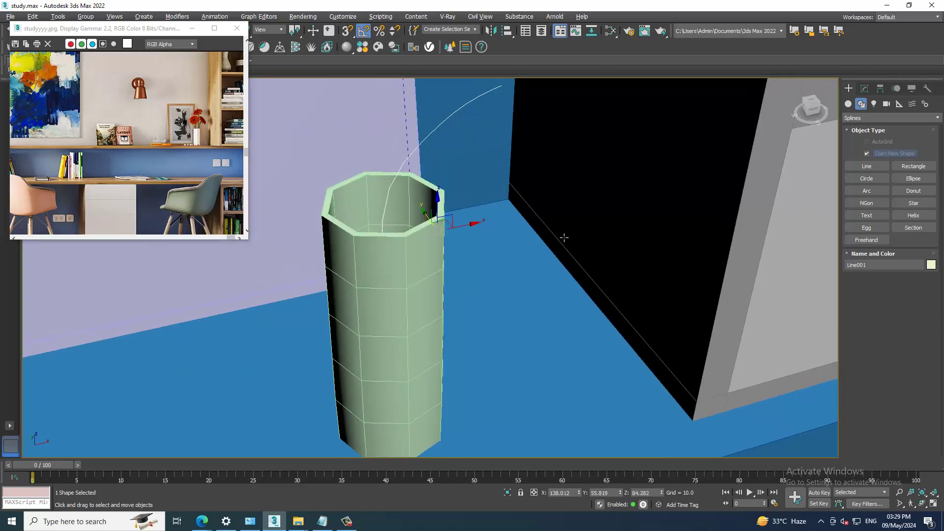
{"action": "middle_click_drag", "start_coordinate": [584, 244], "coordinate": [479, 261], "text": "alt"}
{"action": "left_click_drag", "start_coordinate": [435, 231], "coordinate": [433, 221]}
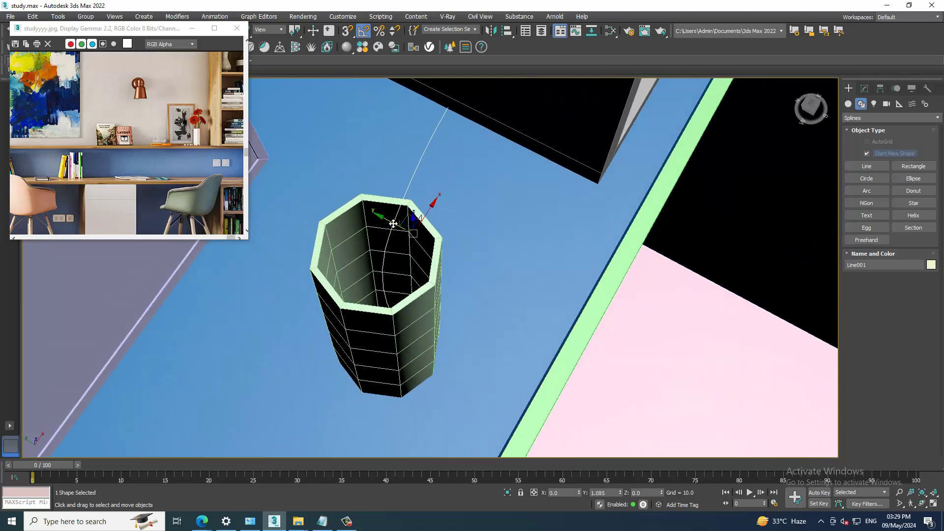
{"action": "middle_click_drag", "start_coordinate": [432, 221], "coordinate": [511, 231], "text": "alt"}
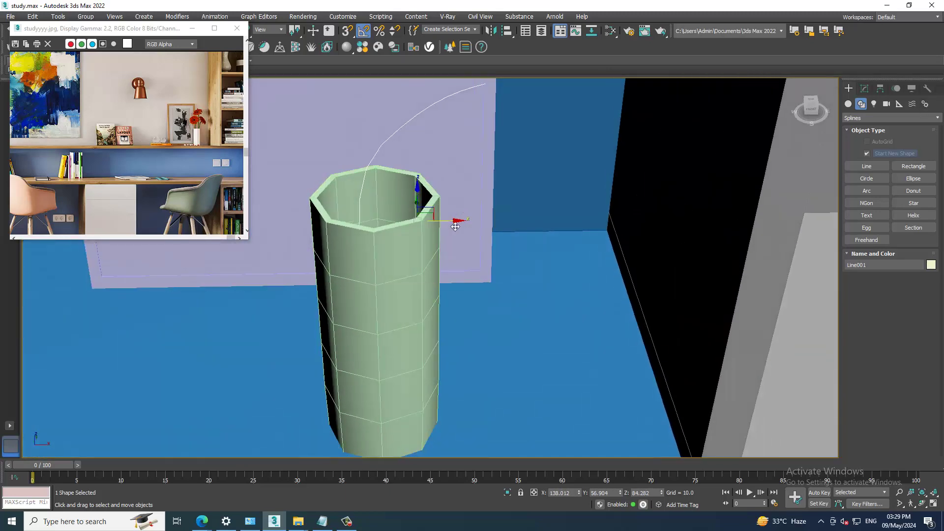
{"action": "left_click_drag", "start_coordinate": [471, 220], "coordinate": [484, 220]}
- Enable the line's viewport rendering with a Thickness of 0.27
{"action": "left_click", "coordinate": [865, 89]}
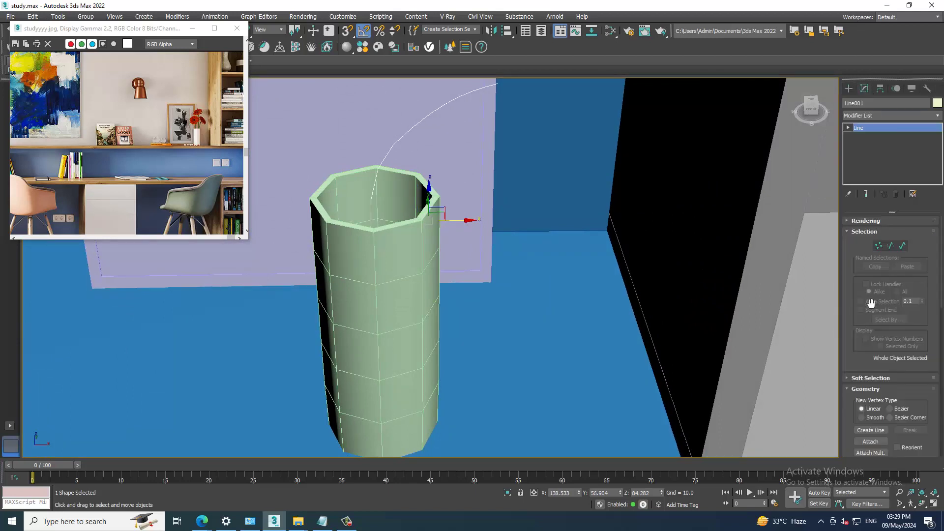
{"action": "left_click", "coordinate": [865, 221]}
{"action": "left_click", "coordinate": [858, 239]}
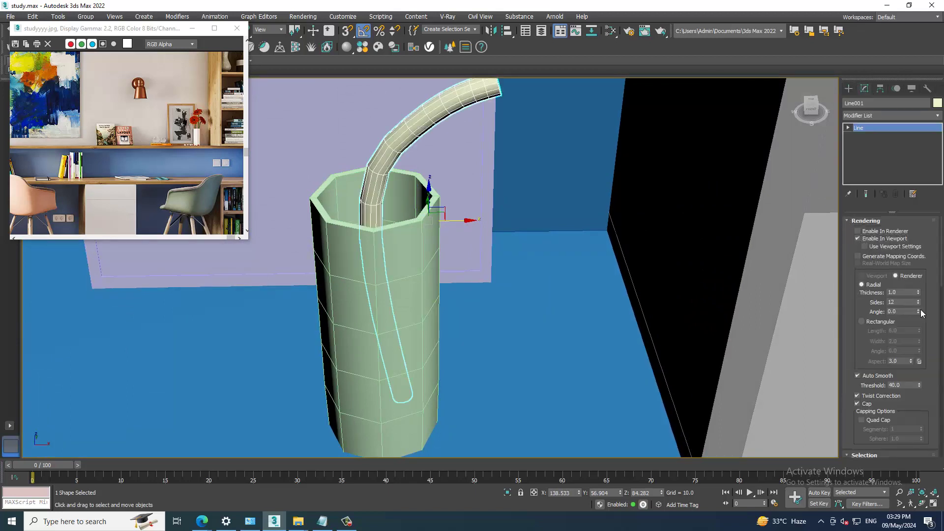
{"action": "left_click_drag", "start_coordinate": [919, 294], "coordinate": [928, 339]}
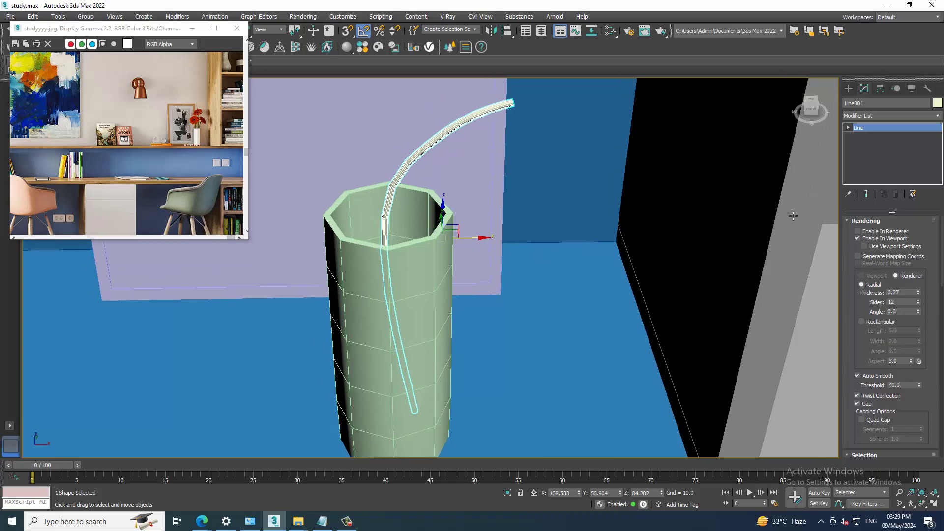
{"action": "key", "text": "alt+w"}
{"action": "left_click", "coordinate": [849, 88]}
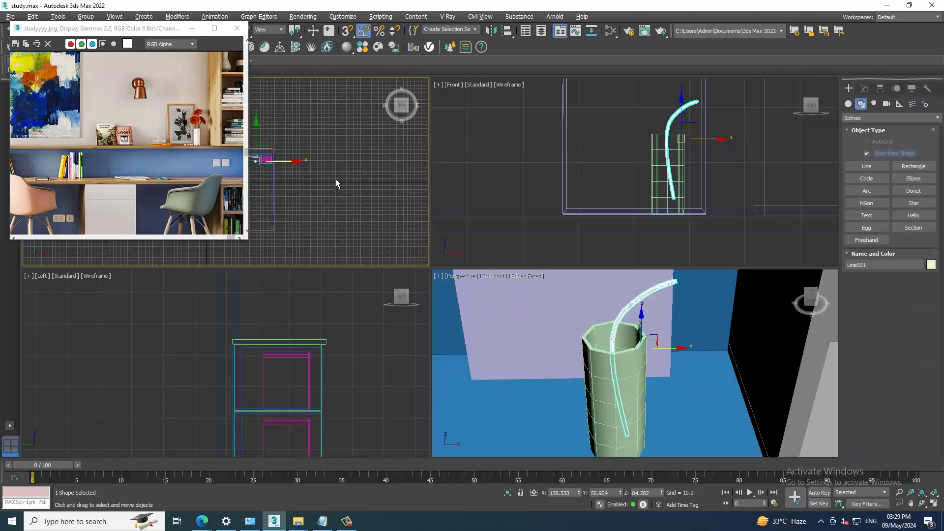
- Raise the straw within the cup and draw a circle beside it
{"action": "key", "text": "alt+w"}
{"action": "scroll", "coordinate": [489, 185], "scroll_direction": "down", "scroll_amount": 2}
{"action": "scroll", "coordinate": [615, 231], "scroll_direction": "up", "scroll_amount": 2}
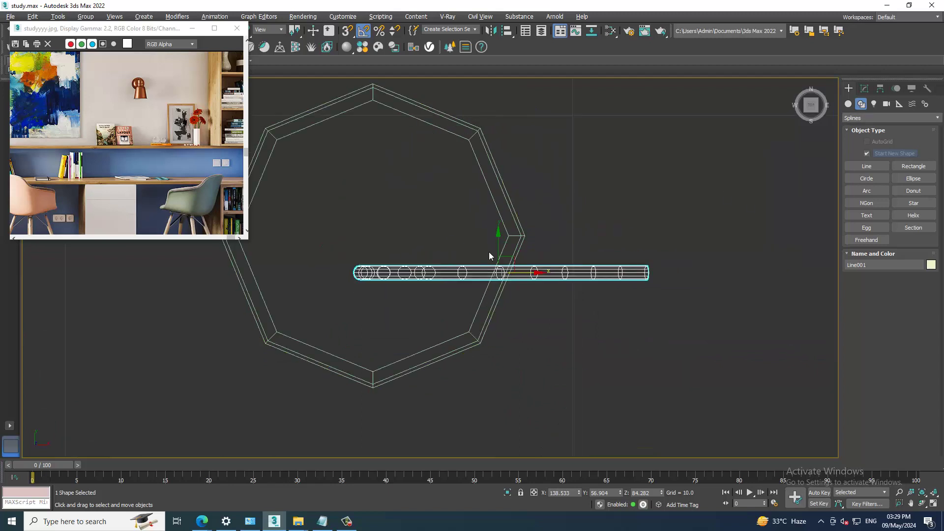
{"action": "left_click_drag", "start_coordinate": [502, 244], "coordinate": [507, 211]}
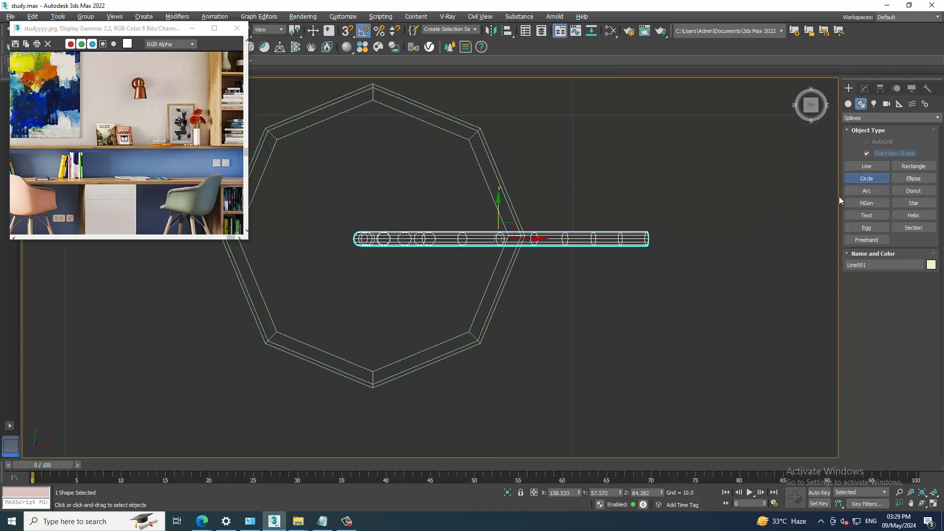
{"action": "left_click_drag", "start_coordinate": [740, 259], "coordinate": [769, 306]}
- Turn off the circle's viewport rendering and raise it to stem-tip height
{"action": "left_click", "coordinate": [865, 89]}
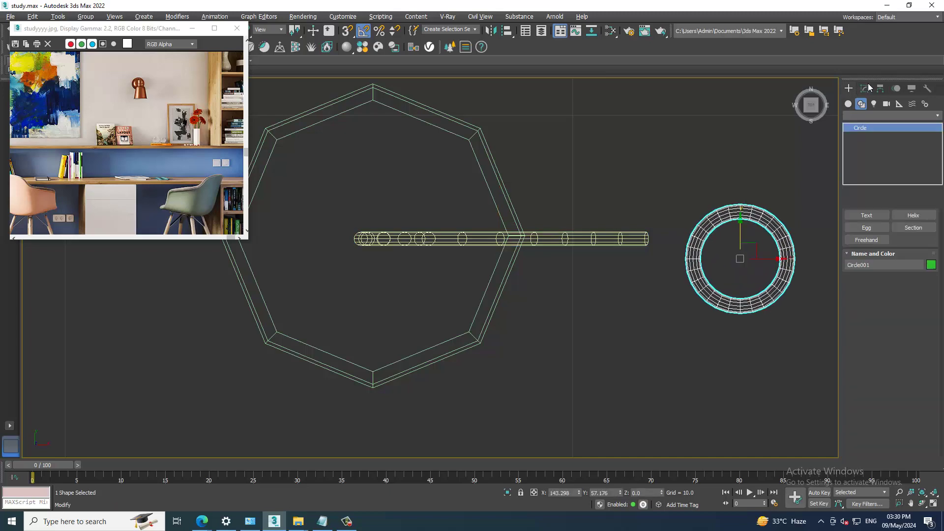
{"action": "left_click", "coordinate": [858, 239]}
{"action": "middle_click_drag", "start_coordinate": [732, 251], "coordinate": [719, 250]}
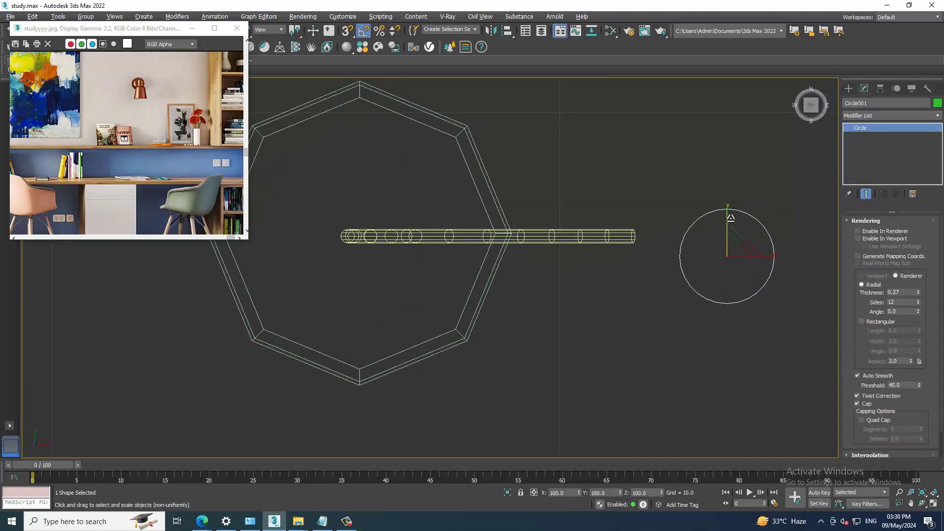
{"action": "mouse_move", "coordinate": [731, 217]}
{"action": "middle_mouse_down", "text": "alt"}
{"action": "mouse_move", "coordinate": [736, 249]}
{"action": "mouse_move", "coordinate": [698, 328]}
{"action": "mouse_move", "coordinate": [708, 298]}
{"action": "middle_mouse_up", "text": "alt"}
{"action": "key", "text": "w"}
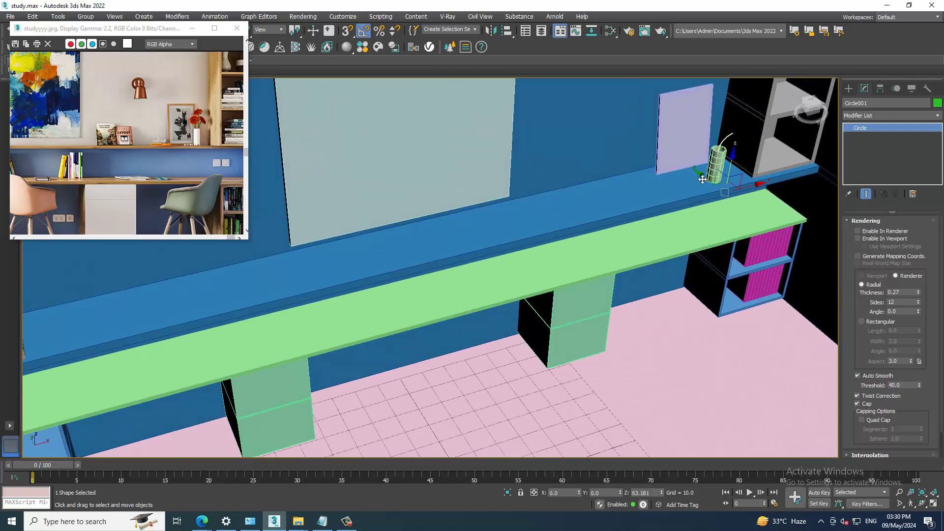
{"action": "left_click_drag", "start_coordinate": [702, 179], "coordinate": [704, 130]}
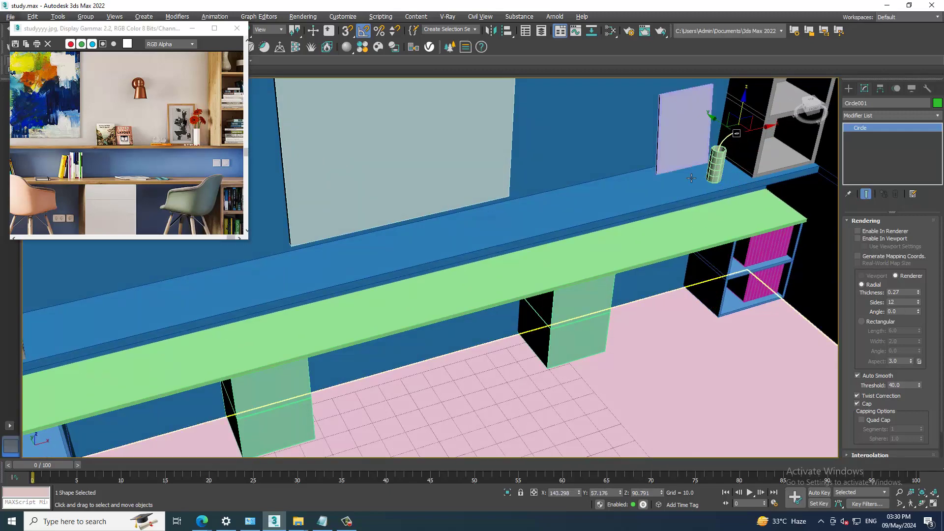
- Convert the circle to an Editable Spline
{"action": "middle_click_drag", "start_coordinate": [332, 192], "coordinate": [319, 192]}
{"action": "key", "text": "alt+w"}
{"action": "key", "text": "alt+w"}
{"action": "key", "text": "z"}
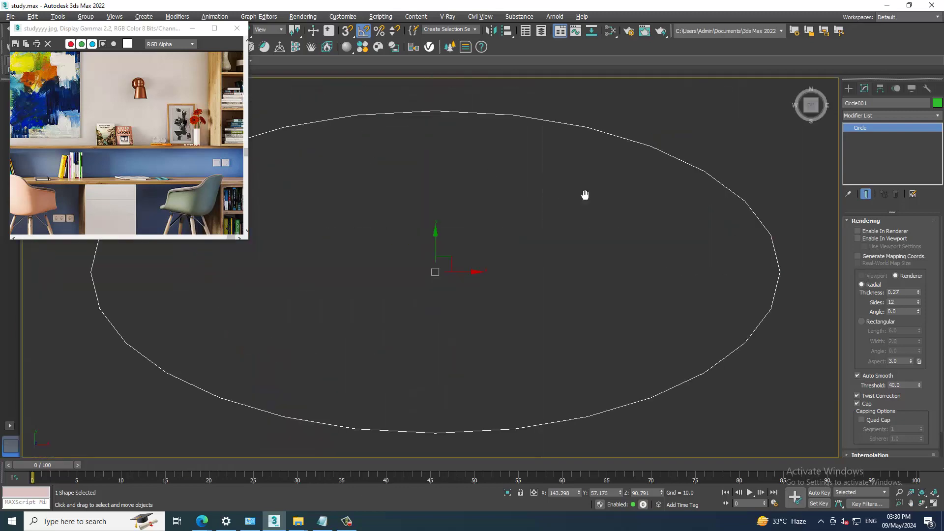
{"action": "scroll", "coordinate": [584, 197], "scroll_direction": "down", "scroll_amount": 2}
{"action": "scroll", "coordinate": [639, 212], "scroll_direction": "down", "scroll_amount": 3}
{"action": "right_click", "coordinate": [615, 181]}
{"action": "left_click", "coordinate": [723, 295]}
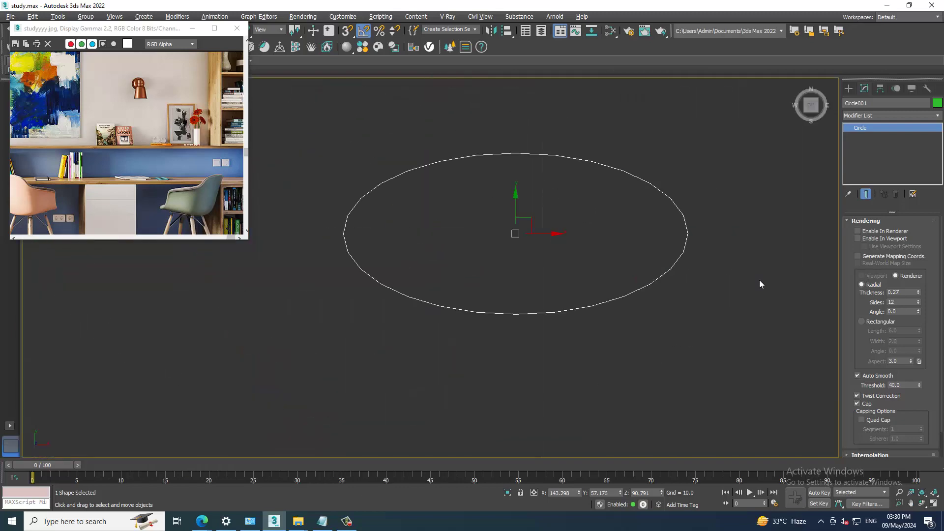
- Drag the circle's vertices to stretch it into a pointed, curved leaf outline
{"action": "left_click_drag", "start_coordinate": [719, 239], "coordinate": [795, 244]}
{"action": "key", "text": "alt+w"}
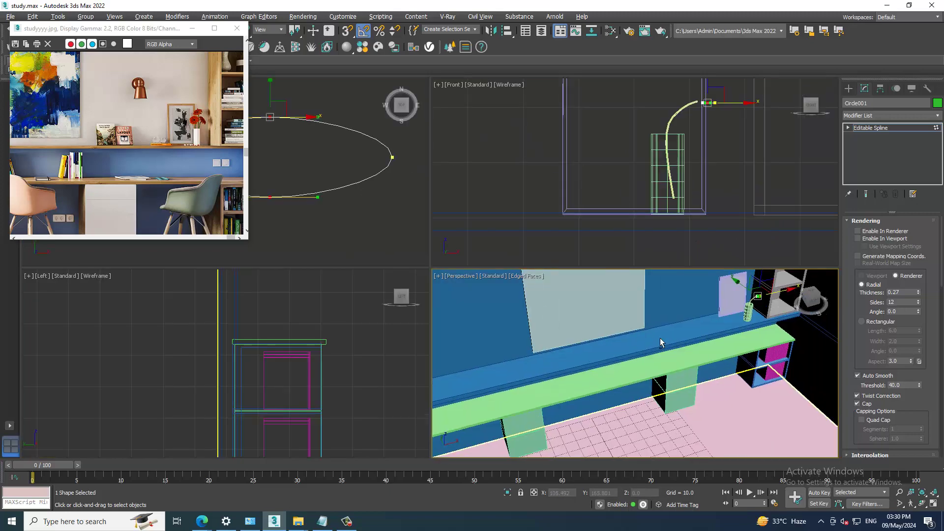
{"action": "key", "text": "alt+w"}
{"action": "scroll", "coordinate": [604, 258], "scroll_direction": "down", "scroll_amount": 5}
{"action": "left_click_drag", "start_coordinate": [578, 232], "coordinate": [580, 224]}
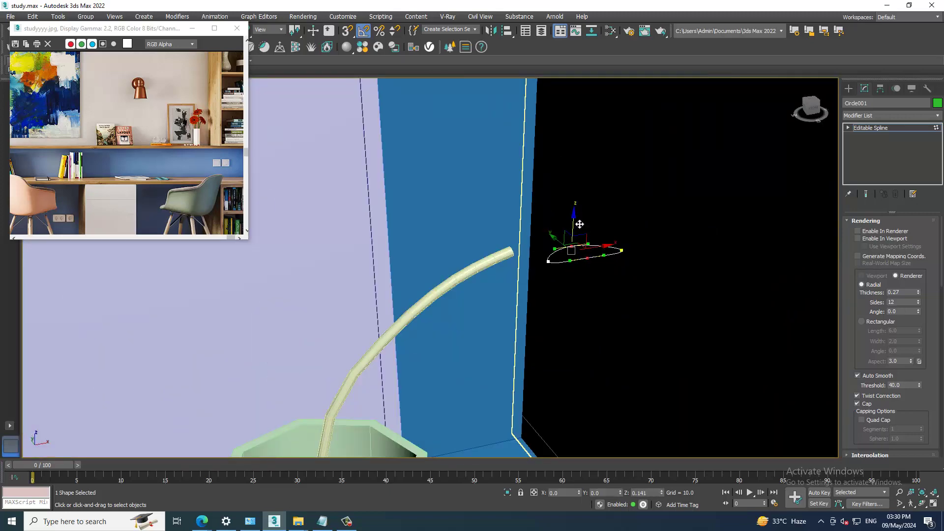
{"action": "mouse_move", "coordinate": [579, 223]}
{"action": "middle_mouse_down", "text": "alt"}
{"action": "mouse_move", "coordinate": [589, 229]}
{"action": "mouse_move", "coordinate": [570, 233]}
{"action": "mouse_move", "coordinate": [628, 238]}
{"action": "middle_mouse_up", "text": "alt"}
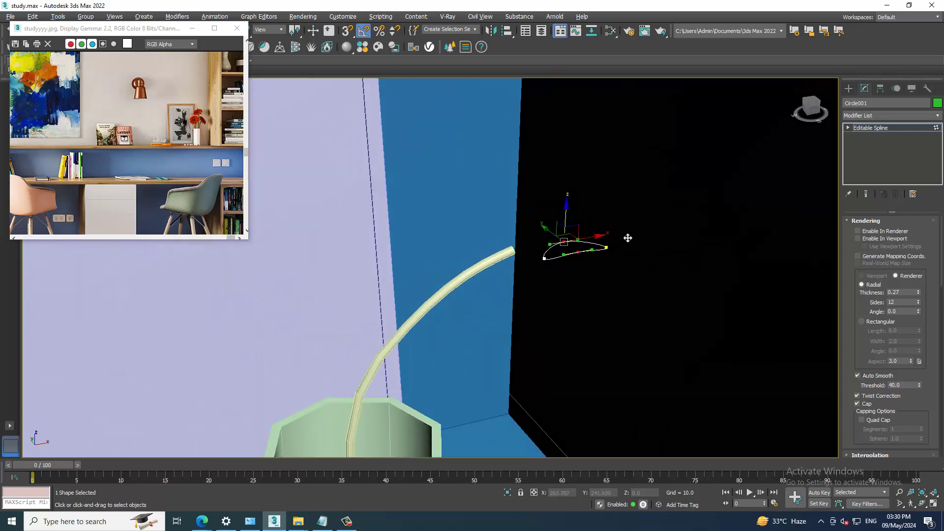
- Add an Extrude modifier to the leaf outline with an Amount of 0.021
{"action": "left_click", "coordinate": [902, 117]}
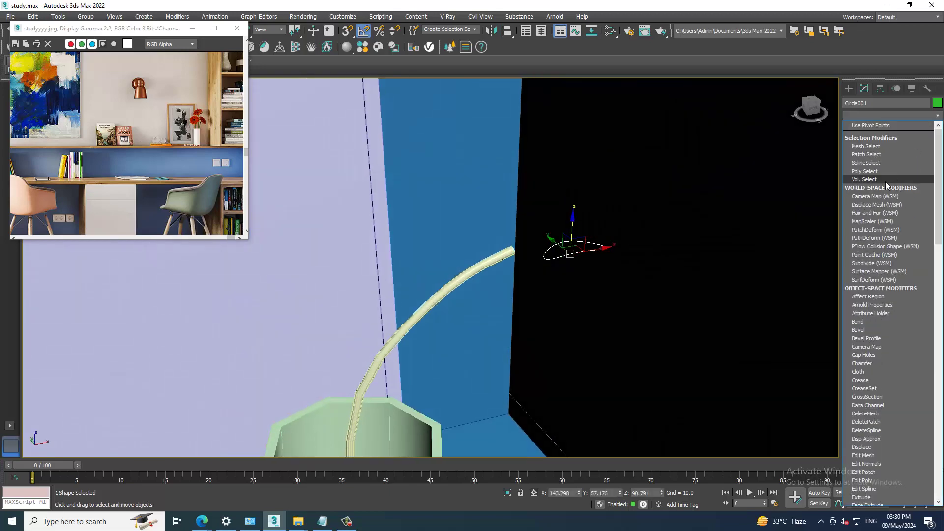
{"action": "type", "text": "ex"}
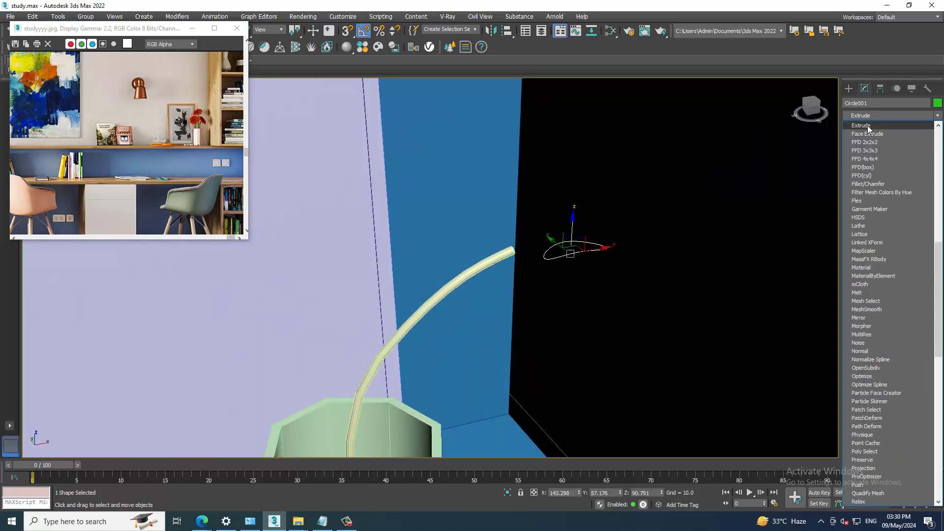
{"action": "left_click", "coordinate": [868, 126]}
{"action": "scroll", "coordinate": [614, 255], "scroll_direction": "up", "scroll_amount": 3}
{"action": "scroll", "coordinate": [546, 251], "scroll_direction": "up", "scroll_amount": 4}
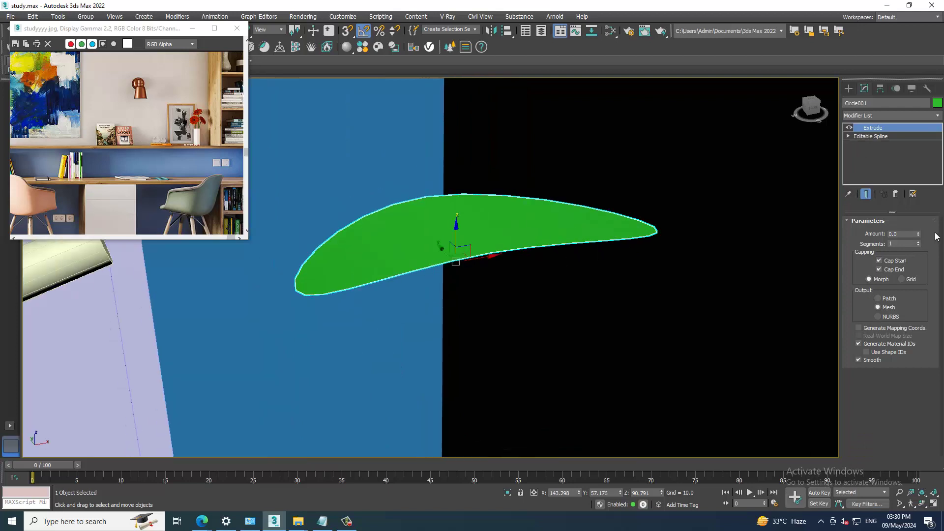
{"action": "left_click", "coordinate": [918, 234]}
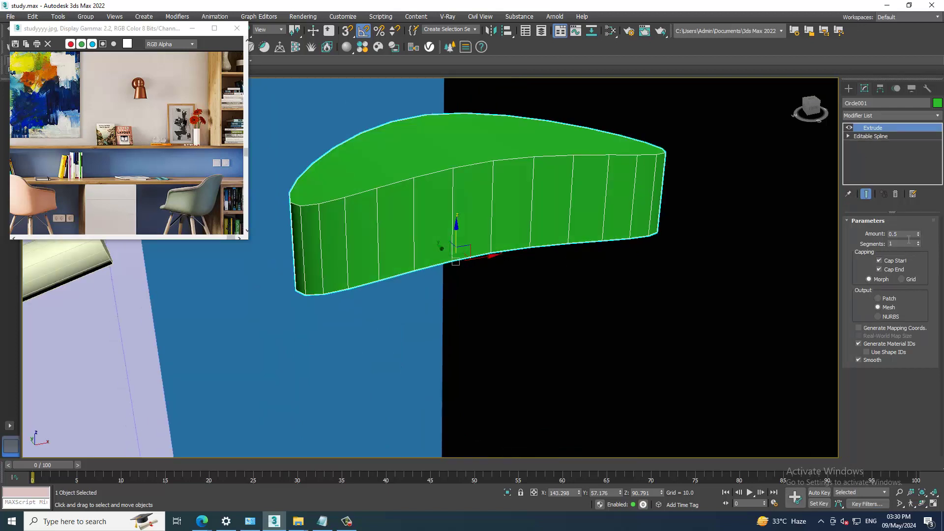
{"action": "double_click", "coordinate": [905, 235]}
{"action": "type", "text": "1"}
{"action": "key", "text": "Return"}
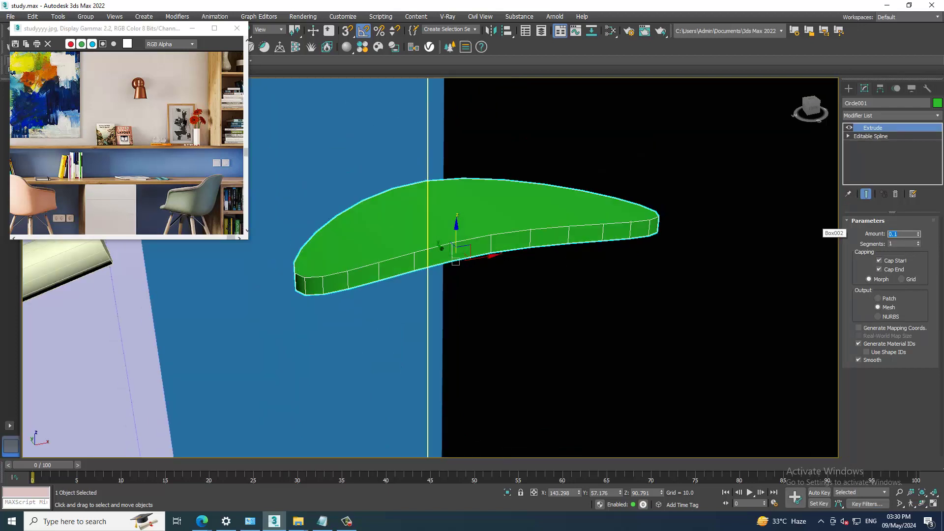
{"action": "type", "text": "21"}
{"action": "key", "text": "Return"}
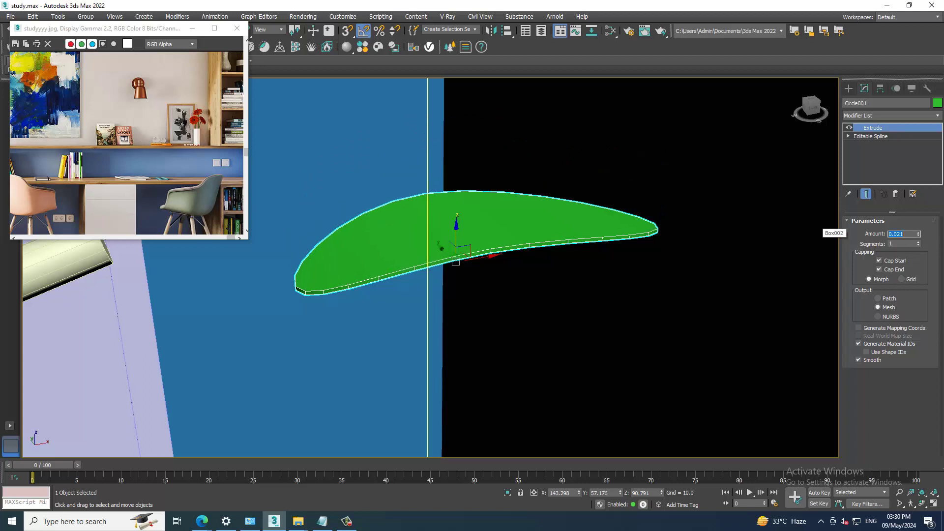
- Orbit and zoom around the extruded leaf, cycling through the scale, move and rotate tools
{"action": "mouse_move", "coordinate": [689, 266]}
{"action": "middle_mouse_down", "text": "alt"}
{"action": "mouse_move", "coordinate": [664, 260]}
{"action": "mouse_move", "coordinate": [668, 266]}
{"action": "middle_mouse_up", "text": "alt"}
{"action": "scroll", "coordinate": [668, 266], "scroll_direction": "down", "scroll_amount": 3}
{"action": "scroll", "coordinate": [684, 264], "scroll_direction": "down", "scroll_amount": 2}
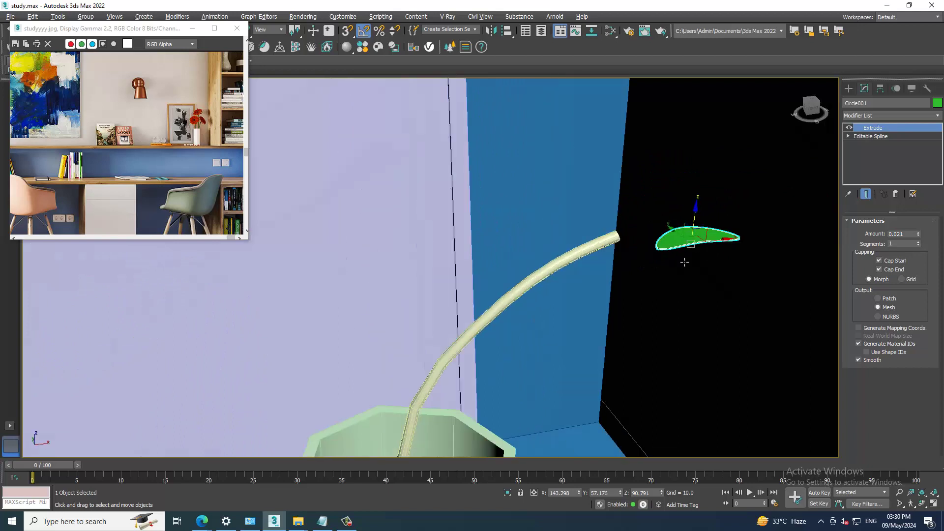
{"action": "scroll", "coordinate": [688, 268], "scroll_direction": "down", "scroll_amount": 2}
{"action": "key", "text": "r"}
{"action": "key", "text": "w"}
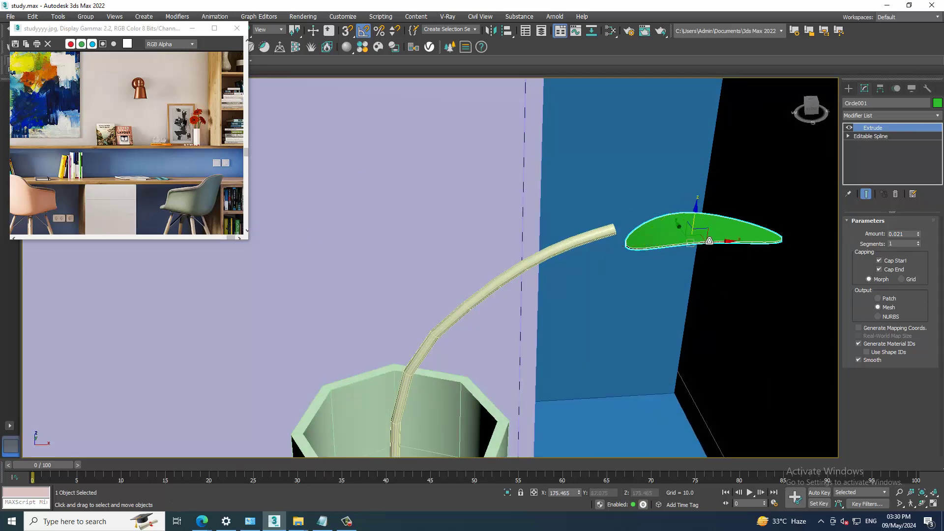
{"action": "middle_click_drag", "start_coordinate": [703, 248], "coordinate": [711, 256], "text": "alt"}
{"action": "key", "text": "e"}
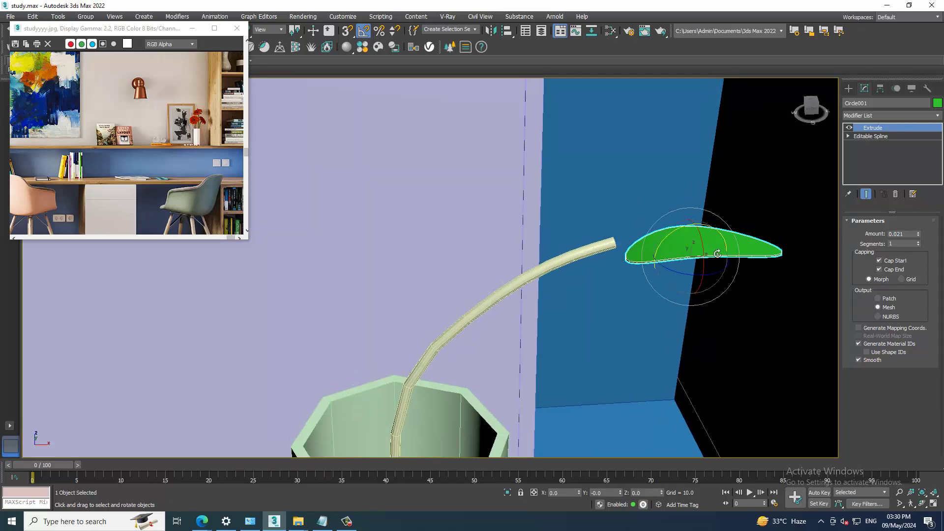
{"action": "key", "text": "w"}
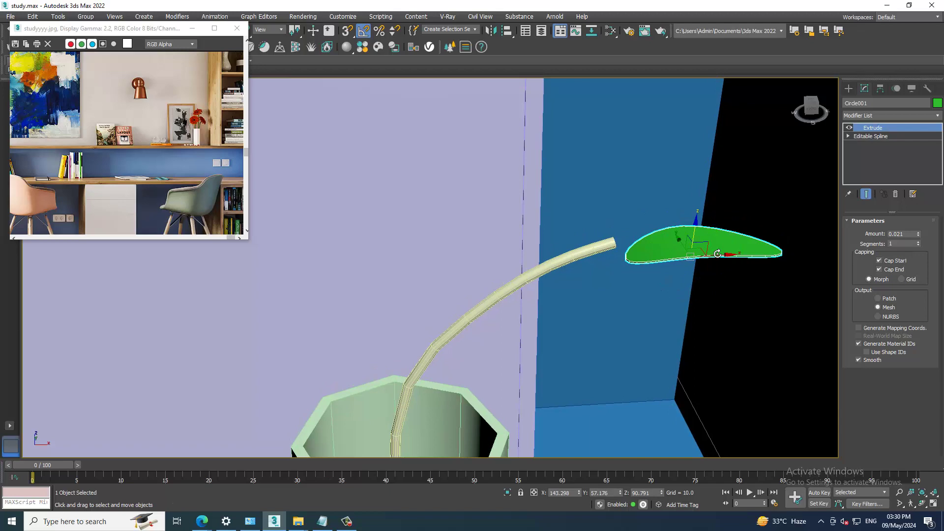
- With Affect Pivot Only, move the leaf's pivot to its left edge in the top view
{"action": "left_click", "coordinate": [880, 88]}
{"action": "left_click", "coordinate": [890, 157]}
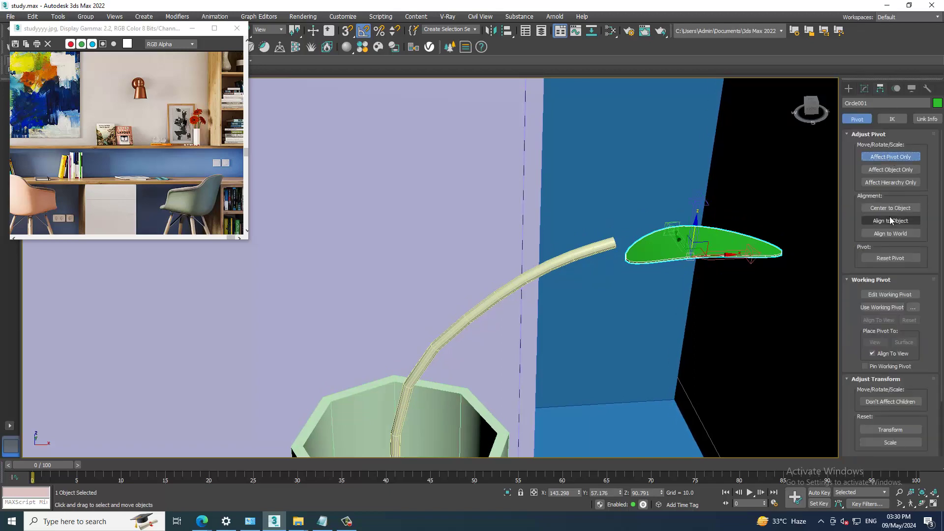
{"action": "scroll", "coordinate": [730, 258], "scroll_direction": "up", "scroll_amount": 5}
{"action": "key", "text": "alt+w"}
{"action": "middle_click_drag", "start_coordinate": [302, 187], "coordinate": [340, 185]}
{"action": "key", "text": "alt+w"}
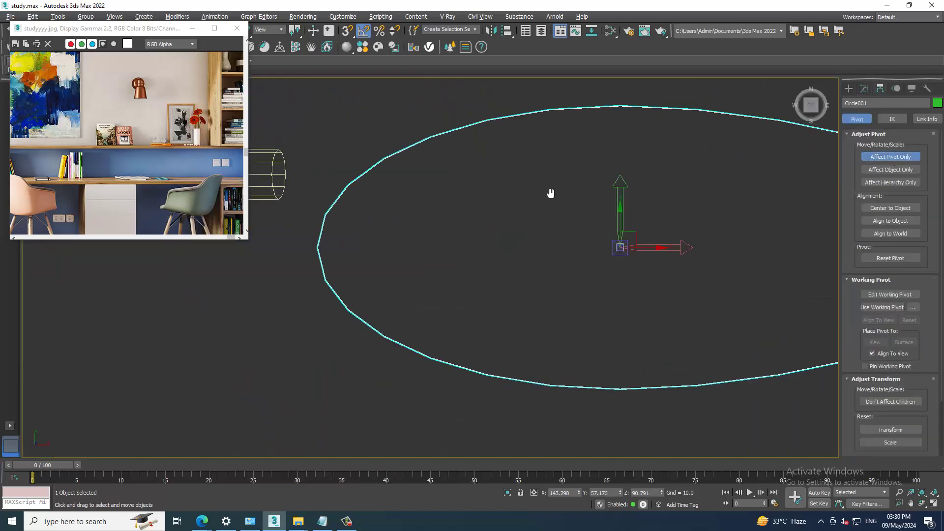
{"action": "left_click_drag", "start_coordinate": [669, 252], "coordinate": [368, 248]}
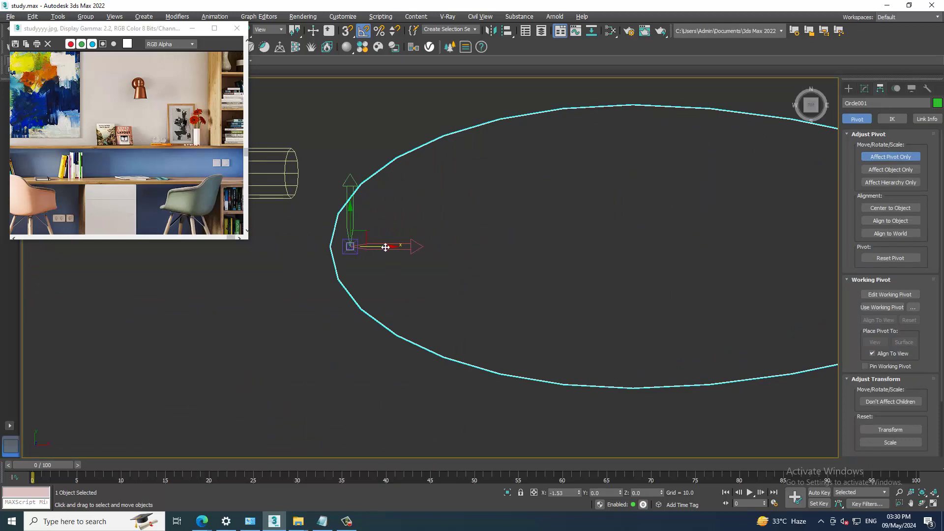
{"action": "left_click", "coordinate": [890, 157]}
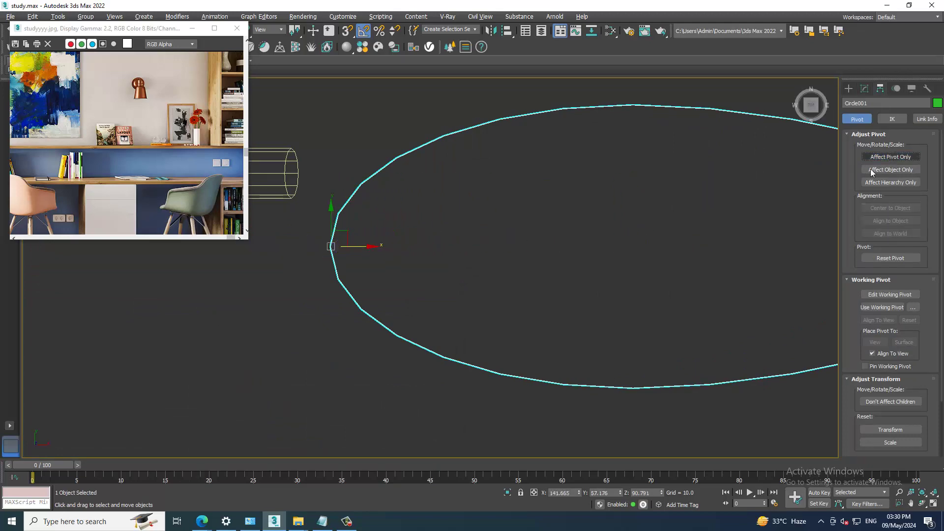
- Return to the full-size perspective view with the rotate tool active
{"action": "key", "text": "alt+w"}
{"action": "key", "text": "alt+w"}
{"action": "key", "text": "e"}
{"action": "scroll", "coordinate": [570, 290], "scroll_direction": "down", "scroll_amount": 3}
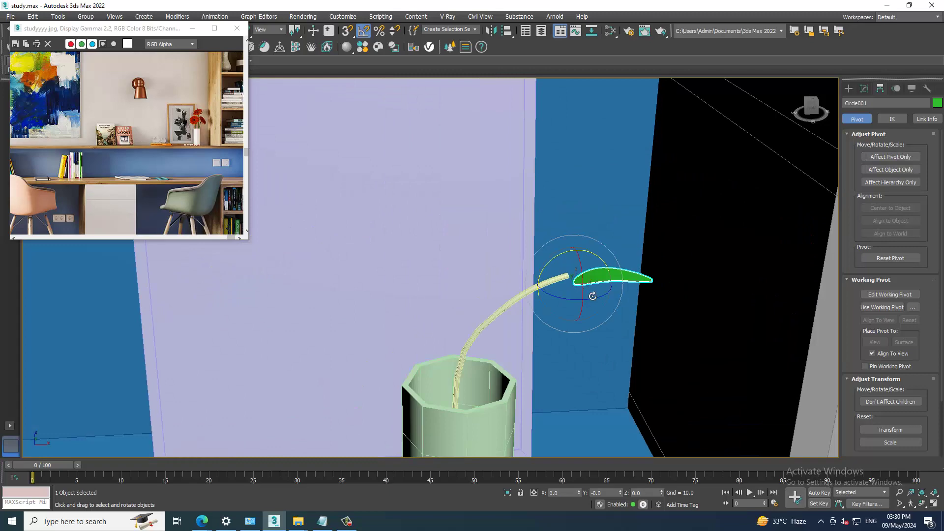
{"action": "scroll", "coordinate": [593, 296], "scroll_direction": "up", "scroll_amount": 5}
- Shift-rotate the leaf around its base into 4 copies, plus one more in the gap
{"action": "left_click_drag", "start_coordinate": [539, 294], "coordinate": [502, 299], "text": "shift"}
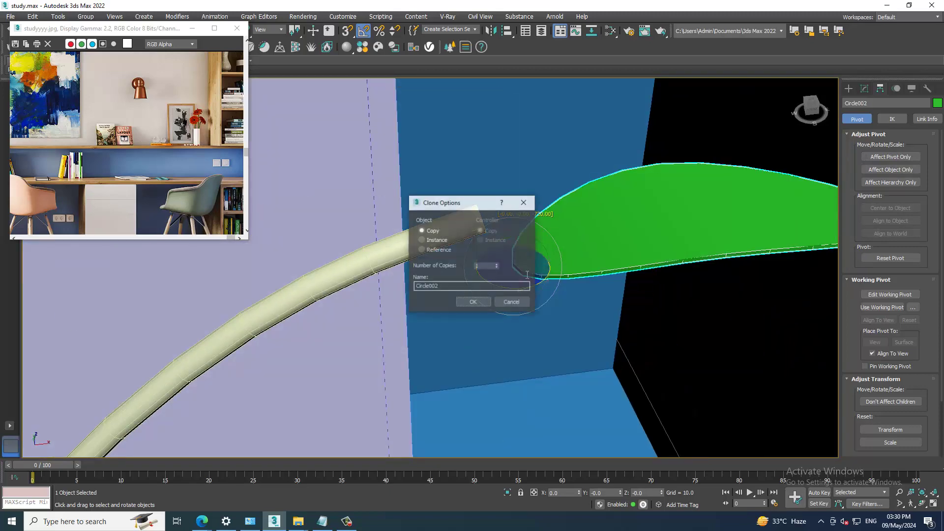
{"action": "left_click", "coordinate": [510, 303]}
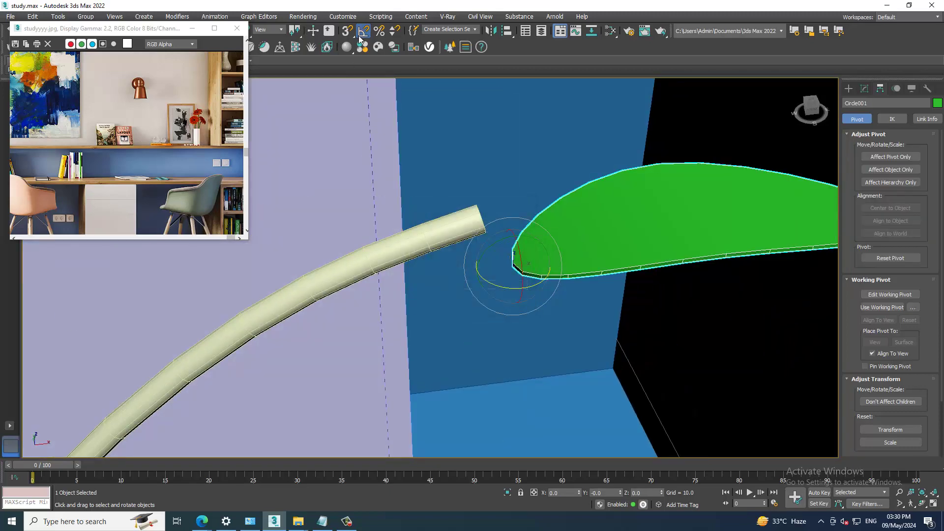
{"action": "left_click_drag", "start_coordinate": [534, 294], "coordinate": [506, 303], "text": "shift"}
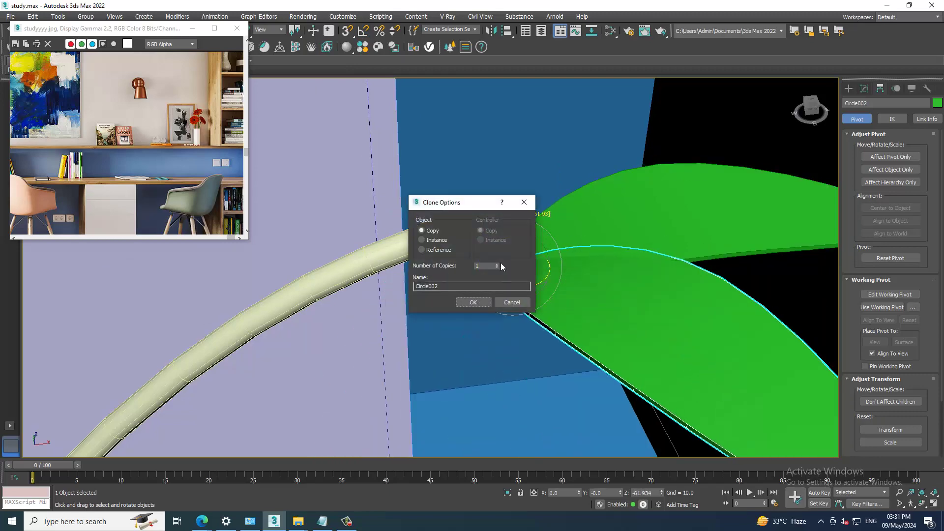
{"action": "left_click", "coordinate": [497, 264]}
{"action": "left_click", "coordinate": [497, 264]}
{"action": "left_click", "coordinate": [497, 264]}
{"action": "left_click", "coordinate": [483, 300]}
{"action": "scroll", "coordinate": [492, 285], "scroll_direction": "down", "scroll_amount": 3}
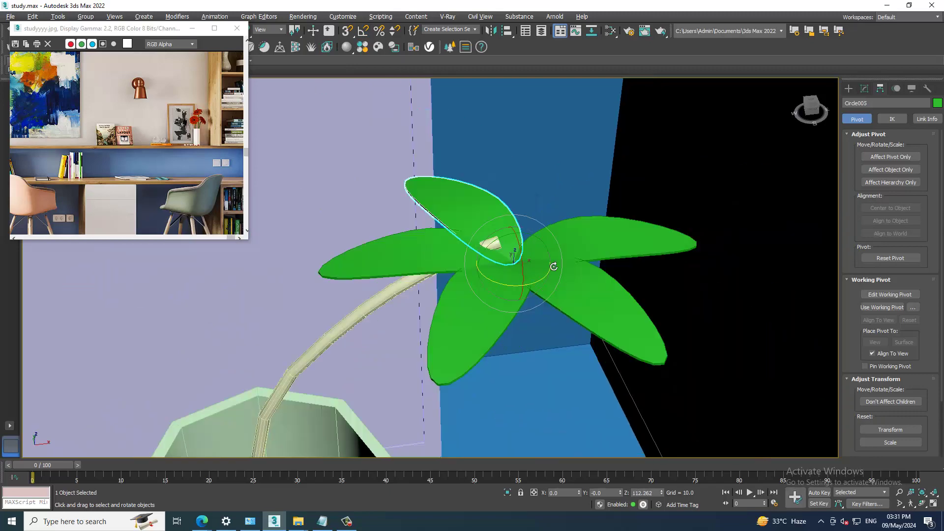
{"action": "scroll", "coordinate": [547, 271], "scroll_direction": "down", "scroll_amount": 2}
{"action": "left_click_drag", "start_coordinate": [542, 298], "coordinate": [474, 299], "text": "shift"}
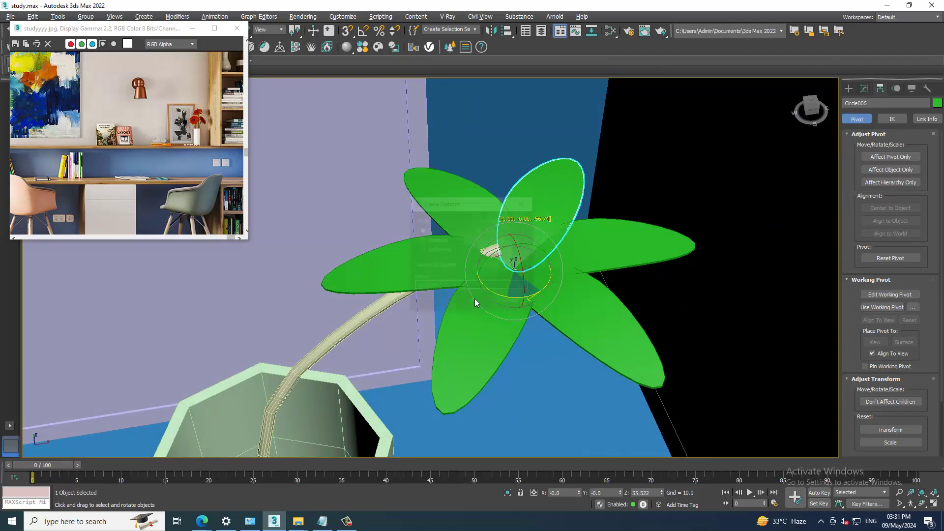
{"action": "left_click", "coordinate": [473, 300]}
- Select all six leaves and scale them down together
{"action": "scroll", "coordinate": [579, 265], "scroll_direction": "up", "scroll_amount": 2}
{"action": "left_click", "coordinate": [605, 227], "text": "ctrl"}
{"action": "left_click", "coordinate": [583, 329], "text": "ctrl"}
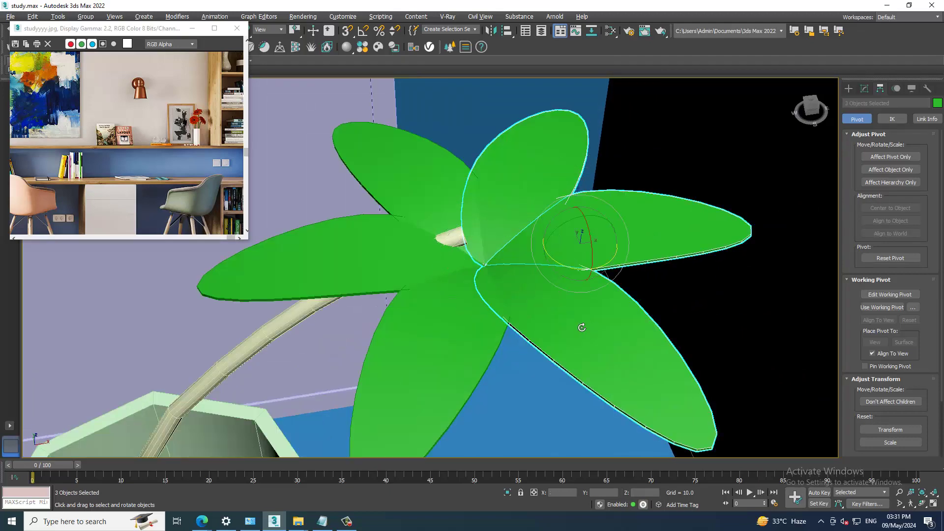
{"action": "left_click", "coordinate": [432, 373], "text": "ctrl"}
{"action": "left_click", "coordinate": [362, 257], "text": "ctrl"}
{"action": "left_click", "coordinate": [420, 194], "text": "ctrl"}
{"action": "scroll", "coordinate": [419, 194], "scroll_direction": "down", "scroll_amount": 3}
{"action": "key", "text": "r"}
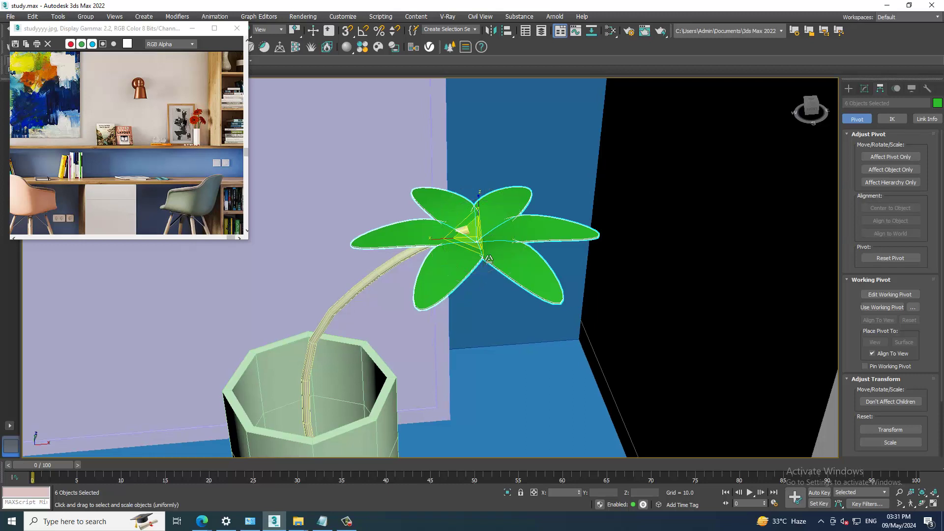
{"action": "mouse_move", "coordinate": [472, 246]}
{"action": "left_mouse_down"}
{"action": "mouse_move", "coordinate": [473, 230]}
{"action": "mouse_move", "coordinate": [482, 248]}
{"action": "left_mouse_up"}
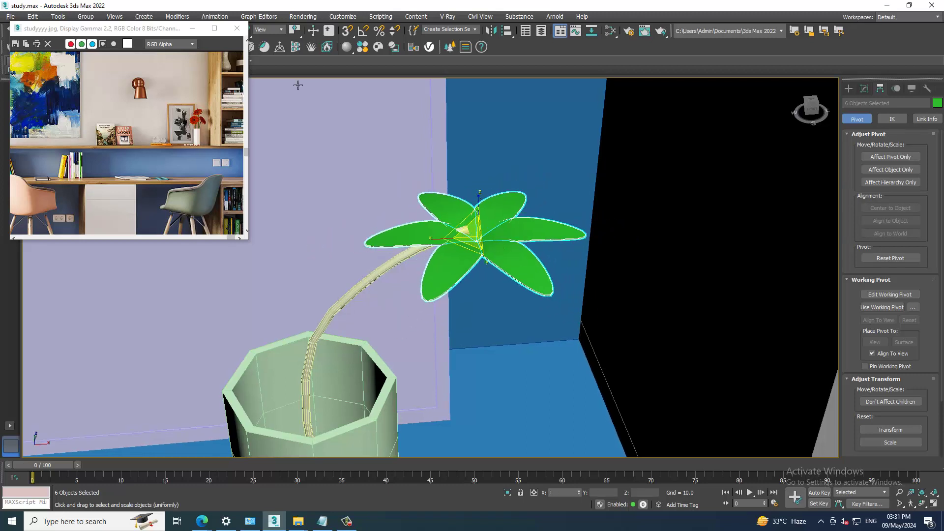
- Group the selected petals as Group001
{"action": "left_click", "coordinate": [85, 16]}
{"action": "left_click", "coordinate": [107, 37]}
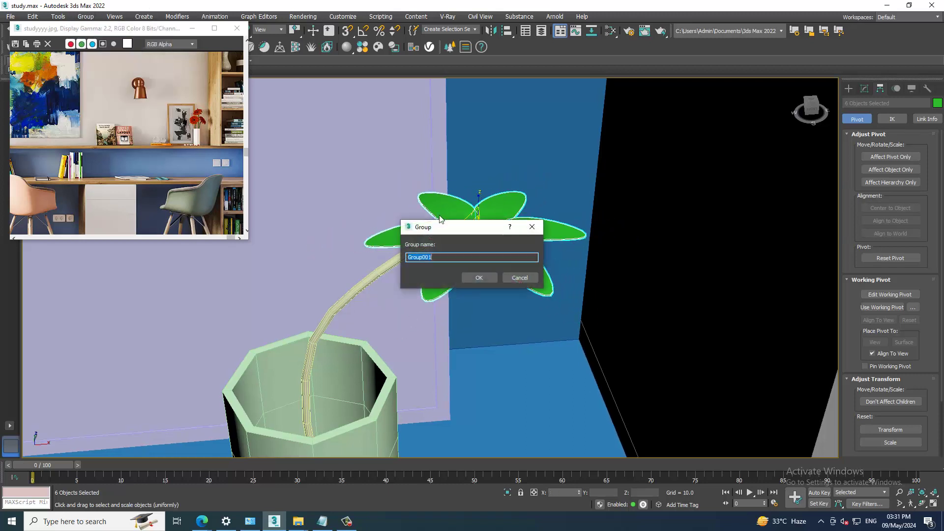
{"action": "left_click", "coordinate": [479, 278]}
{"action": "key", "text": "e"}
- Rotate and move the petal group onto the stem tip, facing along the stem
{"action": "left_click_drag", "start_coordinate": [509, 216], "coordinate": [544, 255]}
{"action": "mouse_move", "coordinate": [544, 255]}
{"action": "middle_mouse_down", "text": "alt"}
{"action": "mouse_move", "coordinate": [502, 223]}
{"action": "mouse_move", "coordinate": [439, 260]}
{"action": "middle_mouse_up", "text": "alt"}
{"action": "key", "text": "w"}
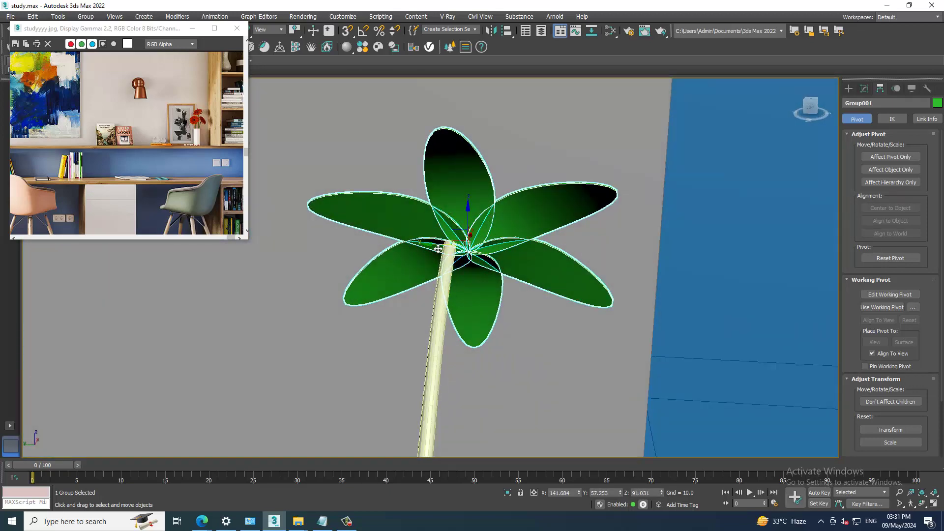
{"action": "left_click_drag", "start_coordinate": [438, 250], "coordinate": [438, 249]}
{"action": "middle_click_drag", "start_coordinate": [439, 248], "coordinate": [451, 237], "text": "alt"}
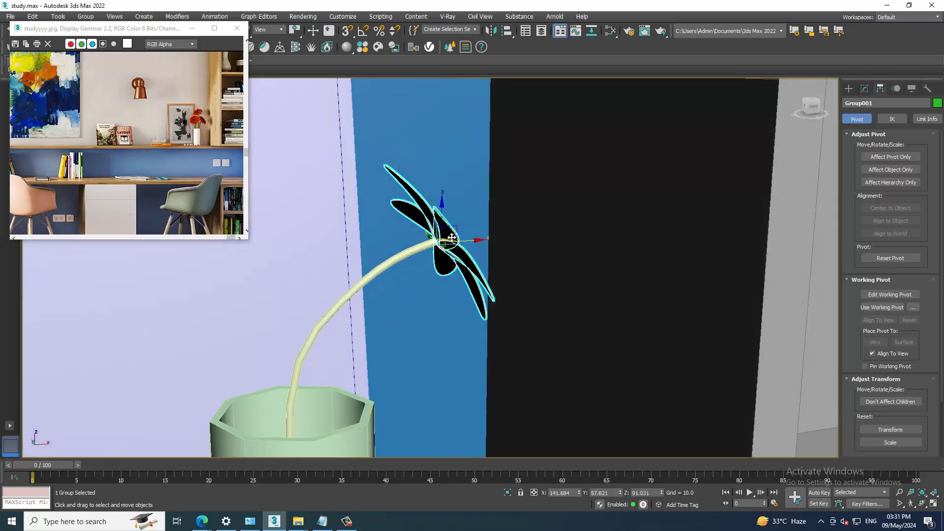
{"action": "key", "text": "e"}
{"action": "middle_click_drag", "start_coordinate": [523, 251], "coordinate": [467, 254], "text": "alt"}
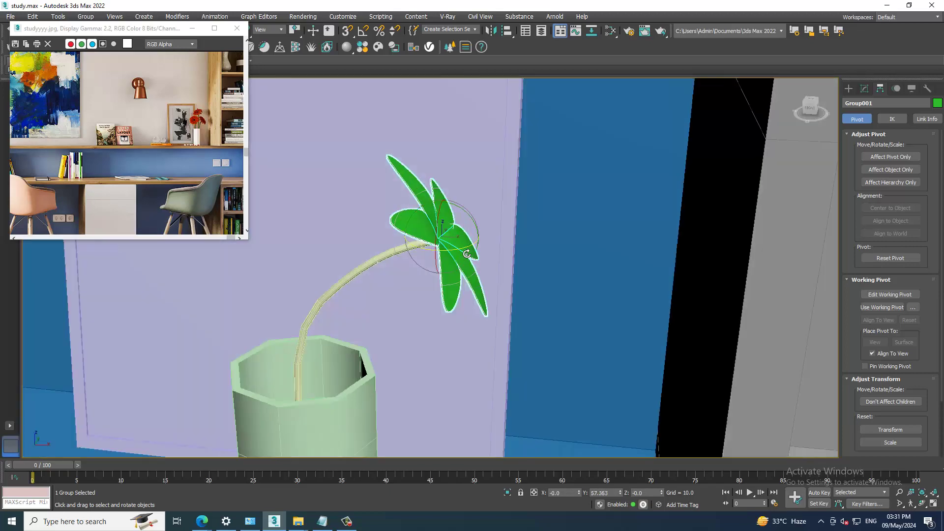
{"action": "left_click_drag", "start_coordinate": [465, 253], "coordinate": [461, 254]}
{"action": "mouse_move", "coordinate": [460, 254]}
{"action": "middle_mouse_down", "text": "alt"}
{"action": "mouse_move", "coordinate": [344, 284]}
{"action": "mouse_move", "coordinate": [426, 292]}
{"action": "middle_mouse_up", "text": "alt"}
- Select the flower with its stem and Shift-drag out a copy beside the original
{"action": "left_click", "coordinate": [374, 299], "text": "ctrl"}
{"action": "key", "text": "w"}
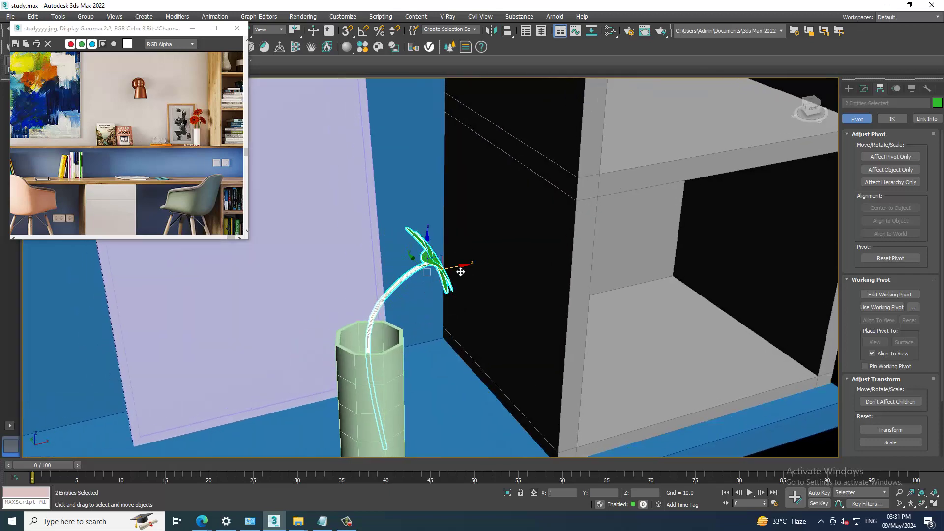
{"action": "left_click_drag", "start_coordinate": [461, 272], "coordinate": [316, 291]}
{"action": "left_click", "coordinate": [474, 302]}
- Tilt the copied flower and position it standing in the vase
{"action": "key", "text": "e"}
{"action": "key", "text": "w"}
{"action": "middle_click_drag", "start_coordinate": [316, 291], "coordinate": [443, 285], "text": "alt"}
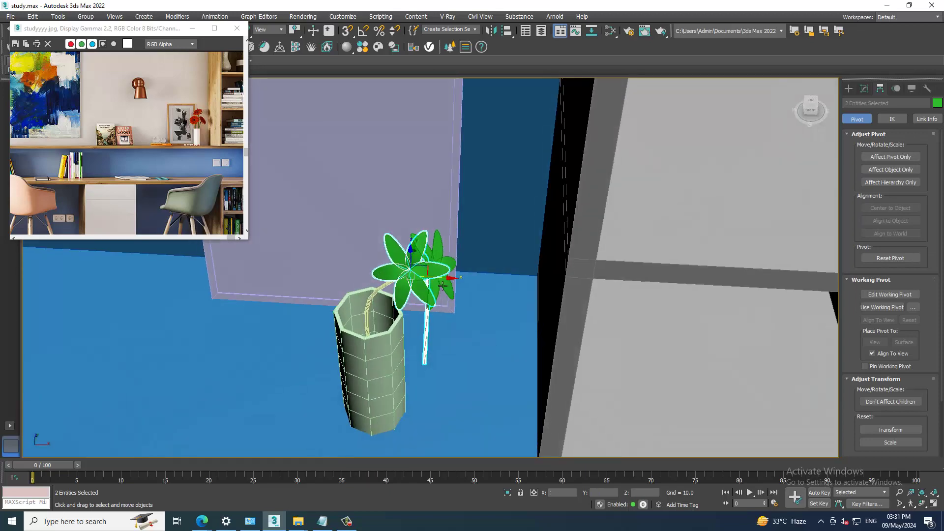
{"action": "left_click_drag", "start_coordinate": [451, 284], "coordinate": [389, 280]}
{"action": "middle_click_drag", "start_coordinate": [388, 281], "coordinate": [446, 280], "text": "alt"}
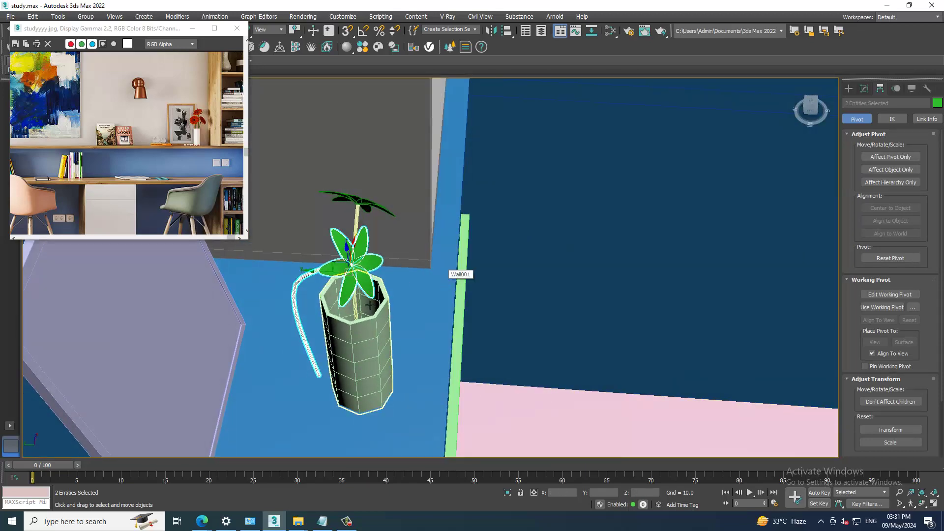
{"action": "left_click_drag", "start_coordinate": [315, 275], "coordinate": [392, 275]}
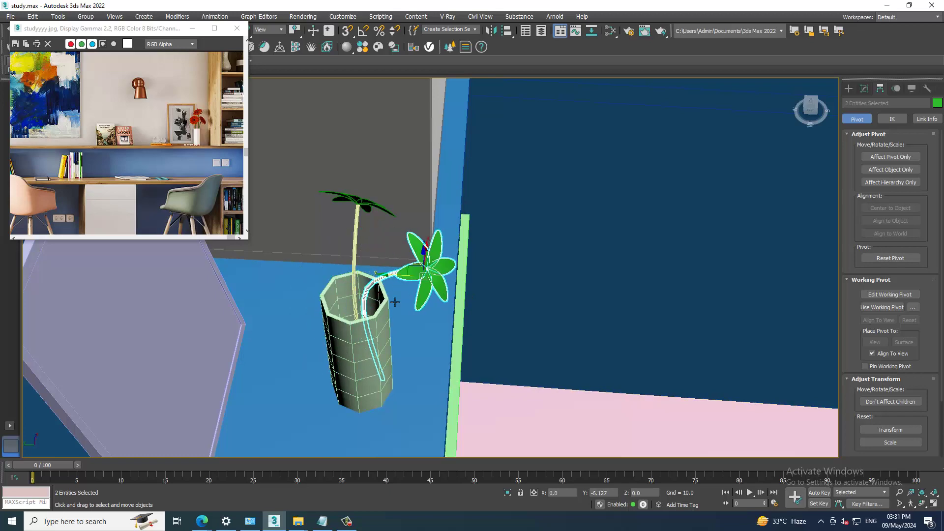
{"action": "middle_click_drag", "start_coordinate": [391, 276], "coordinate": [462, 282], "text": "alt"}
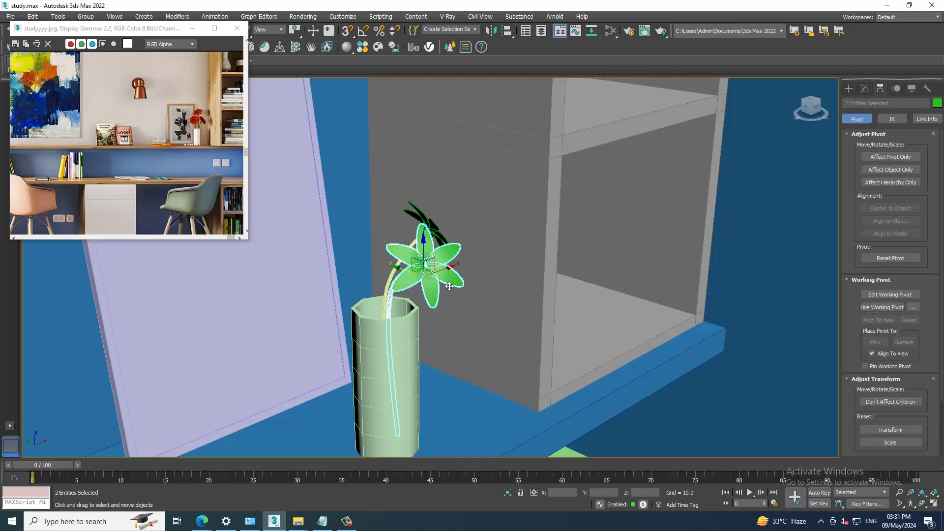
- Mirror the flower across the Y axis as a copy
{"action": "left_click", "coordinate": [343, 525]}
{"action": "left_click", "coordinate": [908, 483]}
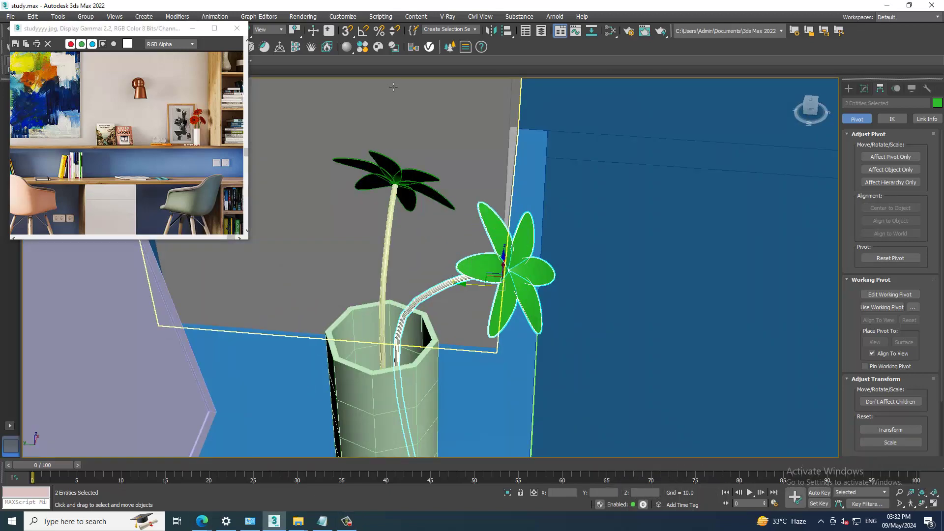
{"action": "left_click", "coordinate": [493, 31]}
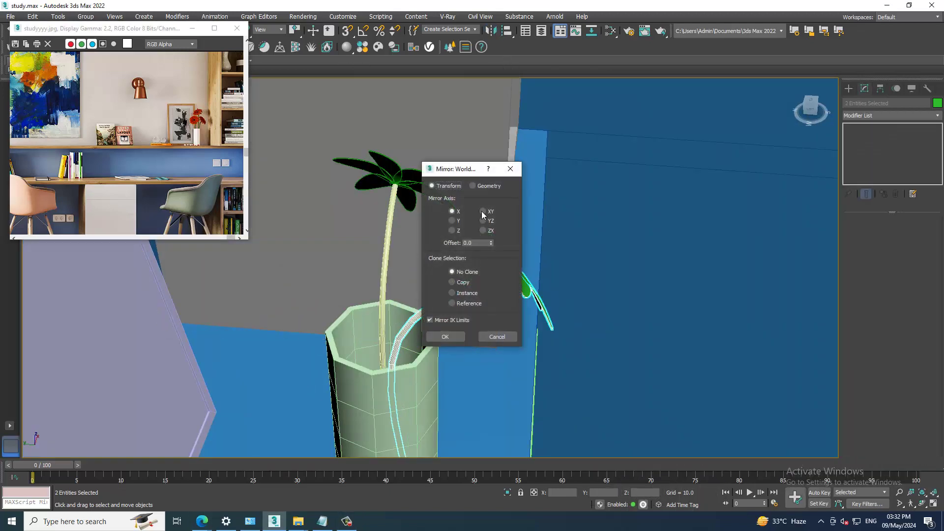
{"action": "left_click", "coordinate": [465, 283]}
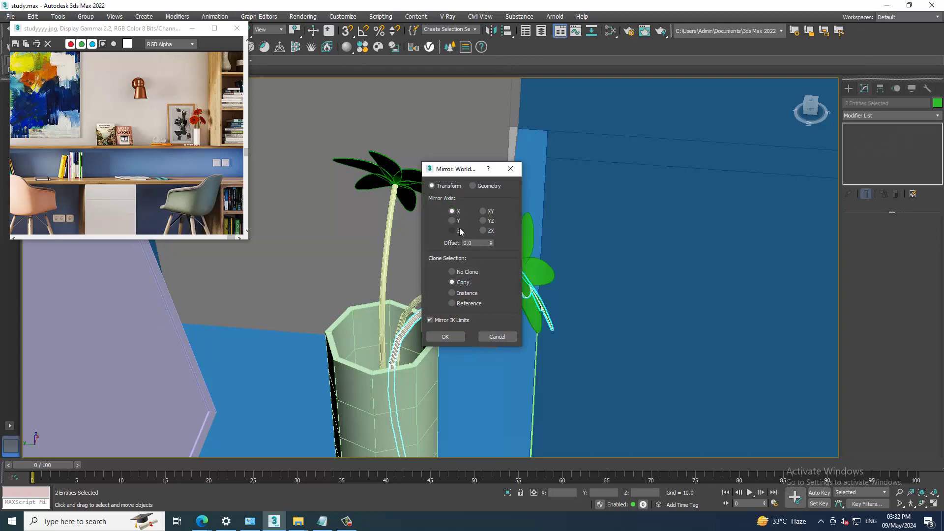
{"action": "left_click", "coordinate": [452, 221]}
{"action": "left_click", "coordinate": [456, 337]}
- Move the mirrored flower so it leans out toward the picture frame
{"action": "middle_click_drag", "start_coordinate": [457, 330], "coordinate": [488, 285], "text": "alt"}
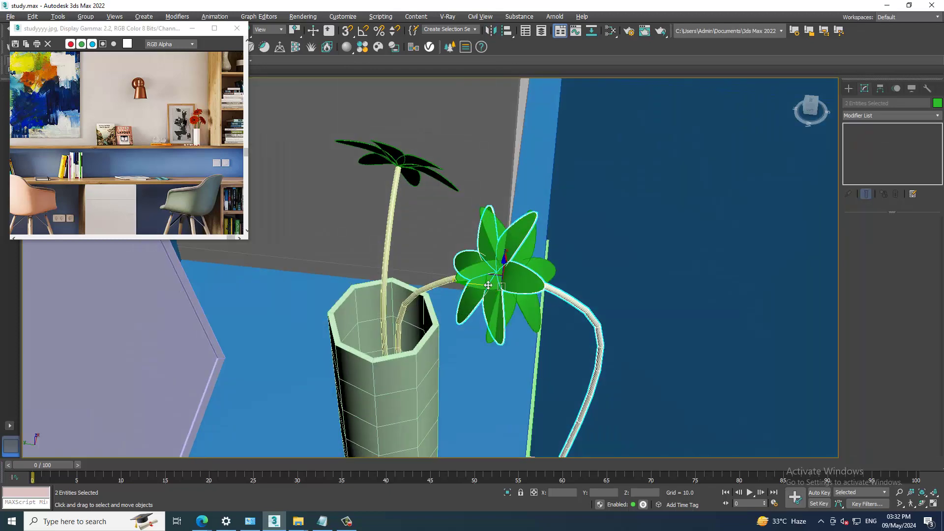
{"action": "left_click_drag", "start_coordinate": [477, 286], "coordinate": [222, 270]}
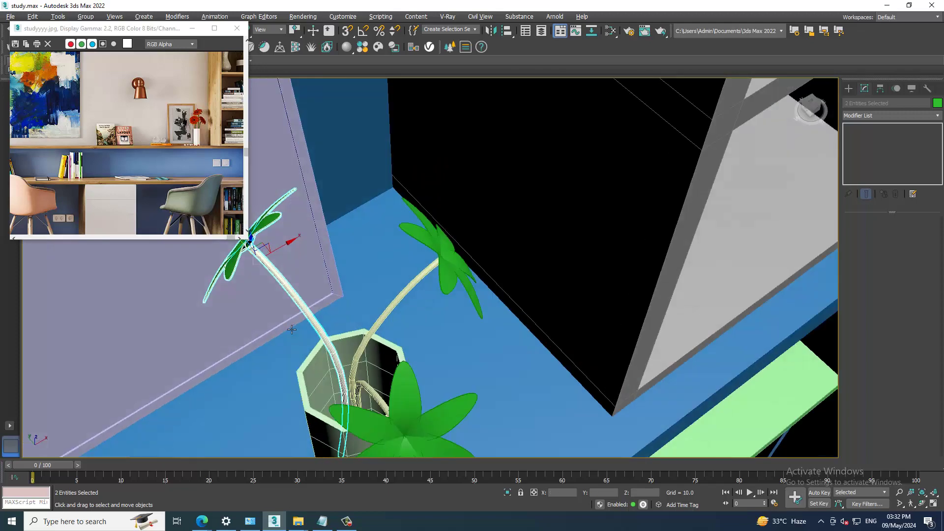
{"action": "key", "text": "e"}
{"action": "mouse_move", "coordinate": [222, 270]}
{"action": "middle_mouse_down", "text": "alt"}
{"action": "mouse_move", "coordinate": [400, 294]}
{"action": "mouse_move", "coordinate": [408, 243]}
{"action": "middle_mouse_up", "text": "alt"}
{"action": "key", "text": "w"}
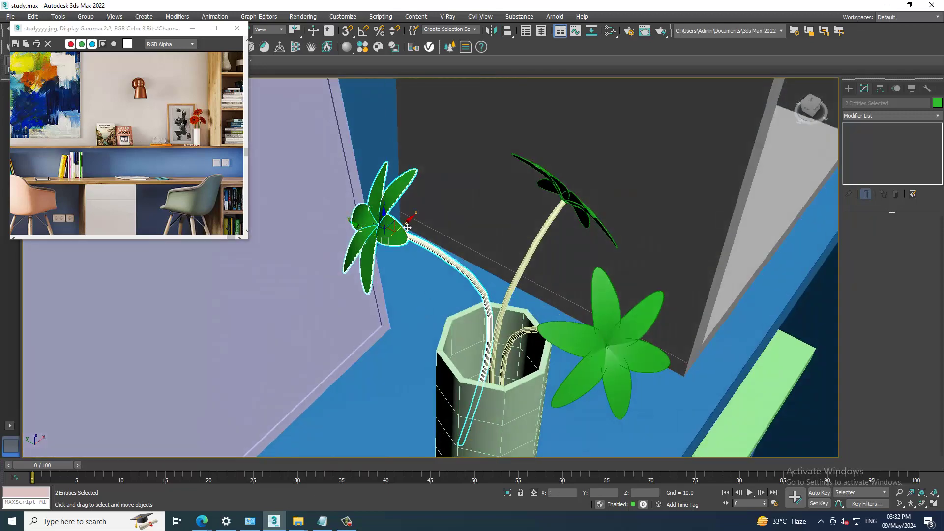
{"action": "left_click_drag", "start_coordinate": [412, 229], "coordinate": [397, 233]}
{"action": "middle_click_drag", "start_coordinate": [397, 233], "coordinate": [394, 219], "text": "alt"}
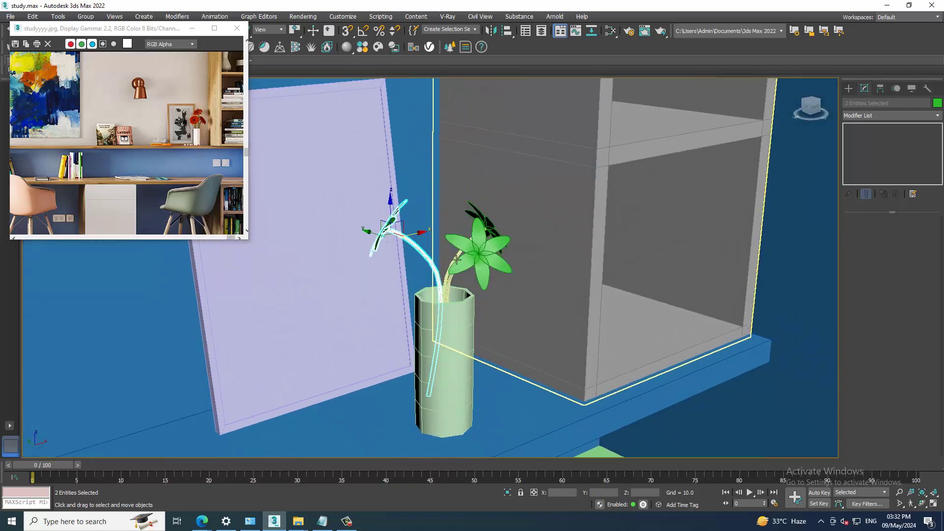
{"action": "left_click_drag", "start_coordinate": [394, 219], "coordinate": [375, 240]}
{"action": "middle_click_drag", "start_coordinate": [375, 240], "coordinate": [370, 246], "text": "alt"}
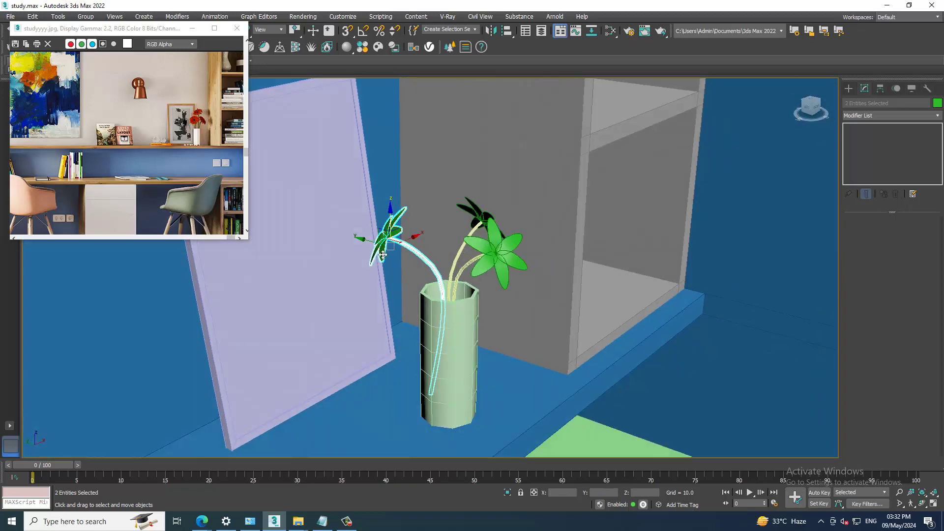
{"action": "left_click_drag", "start_coordinate": [369, 245], "coordinate": [375, 247]}
{"action": "middle_click_drag", "start_coordinate": [375, 247], "coordinate": [505, 296], "text": "alt"}
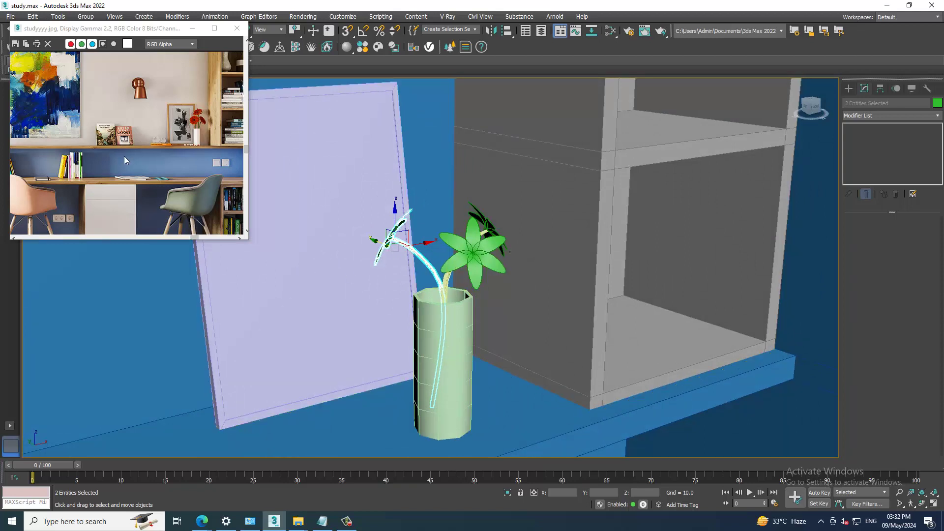
- Orbit and zoom out to view the two-flower vase on the shelf
{"action": "scroll", "coordinate": [124, 155], "scroll_direction": "up", "scroll_amount": 2}
{"action": "middle_click_drag", "start_coordinate": [508, 280], "coordinate": [483, 282], "text": "alt"}
{"action": "scroll", "coordinate": [486, 276], "scroll_direction": "down", "scroll_amount": 3}
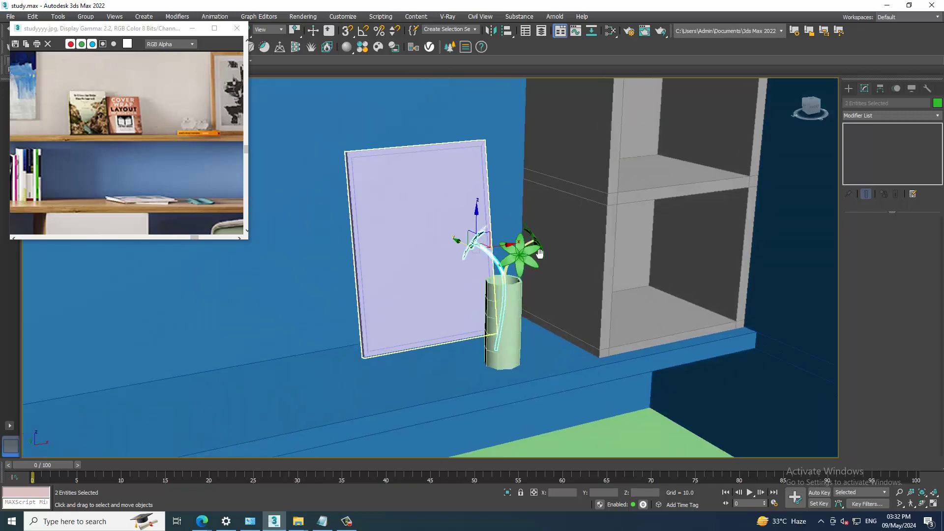
{"action": "scroll", "coordinate": [546, 263], "scroll_direction": "down", "scroll_amount": 2}
{"action": "scroll", "coordinate": [640, 256], "scroll_direction": "down", "scroll_amount": 2}
{"action": "scroll", "coordinate": [637, 261], "scroll_direction": "down", "scroll_amount": 3}
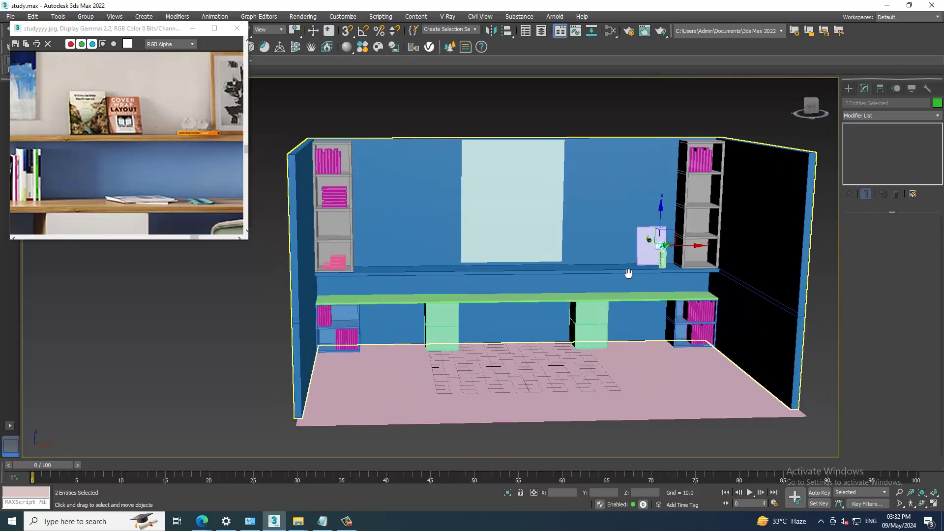
{"action": "scroll", "coordinate": [628, 270], "scroll_direction": "up", "scroll_amount": 2}
{"action": "scroll", "coordinate": [162, 190], "scroll_direction": "up", "scroll_amount": 1}
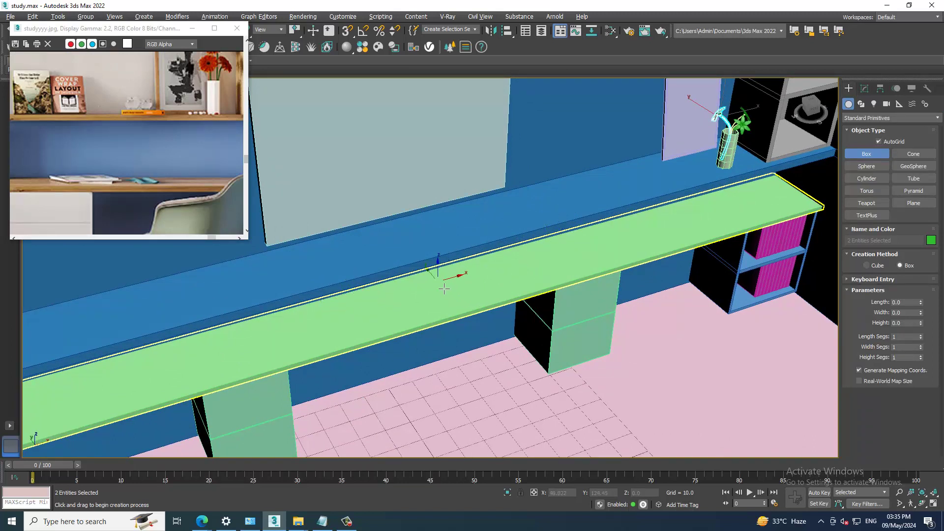
- Draw a flat notebook box on the desk top
{"action": "left_click", "coordinate": [346, 522]}
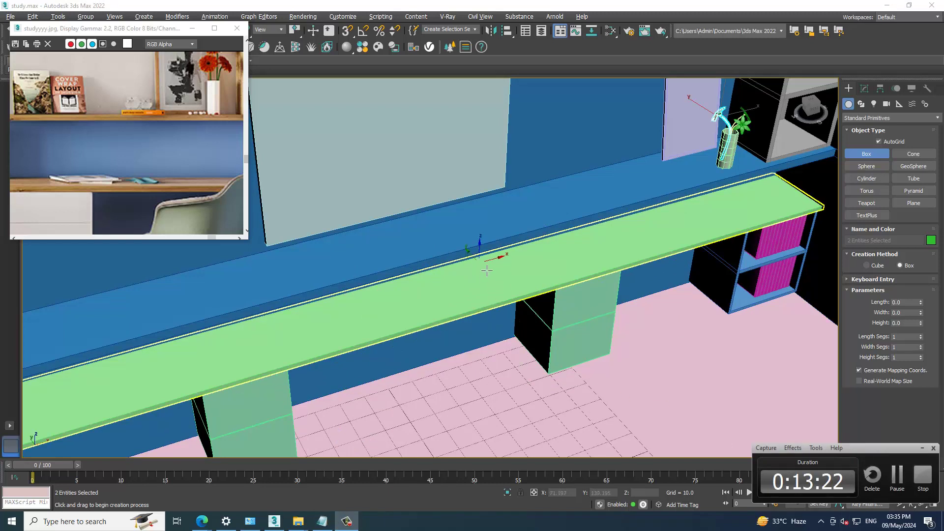
{"action": "left_click_drag", "start_coordinate": [487, 271], "coordinate": [436, 327]}
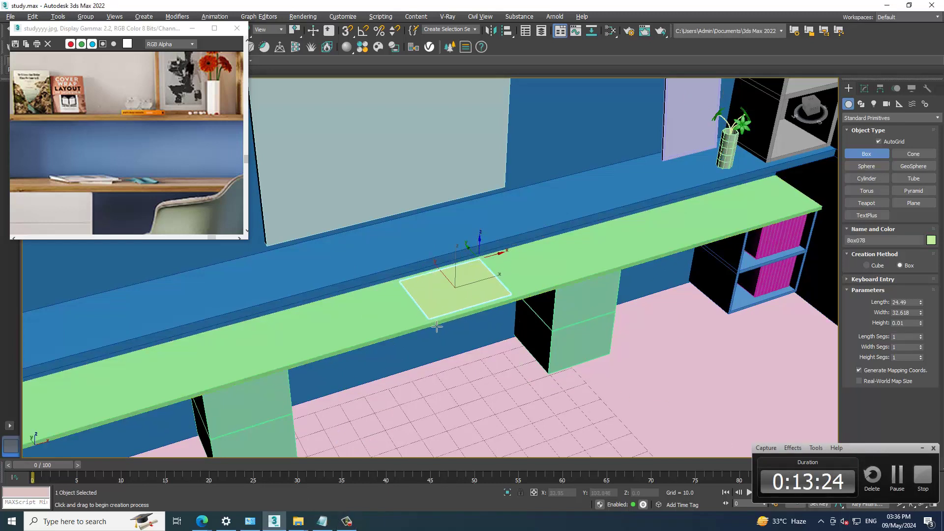
{"action": "left_click", "coordinate": [438, 315]}
{"action": "right_click", "coordinate": [633, 343]}
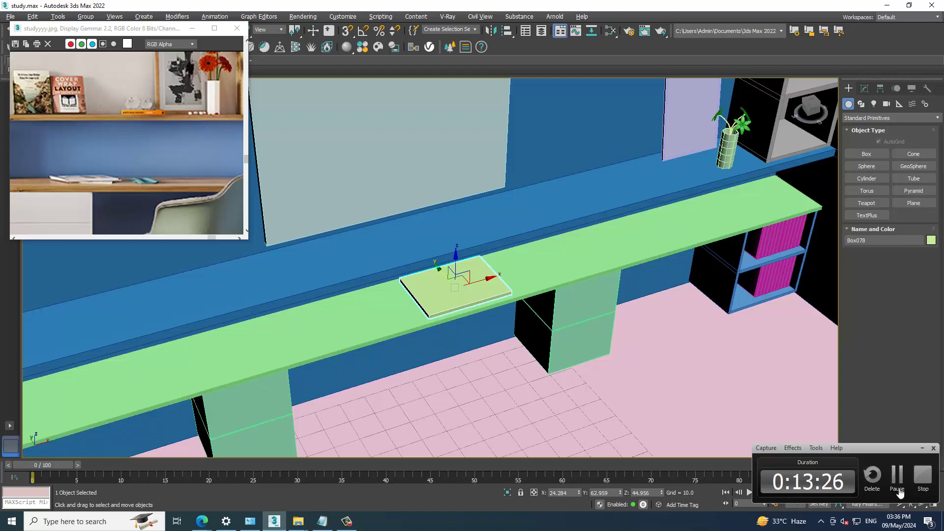
{"action": "left_click", "coordinate": [921, 449]}
{"action": "scroll", "coordinate": [541, 315], "scroll_direction": "up", "scroll_amount": 2}
{"action": "scroll", "coordinate": [492, 300], "scroll_direction": "up", "scroll_amount": 2}
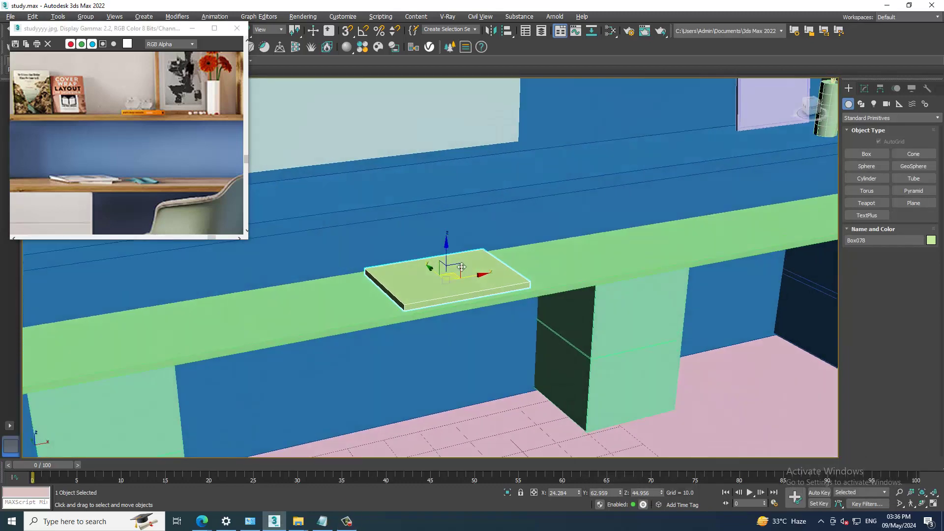
{"action": "scroll", "coordinate": [488, 295], "scroll_direction": "up", "scroll_amount": 2}
- Scale the box thicker and convert it to an editable poly
{"action": "key", "text": "r"}
{"action": "left_click_drag", "start_coordinate": [465, 314], "coordinate": [463, 299]}
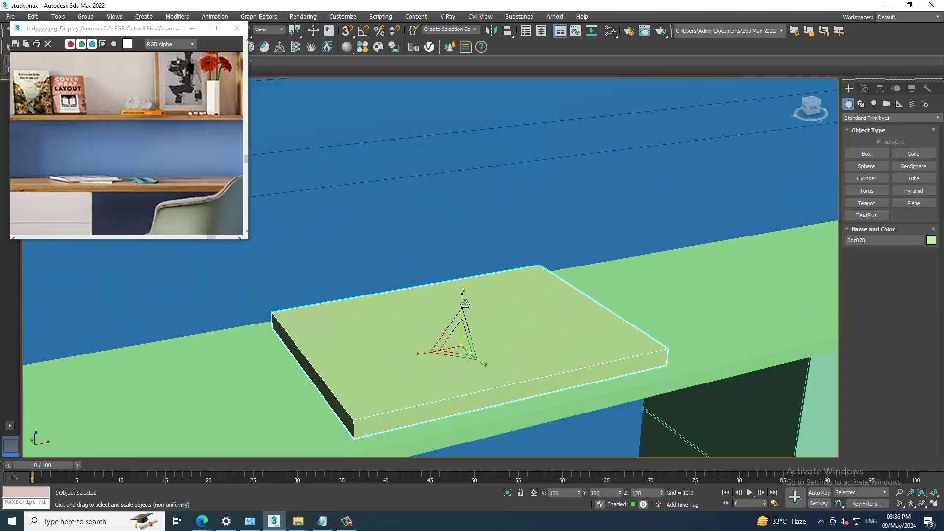
{"action": "key", "text": "w"}
{"action": "right_click", "coordinate": [501, 308]}
{"action": "mouse_move", "coordinate": [546, 419]}
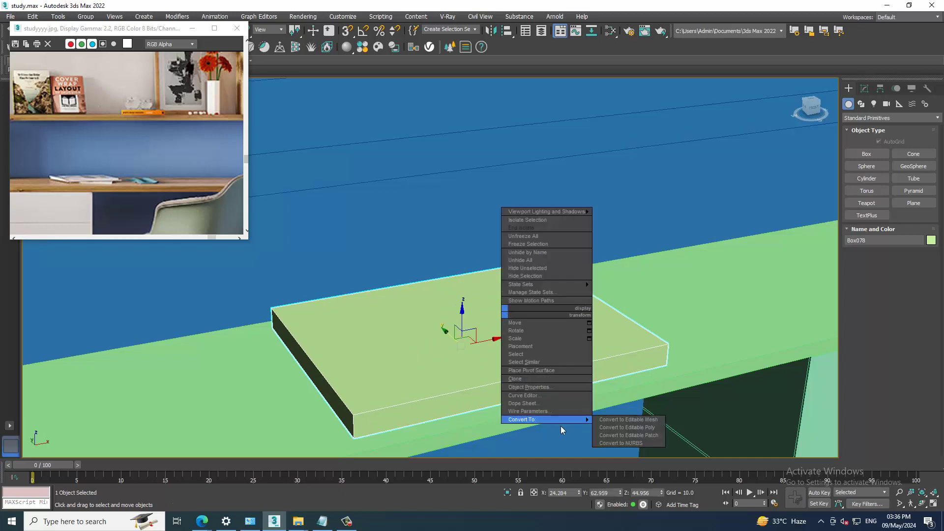
{"action": "left_click", "coordinate": [625, 430]}
- Chamfer the notebook's top and bottom front edges by 0.4 with two segments
{"action": "middle_click_drag", "start_coordinate": [626, 431], "coordinate": [506, 374], "text": "alt"}
{"action": "key", "text": "2"}
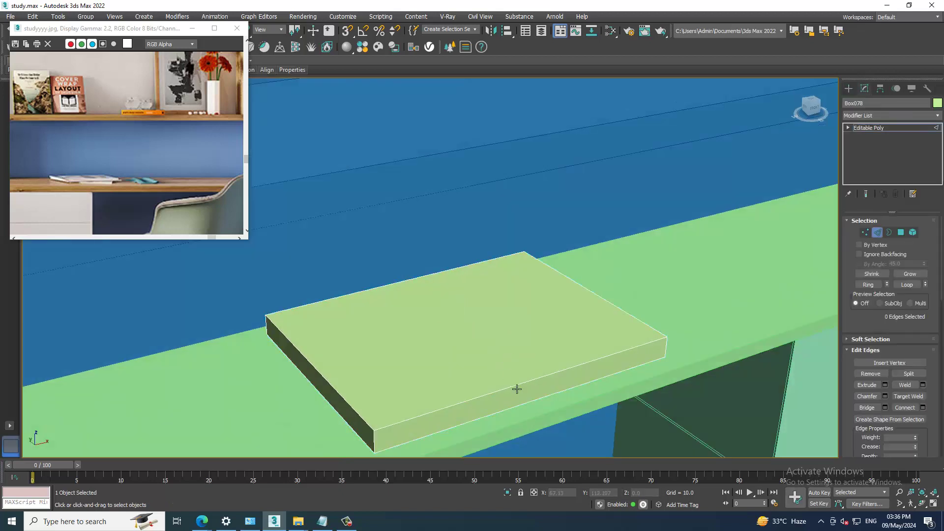
{"action": "left_click", "coordinate": [517, 389]}
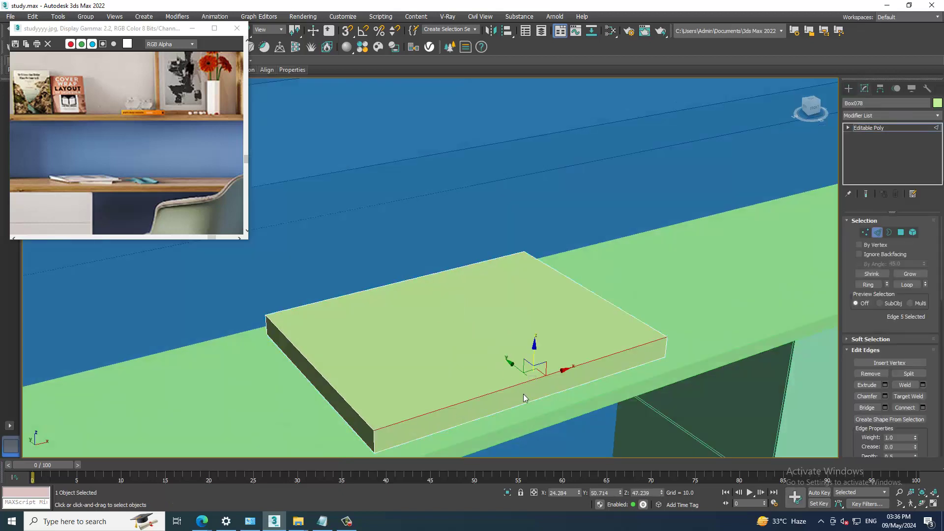
{"action": "left_click", "coordinate": [885, 396]}
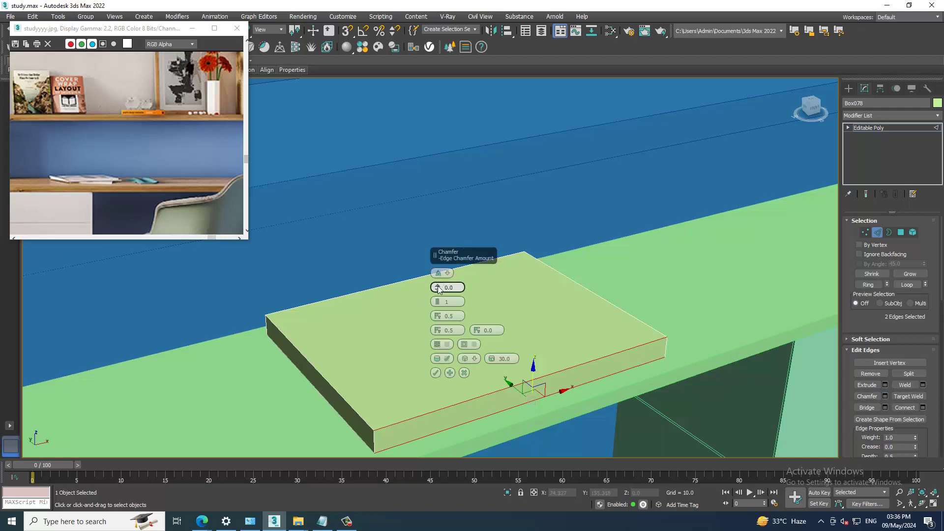
{"action": "left_click_drag", "start_coordinate": [440, 290], "coordinate": [437, 299]}
{"action": "left_click", "coordinate": [435, 372]}
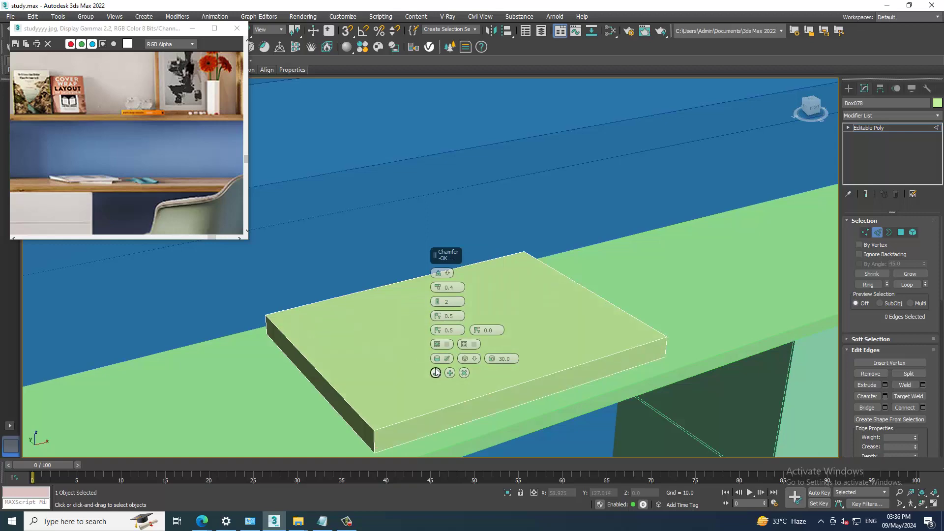
{"action": "left_click", "coordinate": [436, 372]}
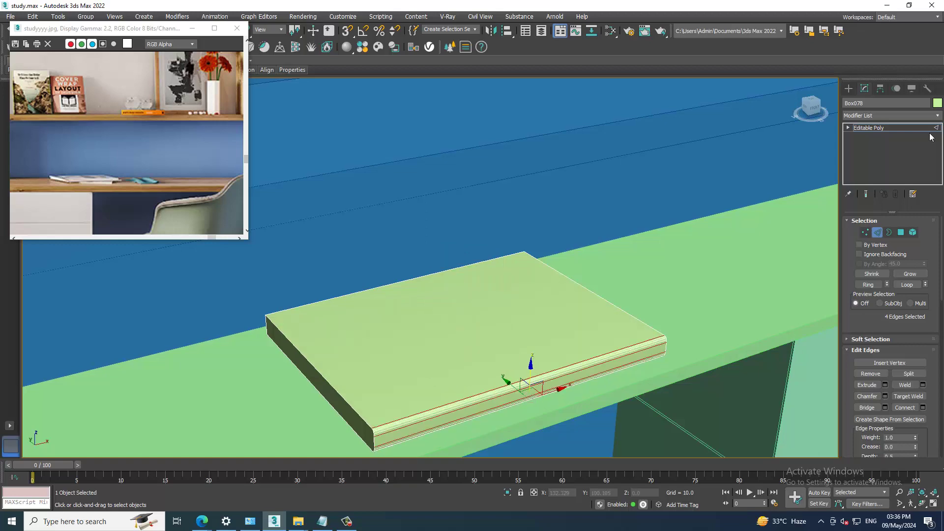
{"action": "left_click", "coordinate": [886, 129]}
{"action": "scroll", "coordinate": [484, 345], "scroll_direction": "down", "scroll_amount": 5}
- Rotate the chamfered notebook Box078 about 6° around its Z axis
{"action": "key", "text": "r"}
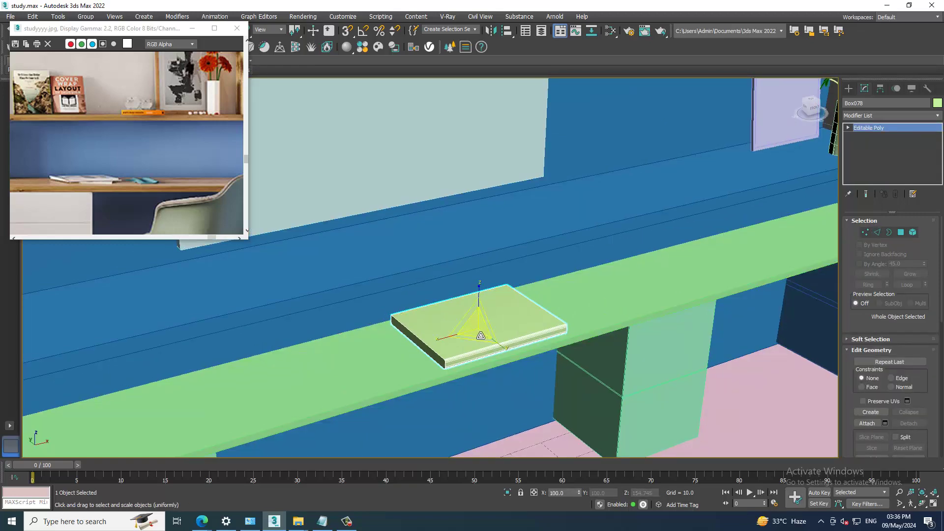
{"action": "key", "text": "w"}
{"action": "scroll", "coordinate": [482, 330], "scroll_direction": "up", "scroll_amount": 5}
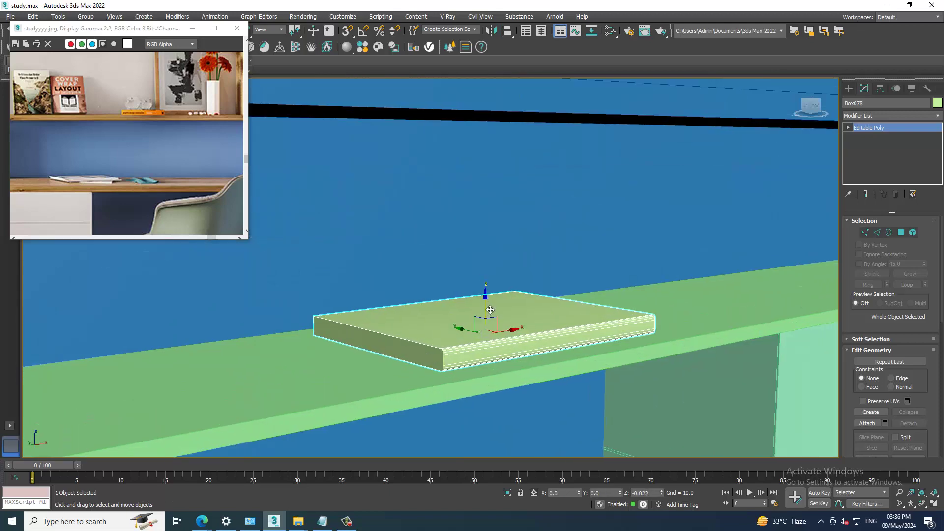
{"action": "scroll", "coordinate": [487, 315], "scroll_direction": "down", "scroll_amount": 3}
{"action": "scroll", "coordinate": [522, 338], "scroll_direction": "down", "scroll_amount": 2}
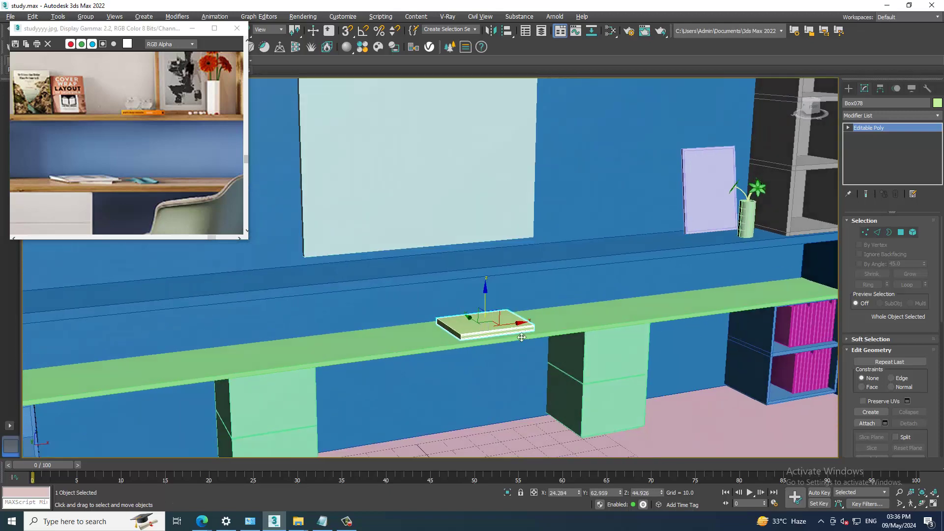
{"action": "key", "text": "e"}
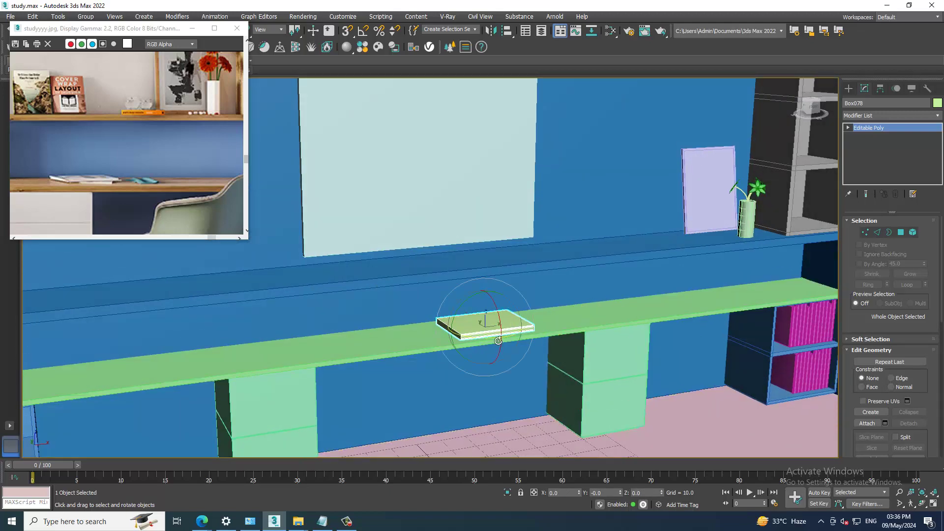
{"action": "left_click_drag", "start_coordinate": [498, 348], "coordinate": [495, 343]}
- Zoom and pan the viewport across the desk toward the bookshelf
{"action": "scroll", "coordinate": [89, 131], "scroll_direction": "down", "scroll_amount": 2}
{"action": "scroll", "coordinate": [89, 132], "scroll_direction": "up", "scroll_amount": 1}
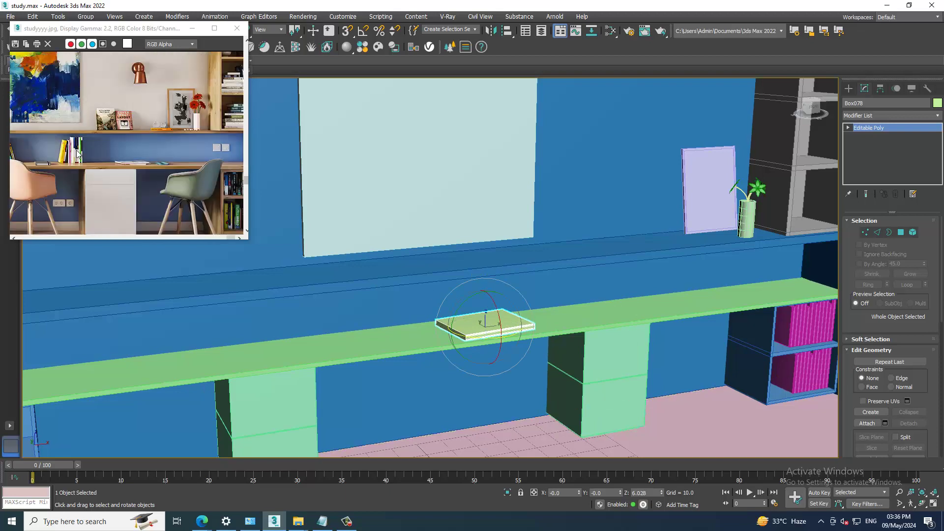
{"action": "scroll", "coordinate": [89, 132], "scroll_direction": "up", "scroll_amount": 1}
{"action": "scroll", "coordinate": [215, 178], "scroll_direction": "up", "scroll_amount": 1}
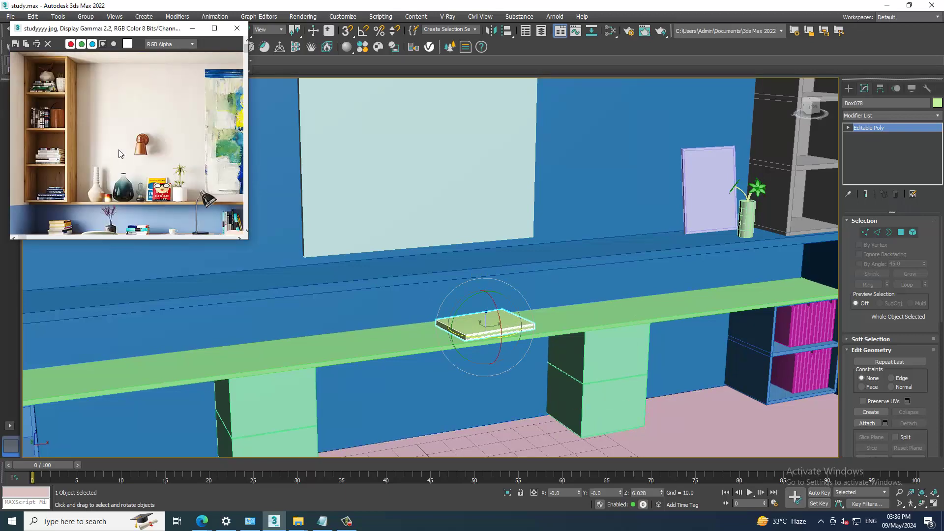
{"action": "scroll", "coordinate": [438, 212], "scroll_direction": "up", "scroll_amount": 3}
{"action": "scroll", "coordinate": [79, 162], "scroll_direction": "up", "scroll_amount": 2}
{"action": "scroll", "coordinate": [74, 126], "scroll_direction": "up", "scroll_amount": 2}
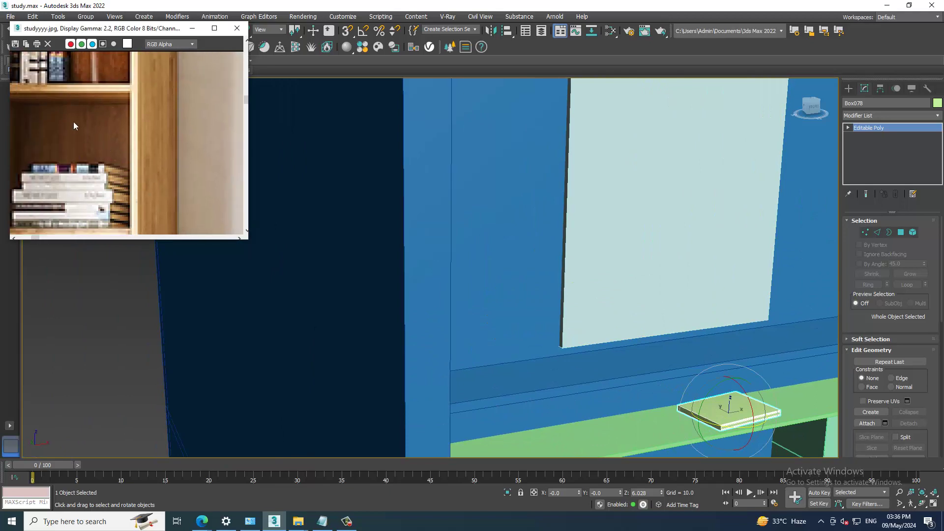
{"action": "scroll", "coordinate": [74, 126], "scroll_direction": "down", "scroll_amount": 2}
{"action": "scroll", "coordinate": [651, 265], "scroll_direction": "down", "scroll_amount": 5}
{"action": "mouse_move", "coordinate": [630, 276]}
{"action": "middle_mouse_down"}
{"action": "mouse_move", "coordinate": [605, 258]}
{"action": "mouse_move", "coordinate": [615, 293]}
{"action": "middle_mouse_up"}
{"action": "scroll", "coordinate": [563, 257], "scroll_direction": "up", "scroll_amount": 2}
{"action": "scroll", "coordinate": [566, 301], "scroll_direction": "up", "scroll_amount": 3}
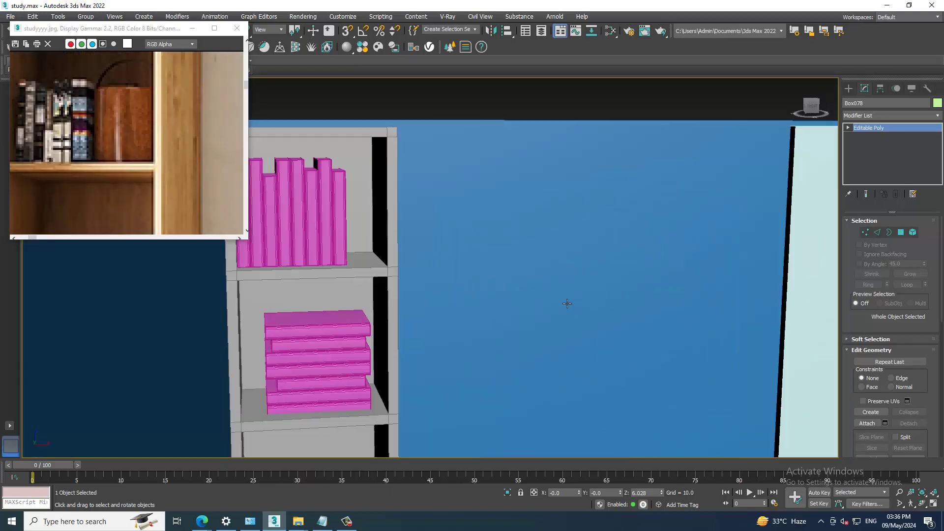
{"action": "scroll", "coordinate": [551, 165], "scroll_direction": "down", "scroll_amount": 2}
{"action": "scroll", "coordinate": [518, 280], "scroll_direction": "down", "scroll_amount": 1}
{"action": "scroll", "coordinate": [519, 280], "scroll_direction": "up", "scroll_amount": 2}
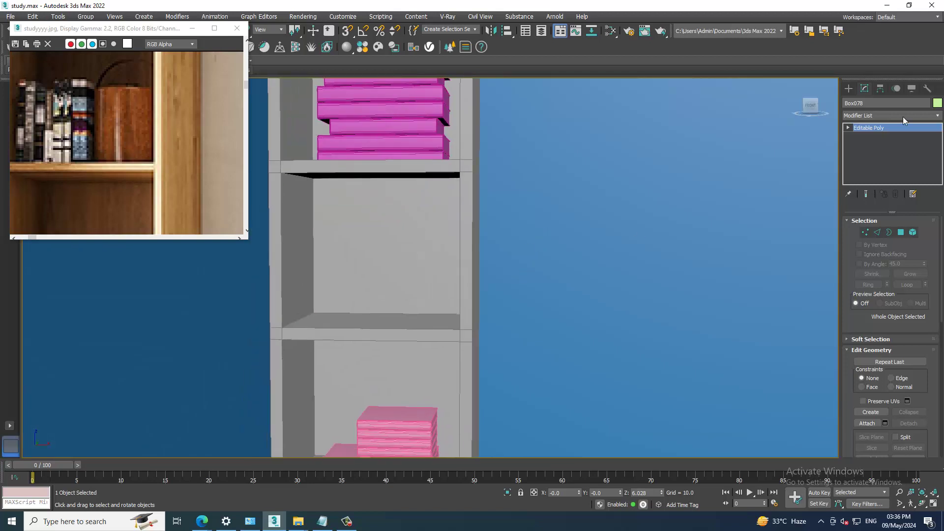
- Create an upright Standard Primitives box (Box079) on a bookshelf shelf
{"action": "left_click", "coordinate": [849, 88]}
{"action": "mouse_move", "coordinate": [337, 316]}
{"action": "middle_mouse_down", "text": "alt"}
{"action": "mouse_move", "coordinate": [432, 326]}
{"action": "mouse_move", "coordinate": [428, 148]}
{"action": "middle_mouse_up", "text": "alt"}
{"action": "left_click_drag", "start_coordinate": [357, 344], "coordinate": [443, 367]}
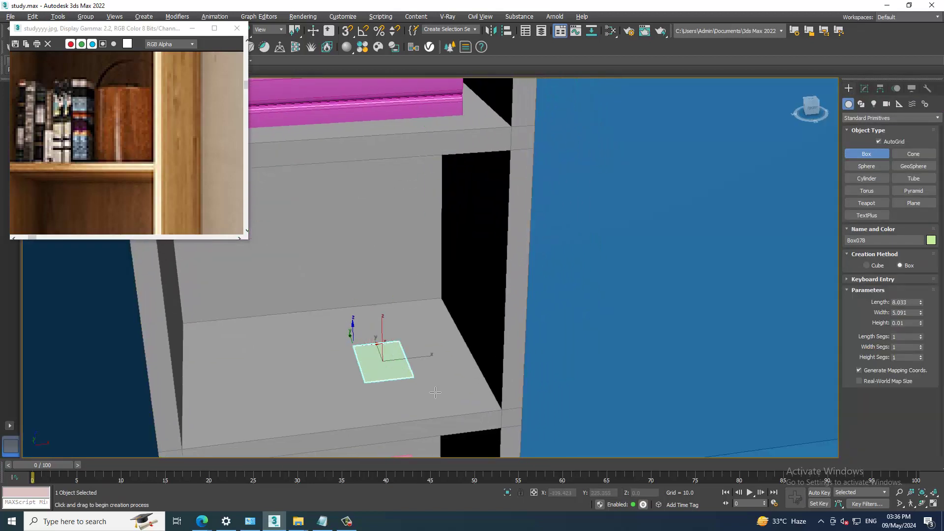
{"action": "left_click", "coordinate": [418, 265]}
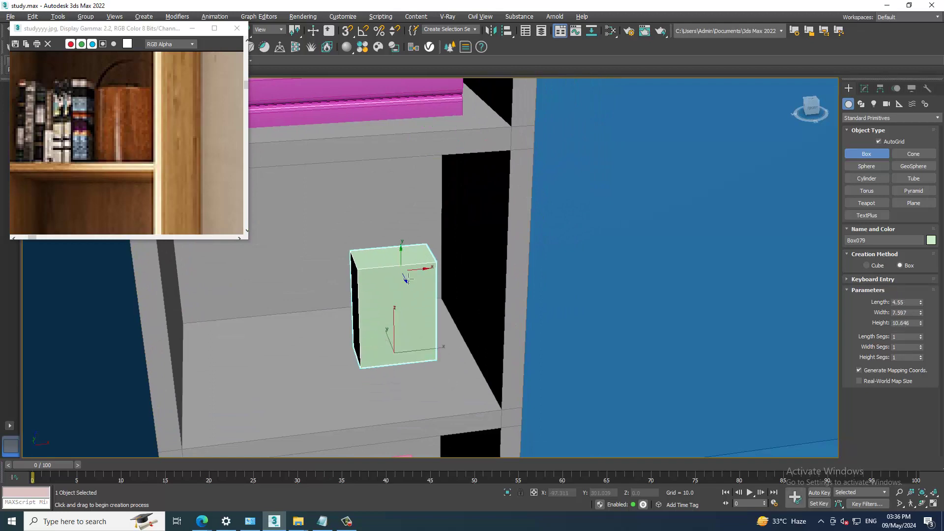
{"action": "key", "text": "alt+q"}
{"action": "middle_click_drag", "start_coordinate": [397, 300], "coordinate": [405, 394], "text": "alt"}
- Convert Box079 to an Editable Poly
{"action": "key", "text": "r"}
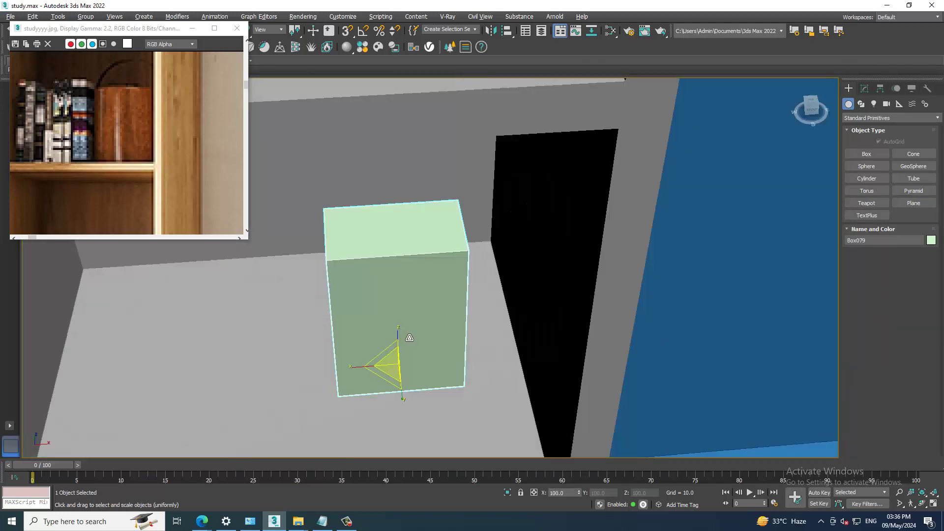
{"action": "key", "text": "w"}
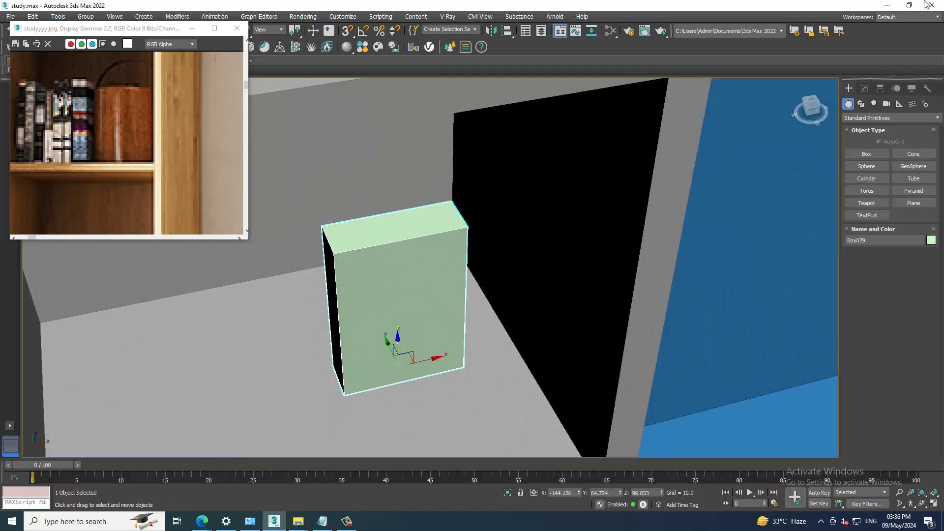
{"action": "left_click", "coordinate": [865, 88]}
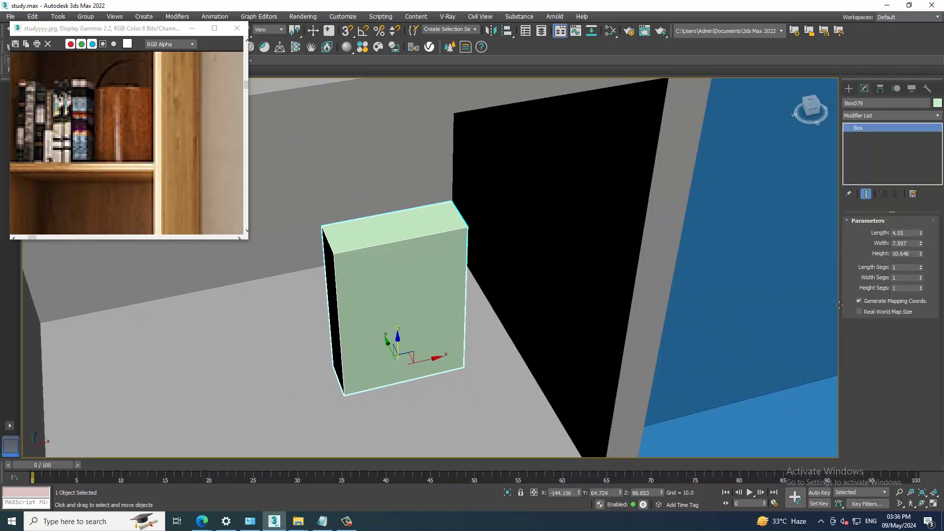
{"action": "right_click", "coordinate": [332, 276]}
{"action": "mouse_move", "coordinate": [376, 371]}
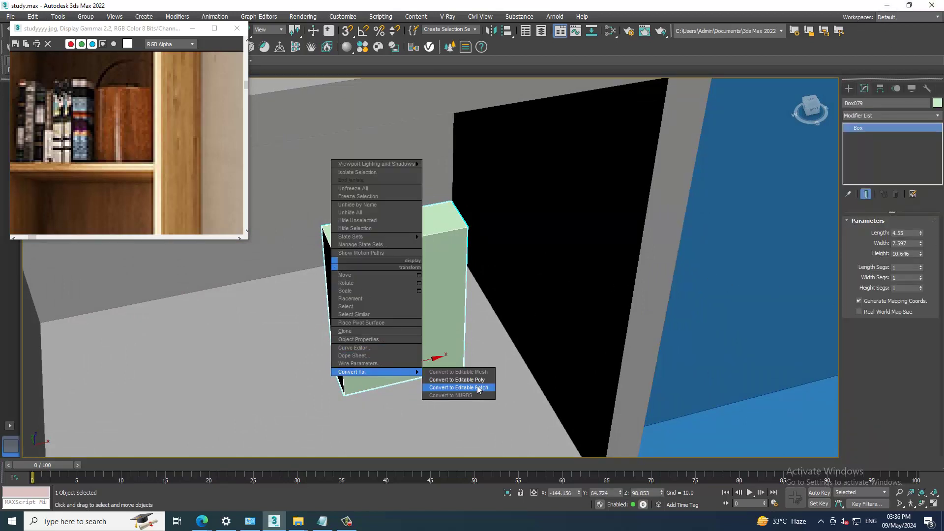
{"action": "left_click", "coordinate": [471, 380]}
- Connect the vertical edge ring with one edge loop and raise it near the top
{"action": "key", "text": "2"}
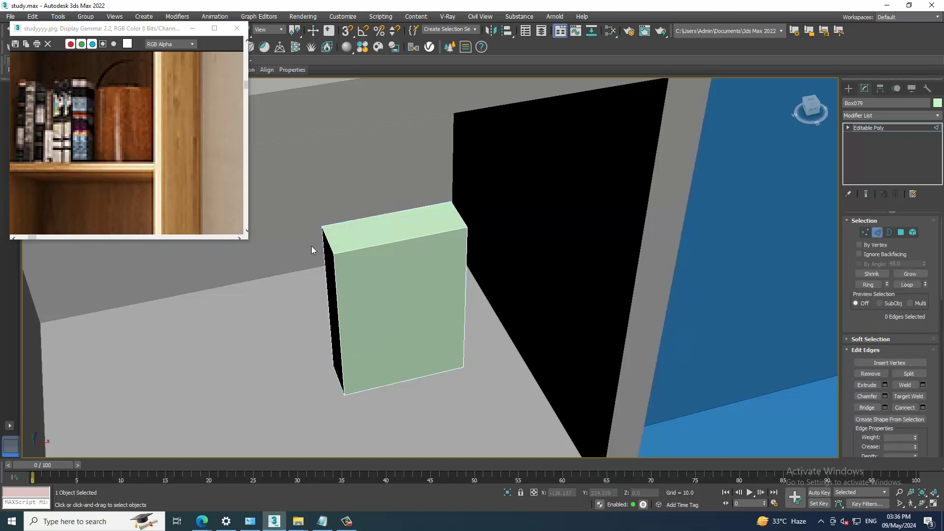
{"action": "left_click", "coordinate": [332, 243]}
{"action": "key", "text": "alt+r"}
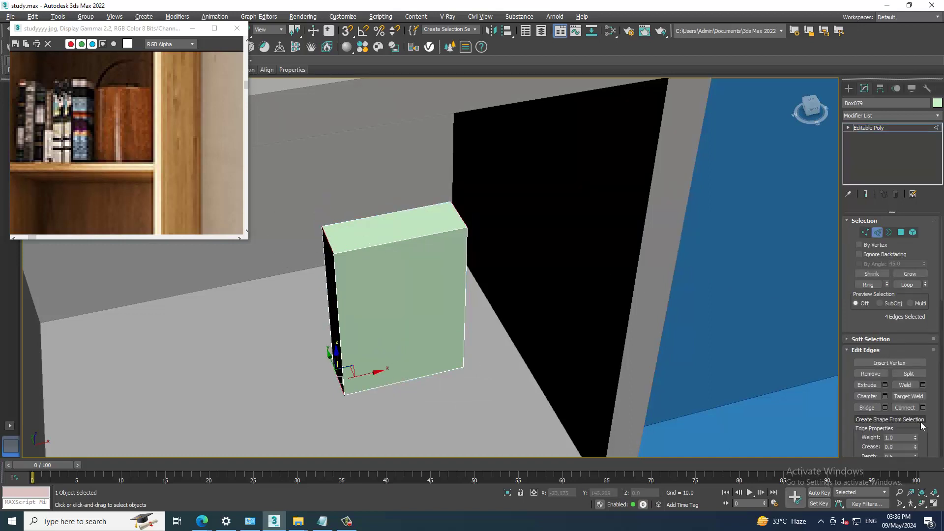
{"action": "left_click", "coordinate": [923, 408]}
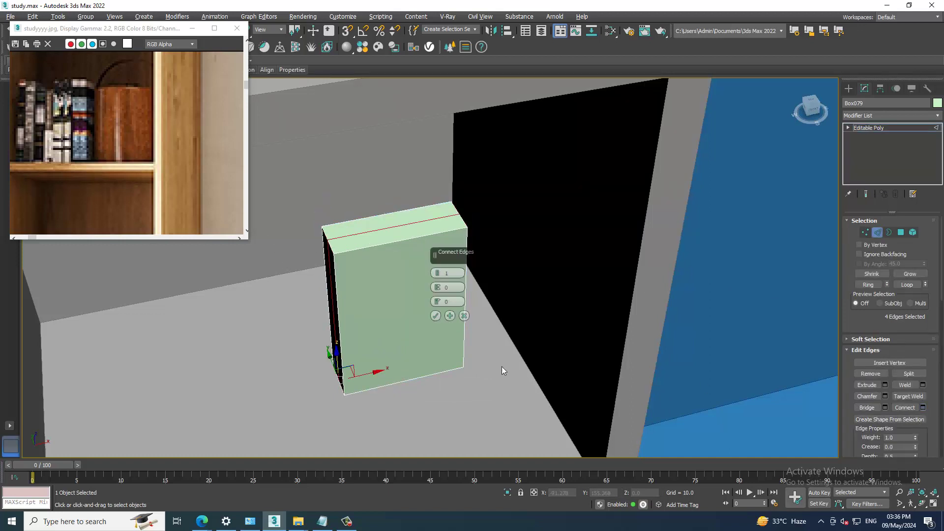
{"action": "left_click", "coordinate": [436, 315]}
{"action": "left_click_drag", "start_coordinate": [389, 280], "coordinate": [384, 276]}
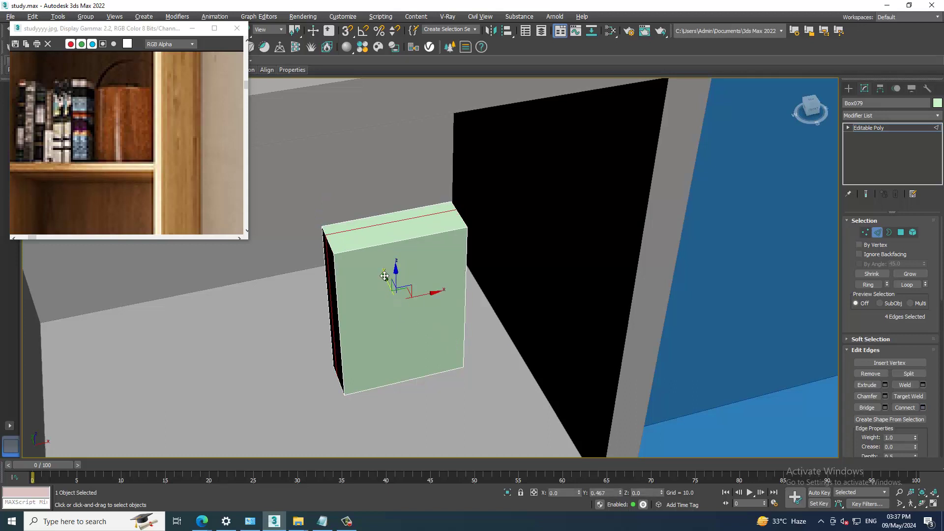
- Raise Box079's top polygon to make the box taller
{"action": "key", "text": "4"}
{"action": "left_click", "coordinate": [373, 223]}
{"action": "key", "text": "f"}
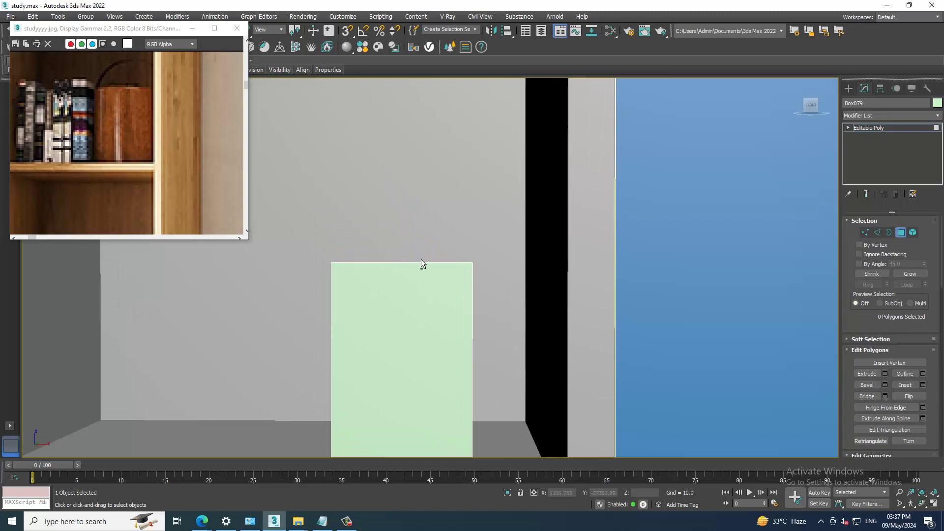
{"action": "middle_click_drag", "start_coordinate": [421, 259], "coordinate": [397, 250], "text": "alt"}
{"action": "left_click", "coordinate": [408, 266]}
{"action": "left_click_drag", "start_coordinate": [400, 234], "coordinate": [389, 130]}
{"action": "mouse_move", "coordinate": [405, 231]}
{"action": "middle_mouse_down", "text": "alt"}
{"action": "mouse_move", "coordinate": [413, 224]}
{"action": "mouse_move", "coordinate": [433, 282]}
{"action": "mouse_move", "coordinate": [388, 241]}
{"action": "middle_mouse_up", "text": "alt"}
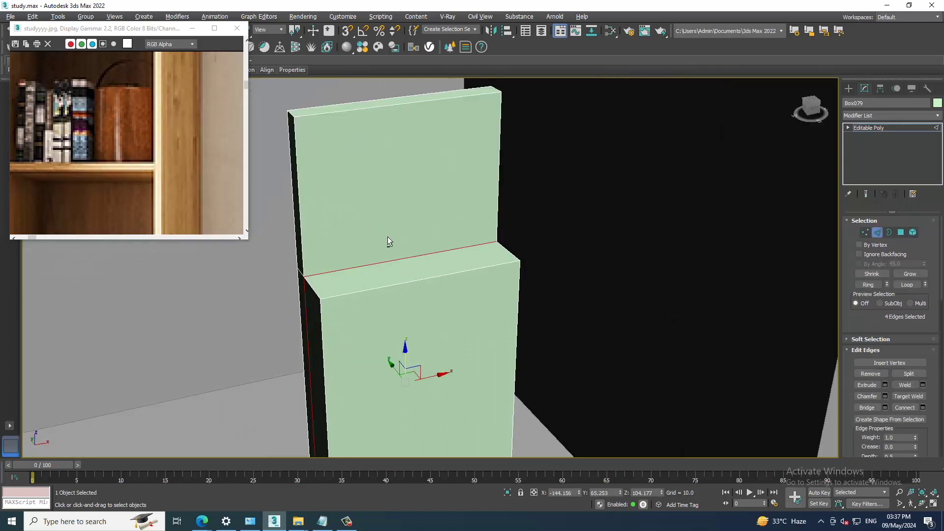
- Move the upper vertices down to form a stepped upper part
{"action": "key", "text": "f"}
{"action": "key", "text": "2"}
{"action": "key", "text": "1"}
{"action": "mouse_move", "coordinate": [319, 147]}
{"action": "left_mouse_down"}
{"action": "mouse_move", "coordinate": [384, 186]}
{"action": "mouse_move", "coordinate": [398, 214]}
{"action": "left_mouse_up"}
{"action": "middle_click_drag", "start_coordinate": [398, 214], "coordinate": [417, 184], "text": "alt"}
{"action": "left_click_drag", "start_coordinate": [417, 184], "coordinate": [476, 308]}
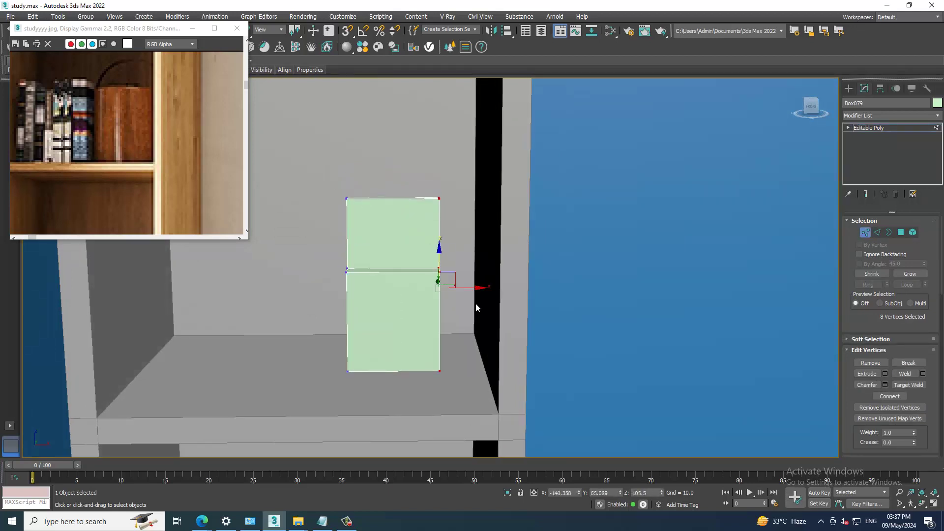
{"action": "mouse_move", "coordinate": [369, 244]}
{"action": "middle_mouse_down", "text": "alt"}
{"action": "mouse_move", "coordinate": [406, 282]}
{"action": "mouse_move", "coordinate": [382, 276]}
{"action": "middle_mouse_up", "text": "alt"}
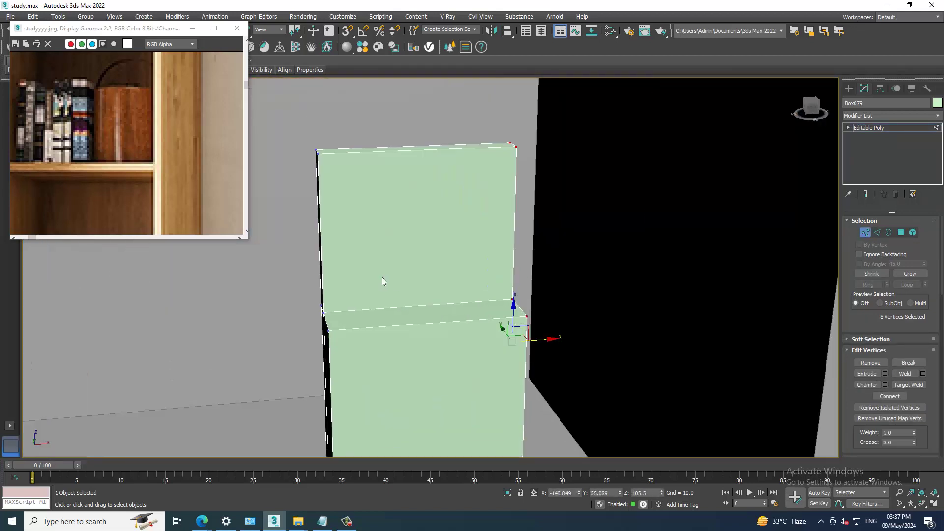
- Chamfer the box's top edges with 4 segments to round the corners
{"action": "key", "text": "2"}
{"action": "left_click_drag", "start_coordinate": [642, 243], "coordinate": [638, 241]}
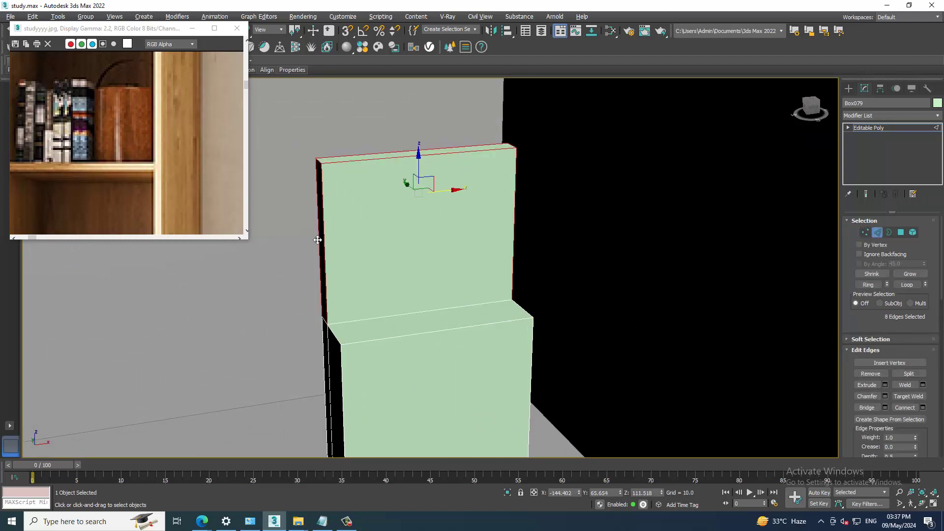
{"action": "left_click", "coordinate": [885, 397]}
{"action": "left_click_drag", "start_coordinate": [447, 297], "coordinate": [438, 280]}
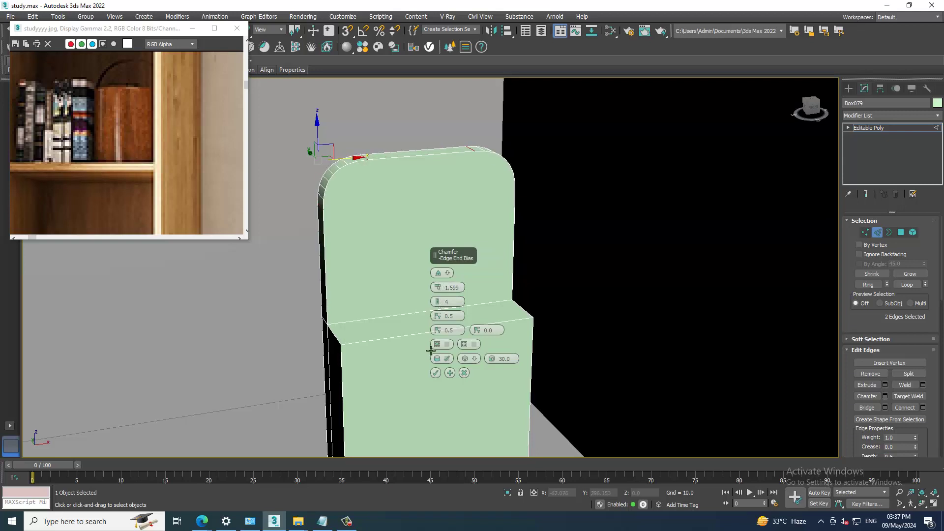
{"action": "left_click", "coordinate": [436, 373]}
{"action": "scroll", "coordinate": [633, 287], "scroll_direction": "down", "scroll_amount": 4}
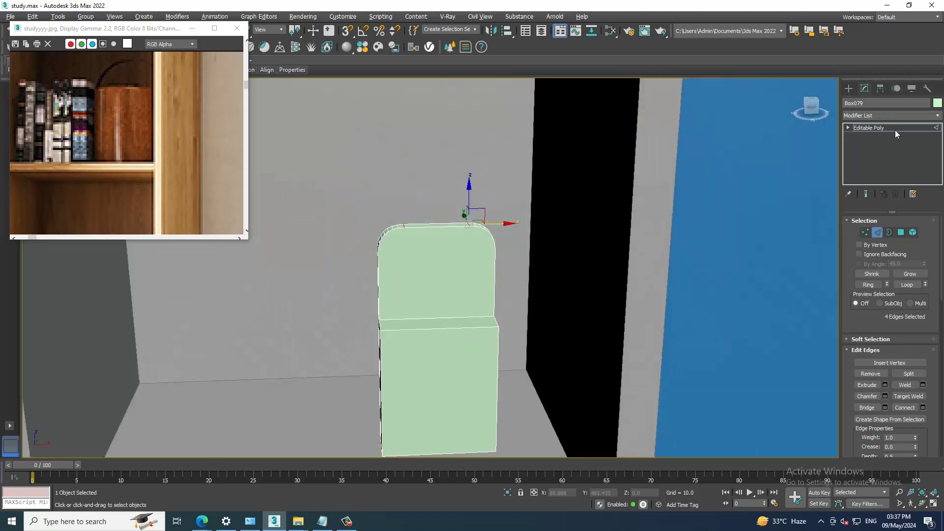
- Return to Editable Poly object level and view the whole room with the tutorial notes
{"action": "left_click", "coordinate": [895, 130]}
{"action": "scroll", "coordinate": [494, 253], "scroll_direction": "down", "scroll_amount": 5}
{"action": "mouse_move", "coordinate": [492, 295]}
{"action": "middle_mouse_down", "text": "alt"}
{"action": "mouse_move", "coordinate": [495, 253]}
{"action": "mouse_move", "coordinate": [618, 272]}
{"action": "mouse_move", "coordinate": [501, 271]}
{"action": "middle_mouse_up", "text": "alt"}
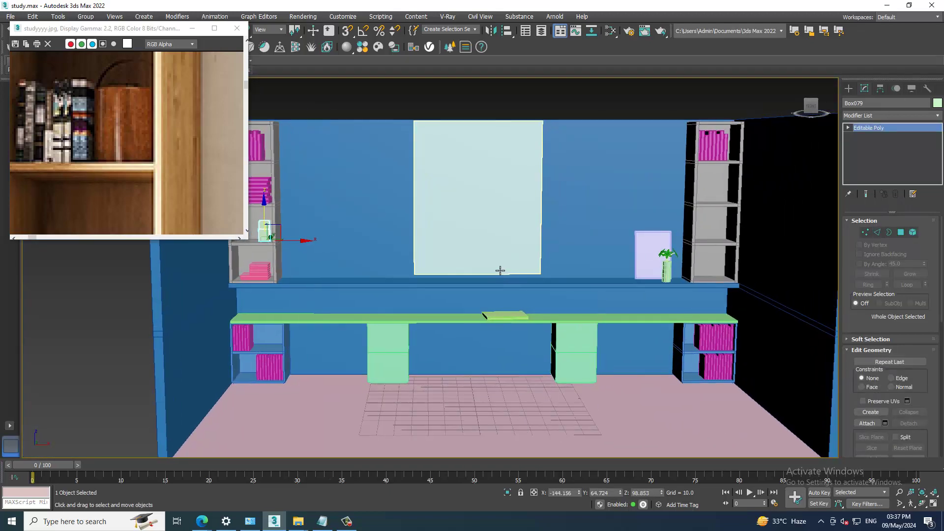
{"action": "left_click", "coordinate": [323, 522]}
- Place the insertion point after 'Lets Get Started..' in the Notepad notes
{"action": "left_click", "coordinate": [534, 127]}
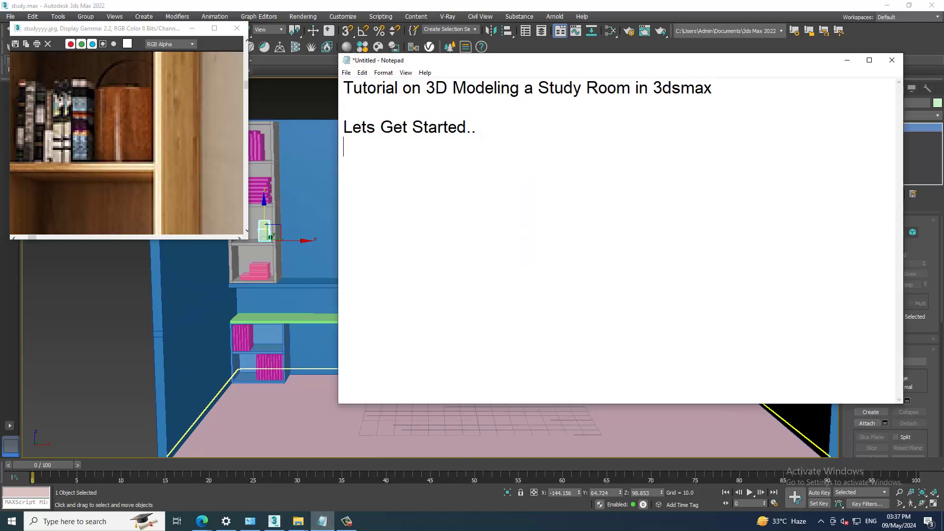